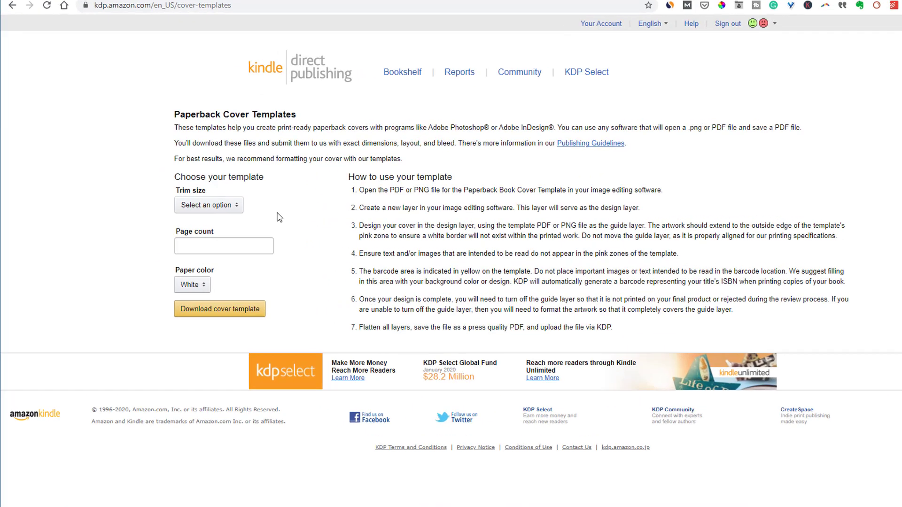
# Download the KDP cover template for a 5 x 8 in, 250-page, white-paper paperback
pyautogui.click(230, 210)
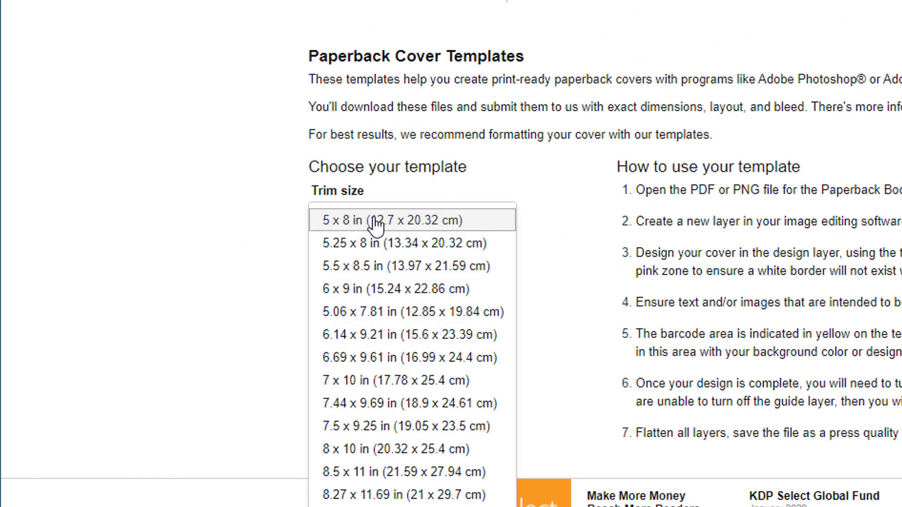
pyautogui.click(364, 221)
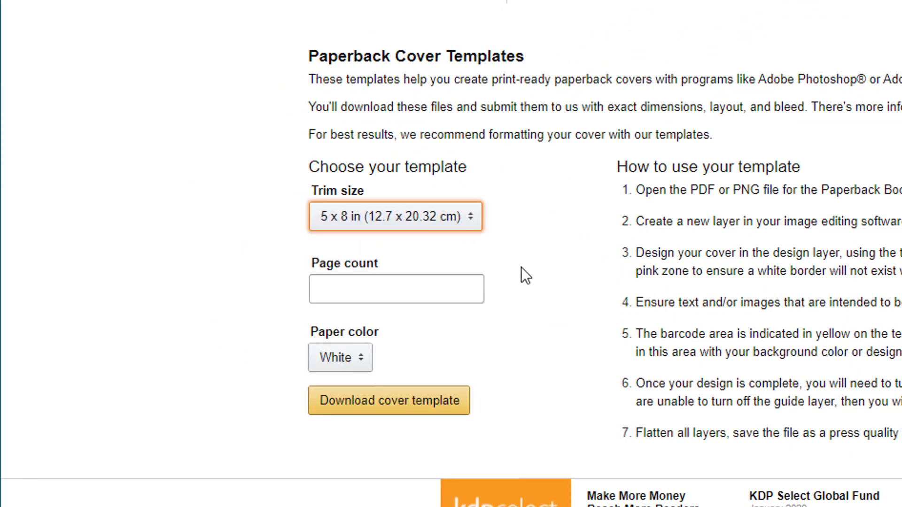
pyautogui.click(381, 284)
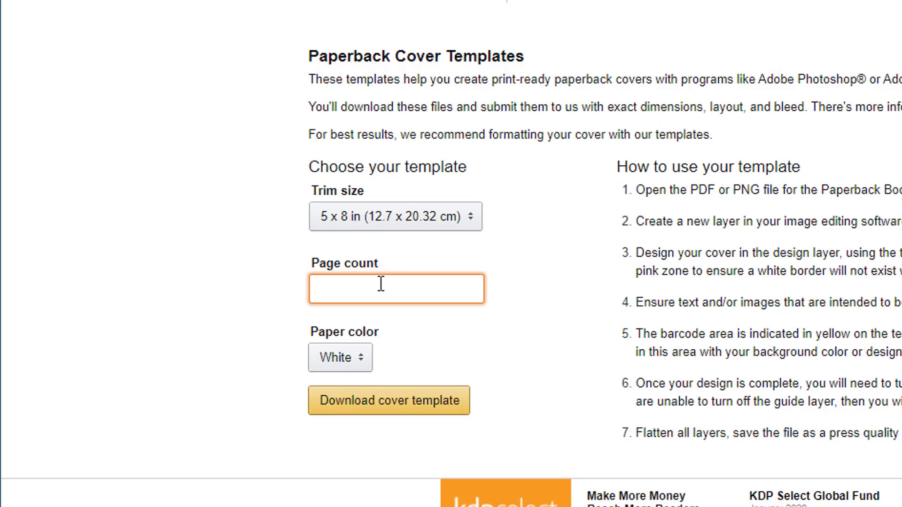
pyautogui.write('250')
pyautogui.click(523, 278)
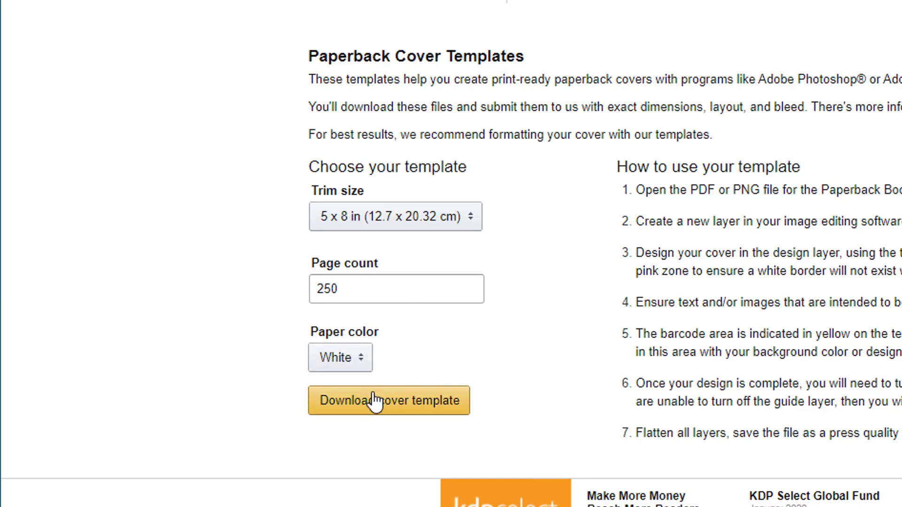
pyautogui.click(389, 412)
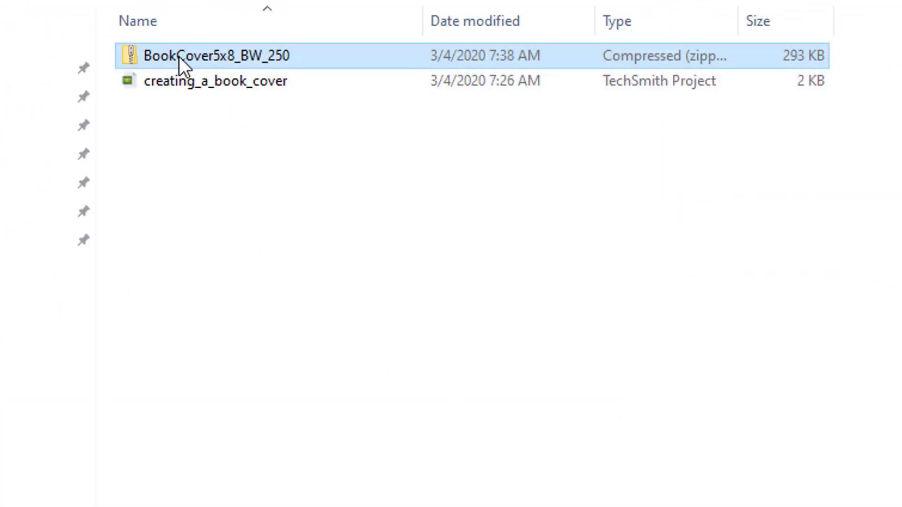
# Look inside the BookCover5x8_BW_250 zip at its 5x8_BW_250 folder, then return
pyautogui.doubleClick(204, 55)
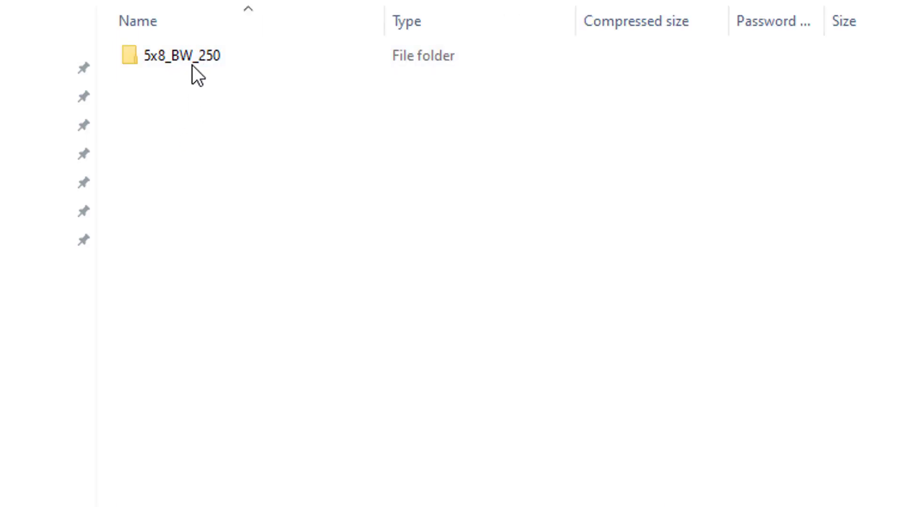
pyautogui.click(191, 61)
pyautogui.doubleClick(192, 61)
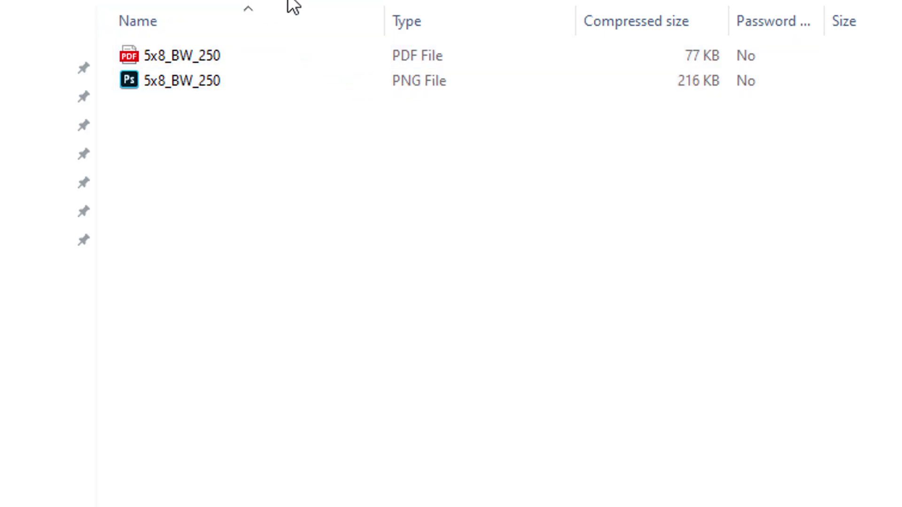
pyautogui.hotkey('alt', 'Up')
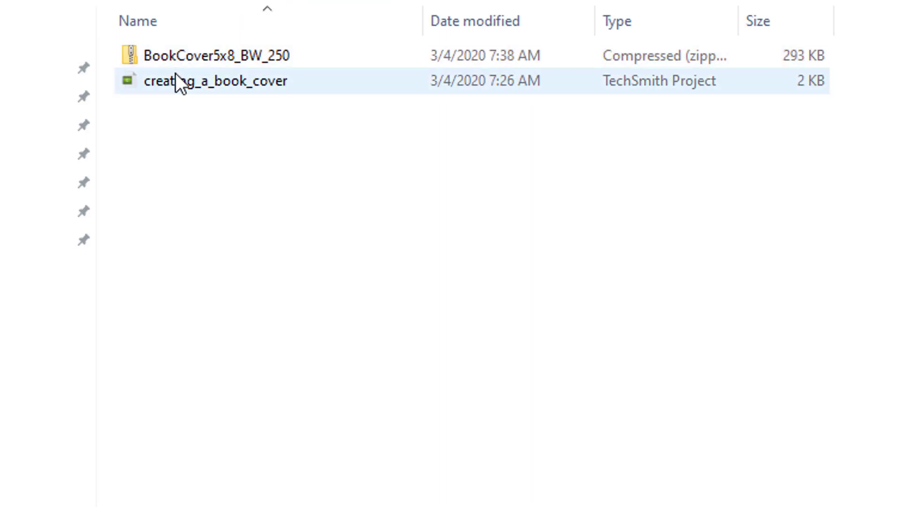
# Extract the zip here with 7-Zip and open the resulting 5x8_BW_250 folder
pyautogui.rightClick(230, 60)
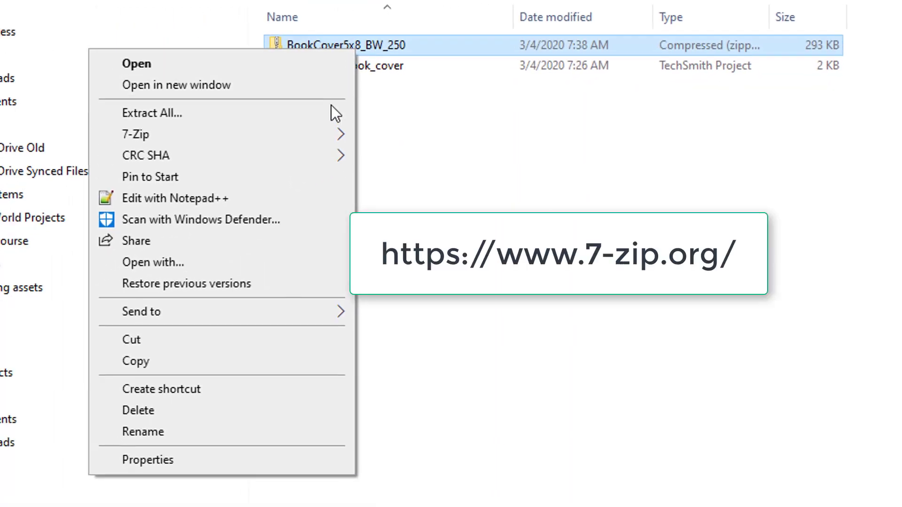
pyautogui.moveTo(332, 135)
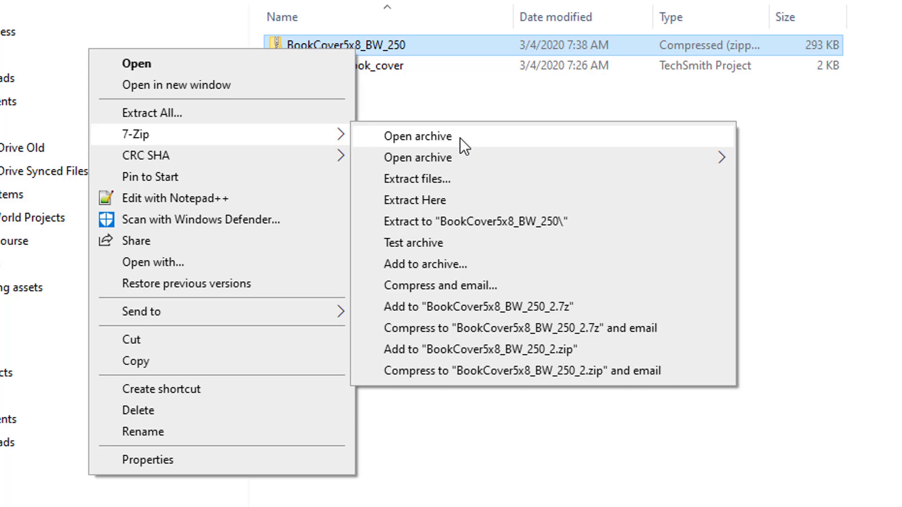
pyautogui.click(445, 199)
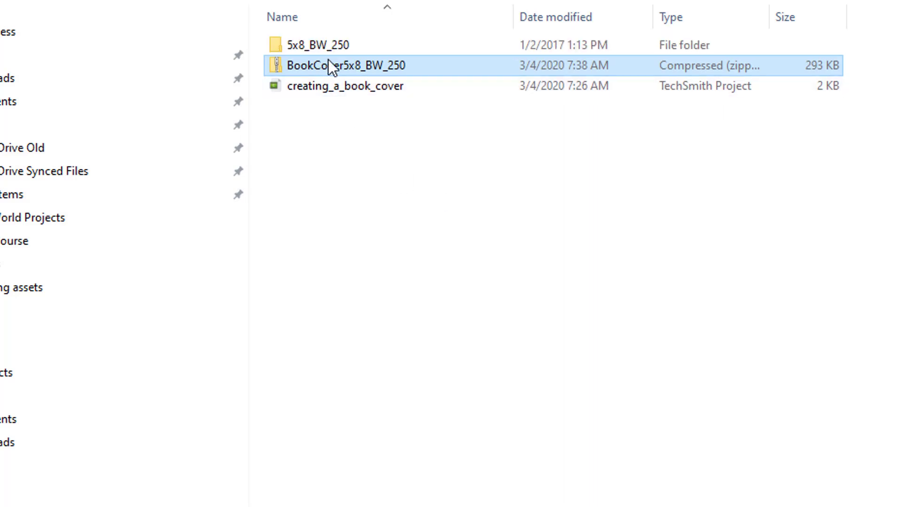
pyautogui.doubleClick(291, 43)
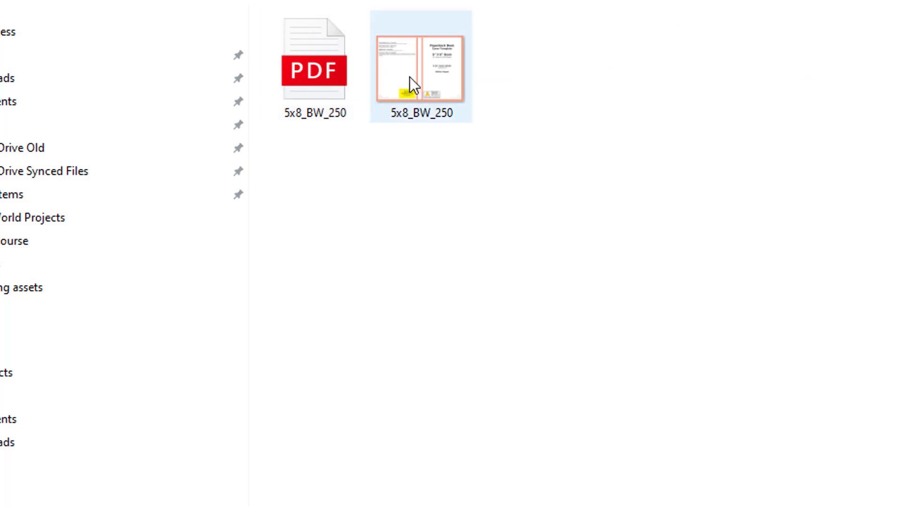
# Inspect the folder's PDF and PNG templates, checking the PNG is 3244 x 2475
pyautogui.moveTo(412, 63)
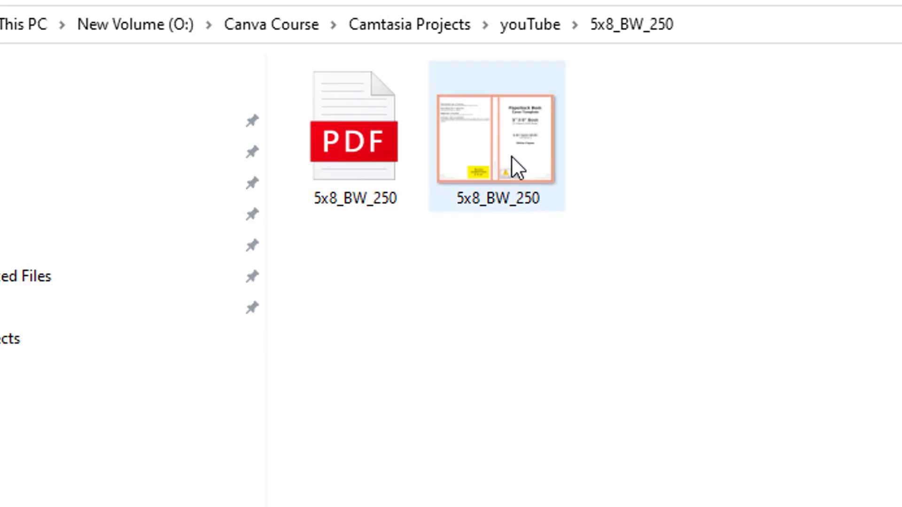
pyautogui.moveTo(512, 158)
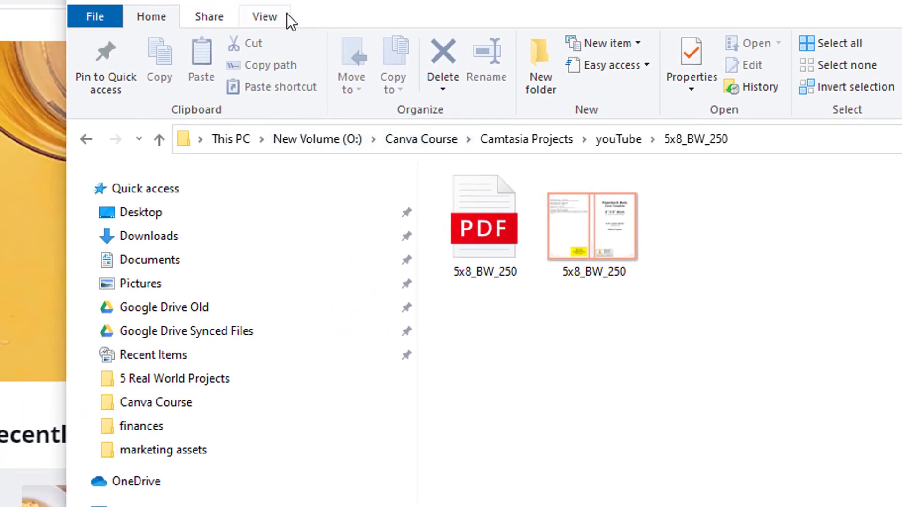
# Show the template files in Details view with an added Dimensions column
pyautogui.click(277, 15)
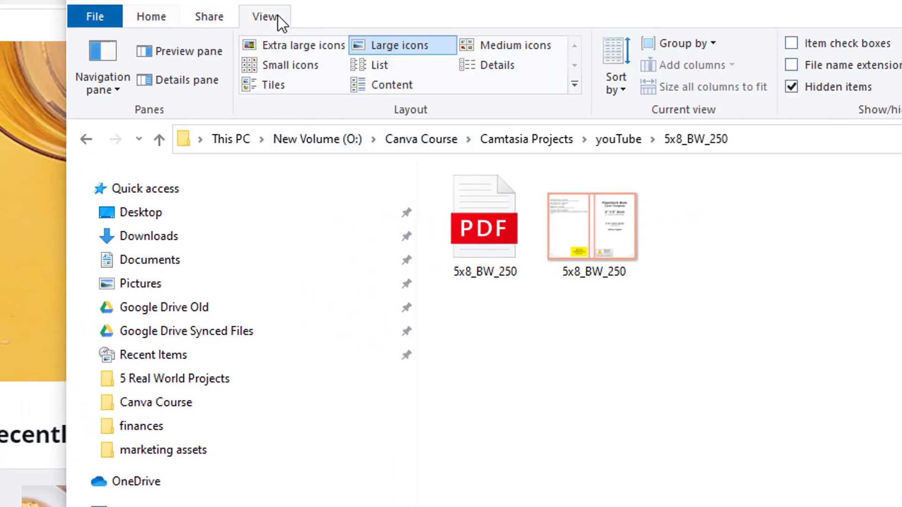
pyautogui.click(490, 67)
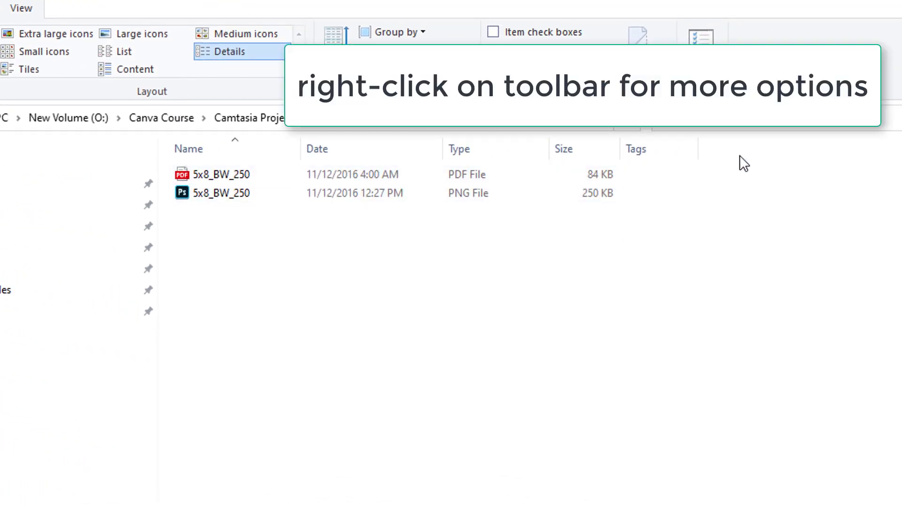
pyautogui.rightClick(752, 149)
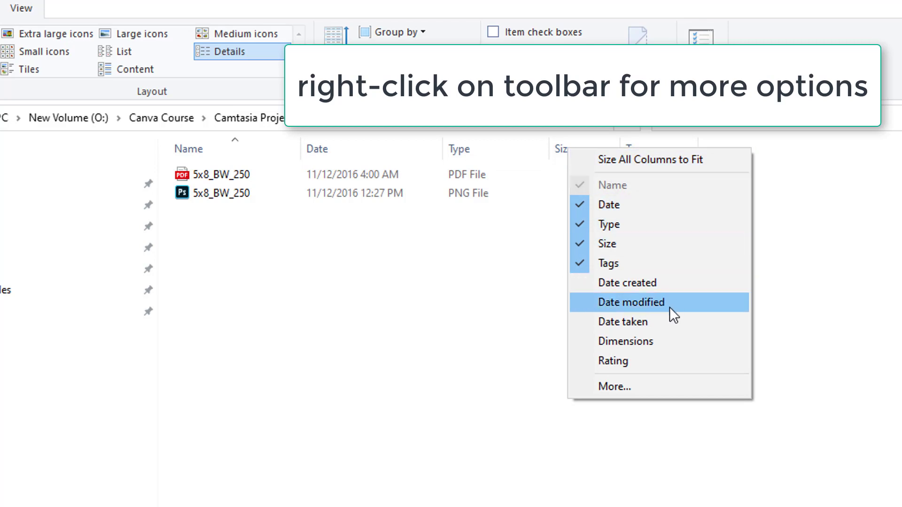
pyautogui.click(655, 343)
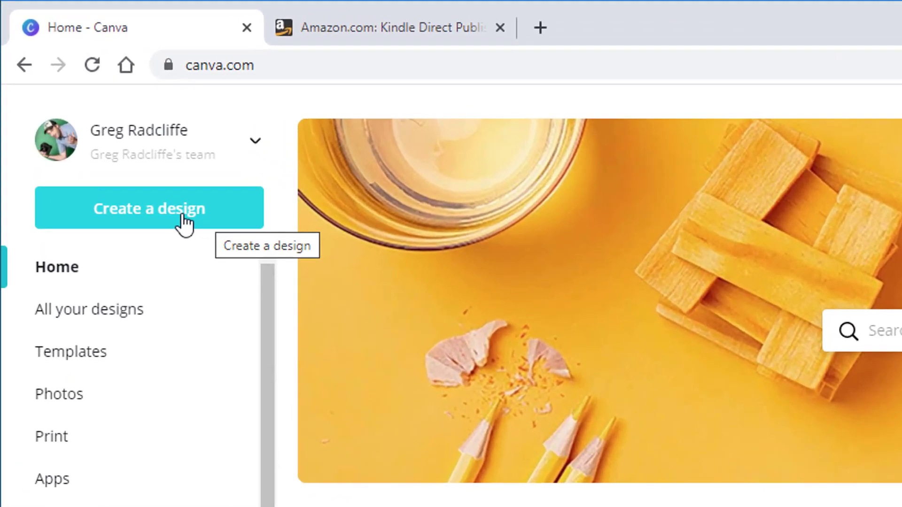
# Start a custom-size design and enter 3244 × 2475 px, confirmed against the PNG template
pyautogui.click(185, 221)
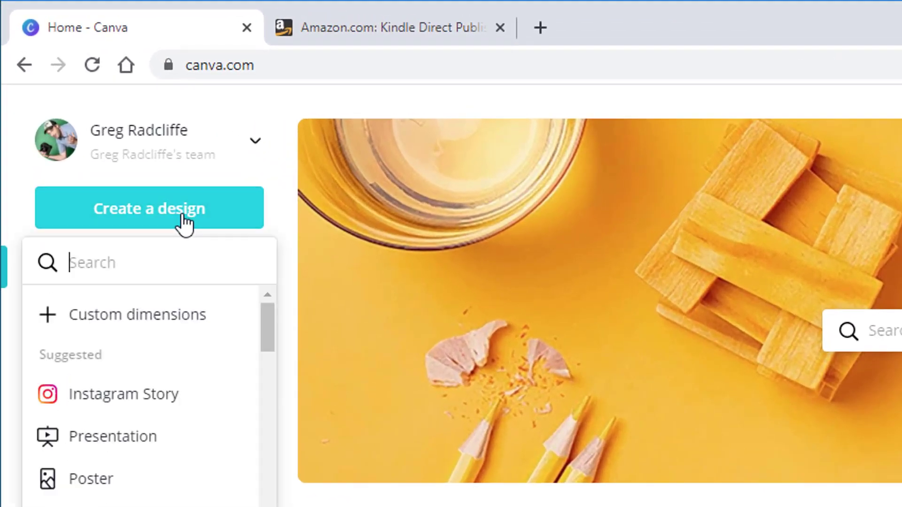
pyautogui.click(107, 329)
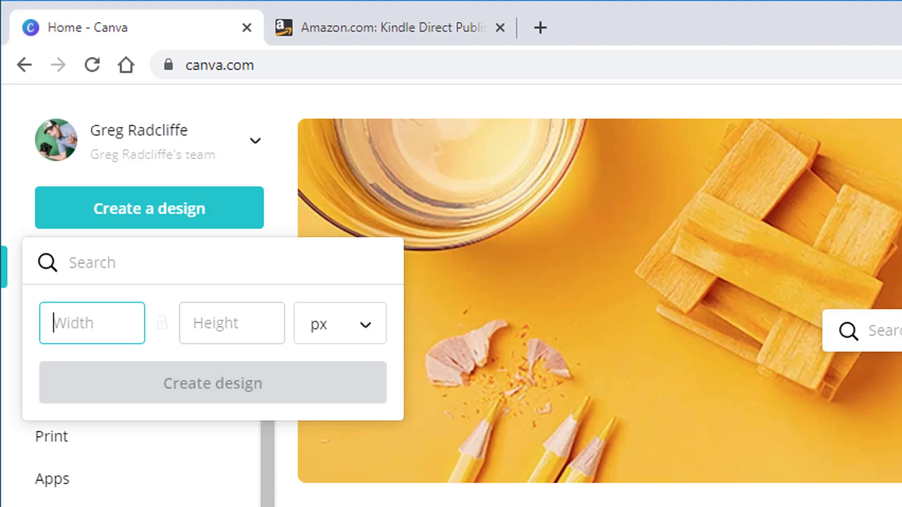
pyautogui.hotkey('alt', 'Tab')
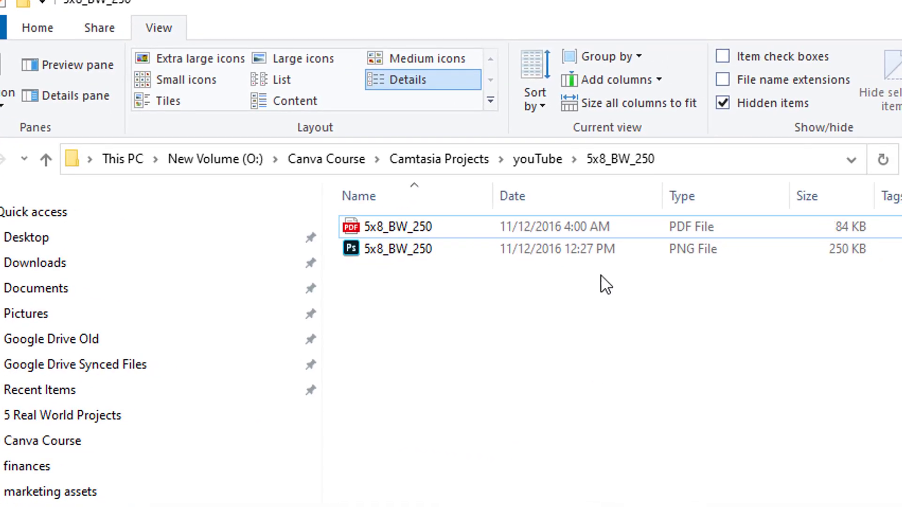
pyautogui.click(538, 261)
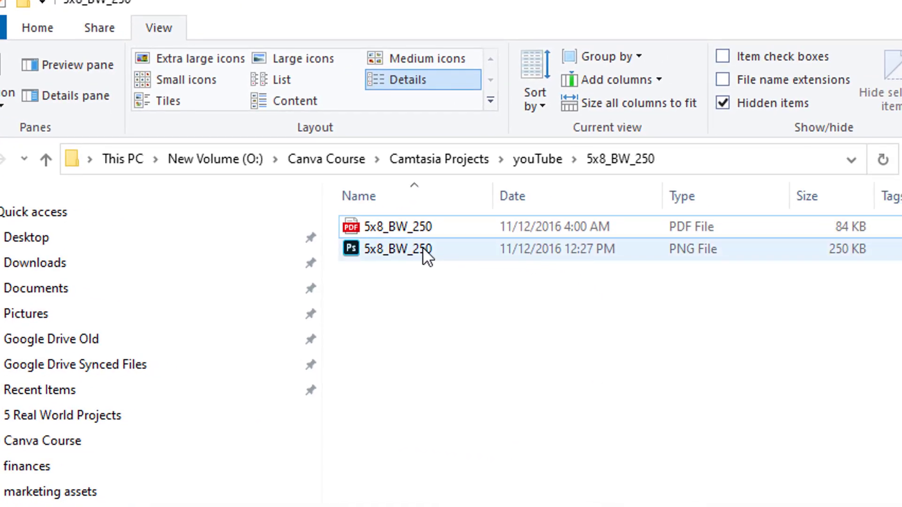
pyautogui.moveTo(427, 258)
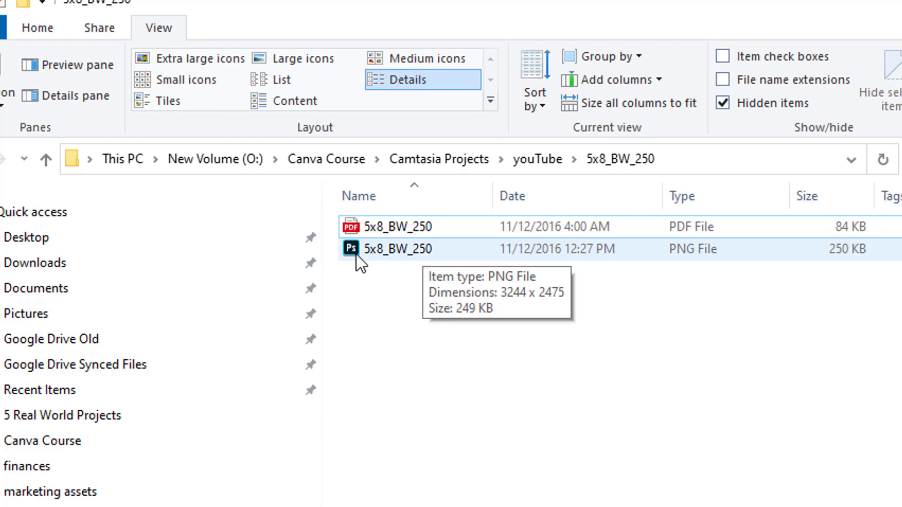
pyautogui.hotkey('alt', 'Tab')
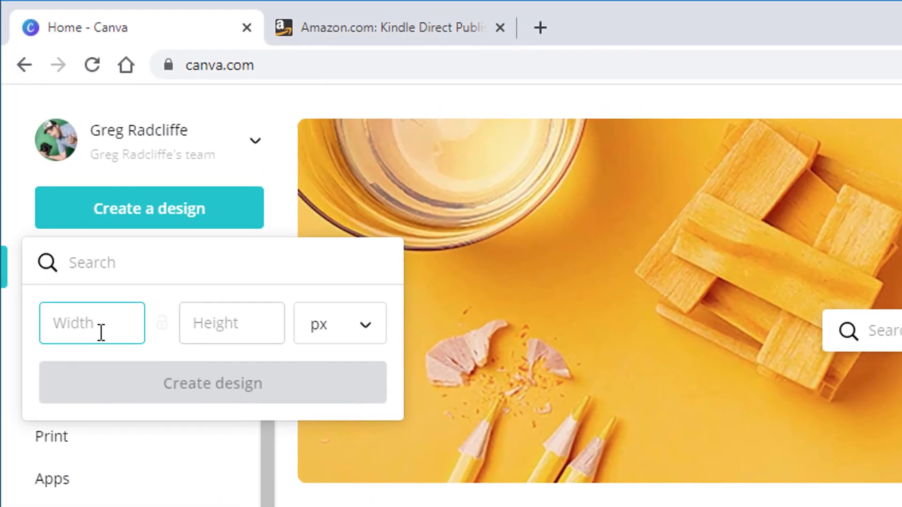
pyautogui.write('3244')
pyautogui.click(216, 323)
pyautogui.write('2475')
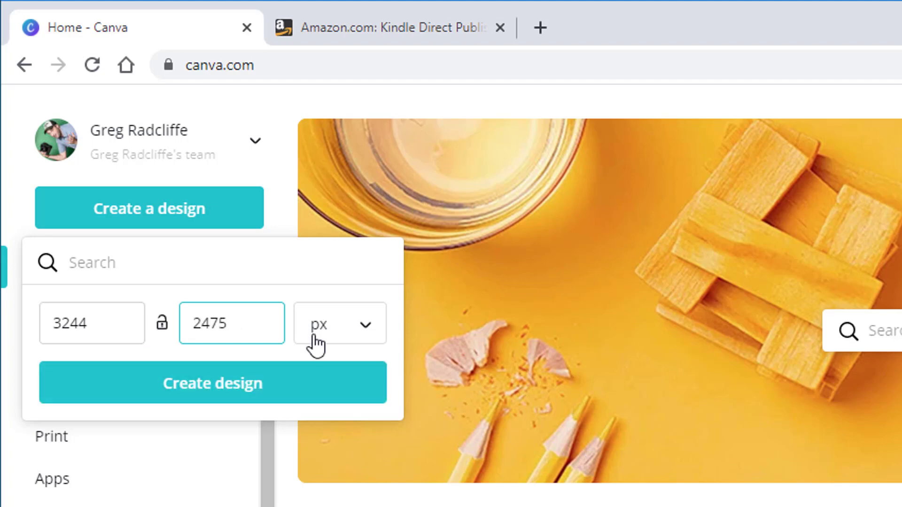
# Create the blank 3244 × 2475 px design and show the Uploads panel
pyautogui.click(275, 381)
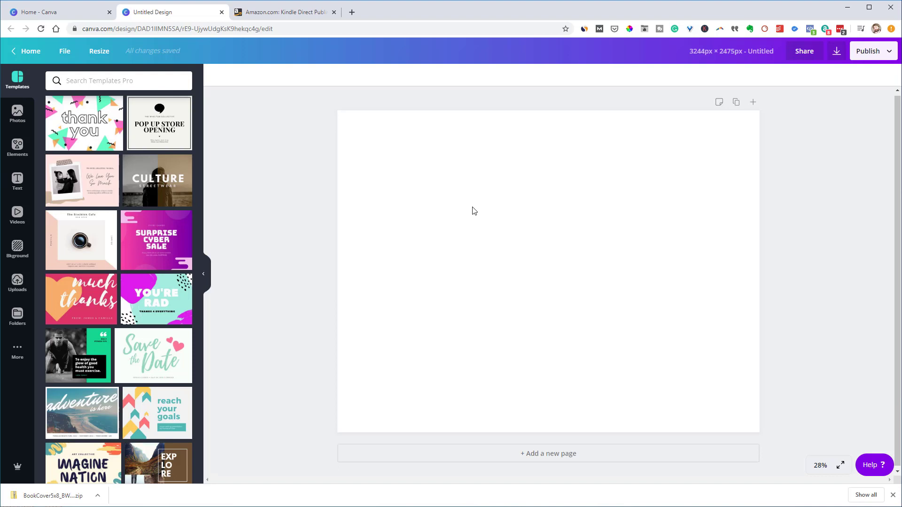
pyautogui.click(18, 282)
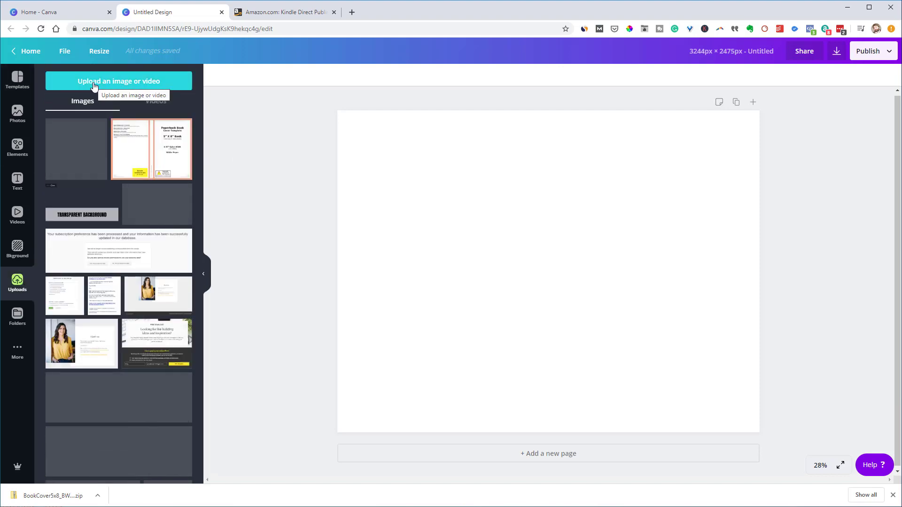
# Upload the PNG from Canva Course > Camtasia Projects > youTube > 5x8_BW_250
pyautogui.click(93, 83)
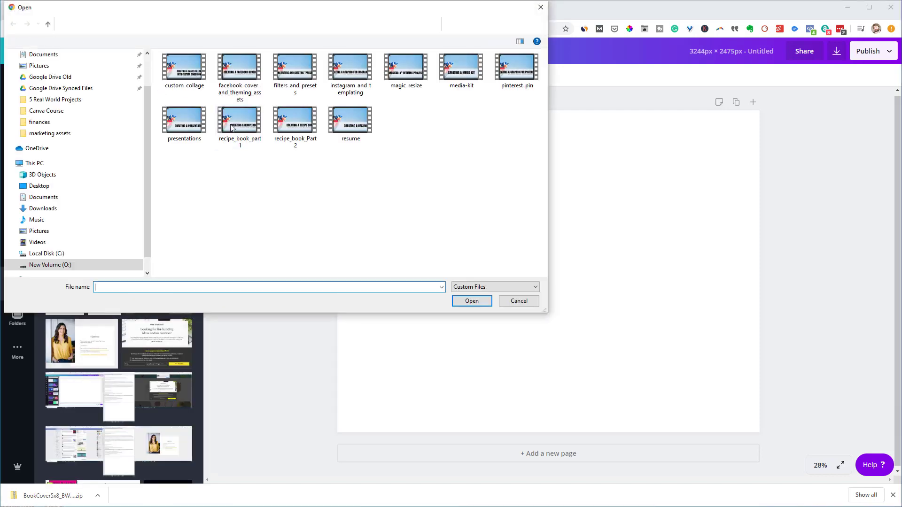
pyautogui.click(172, 23)
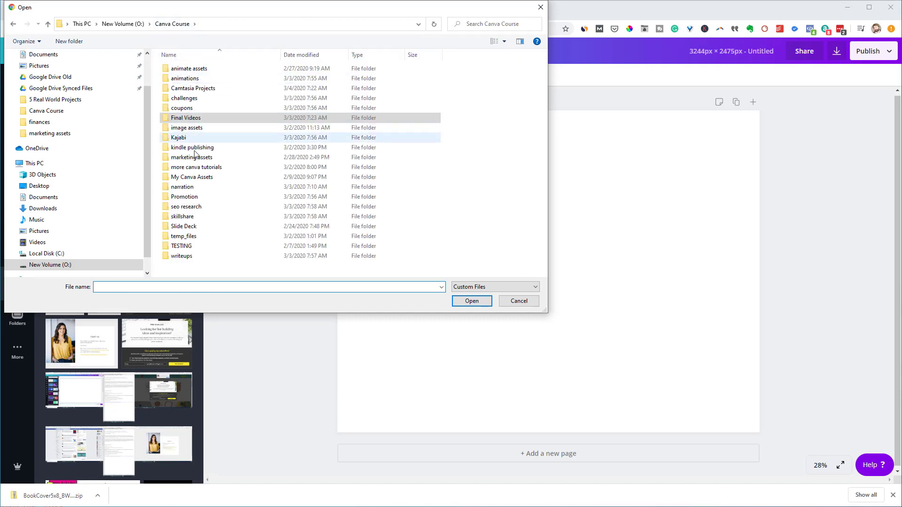
pyautogui.doubleClick(181, 87)
pyautogui.click(185, 227)
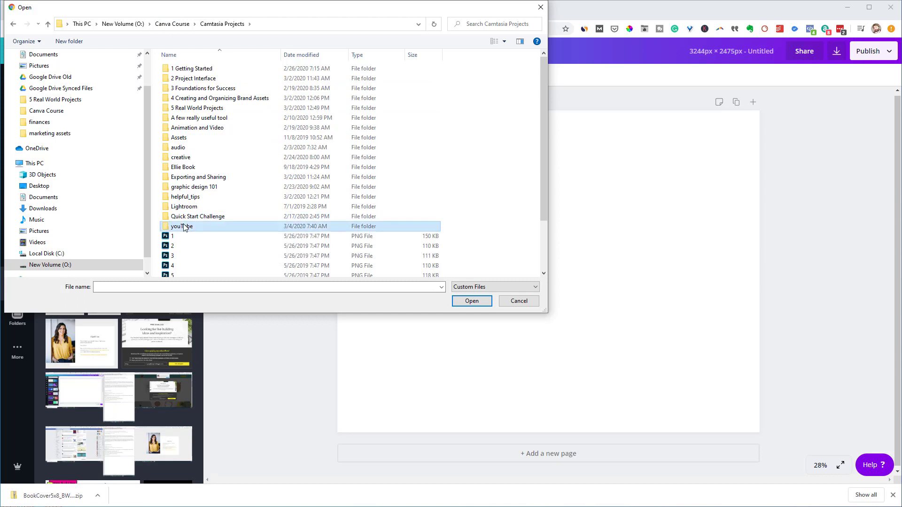
pyautogui.doubleClick(184, 227)
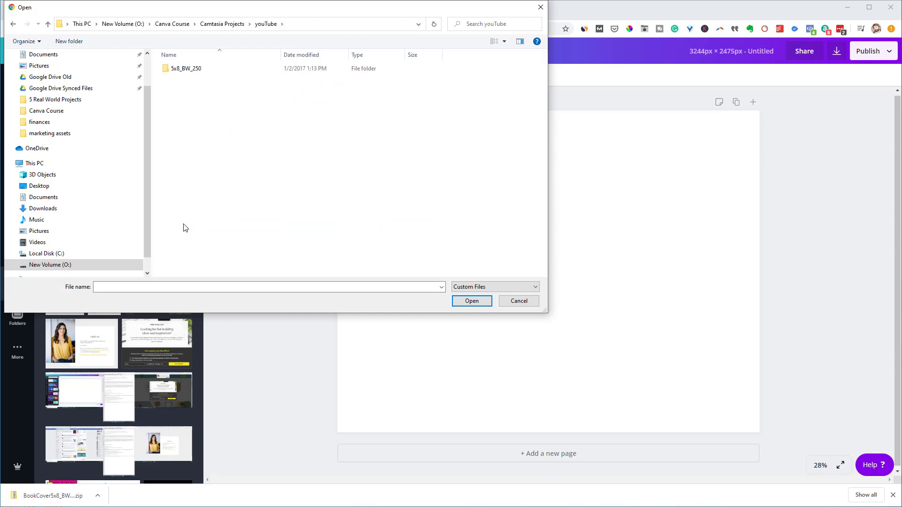
pyautogui.doubleClick(183, 70)
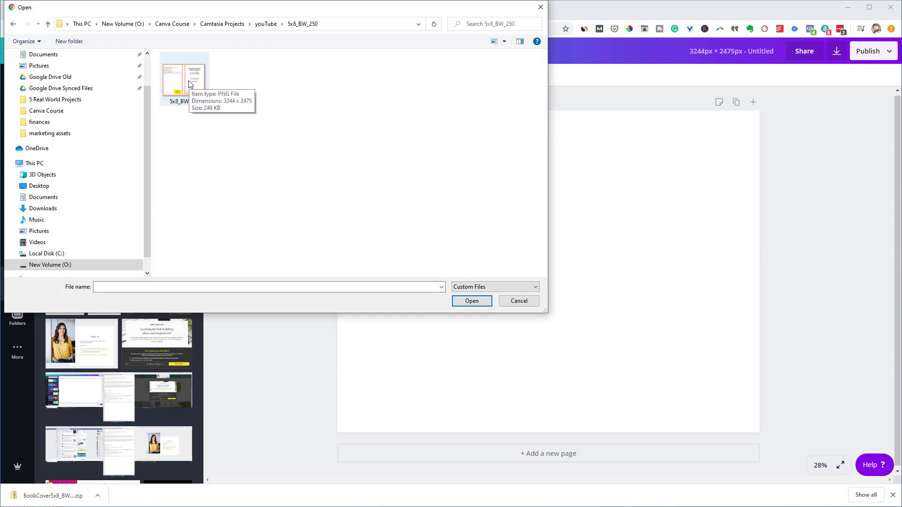
pyautogui.click(189, 83)
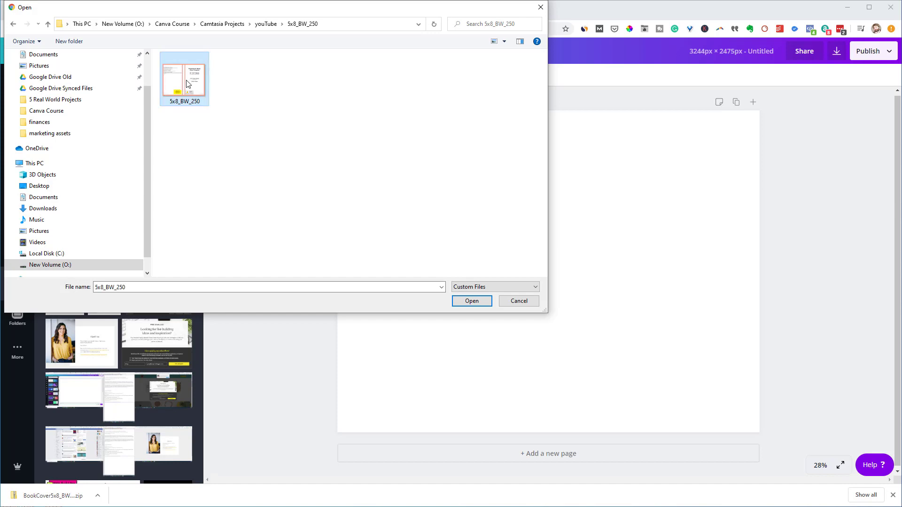
pyautogui.click(462, 300)
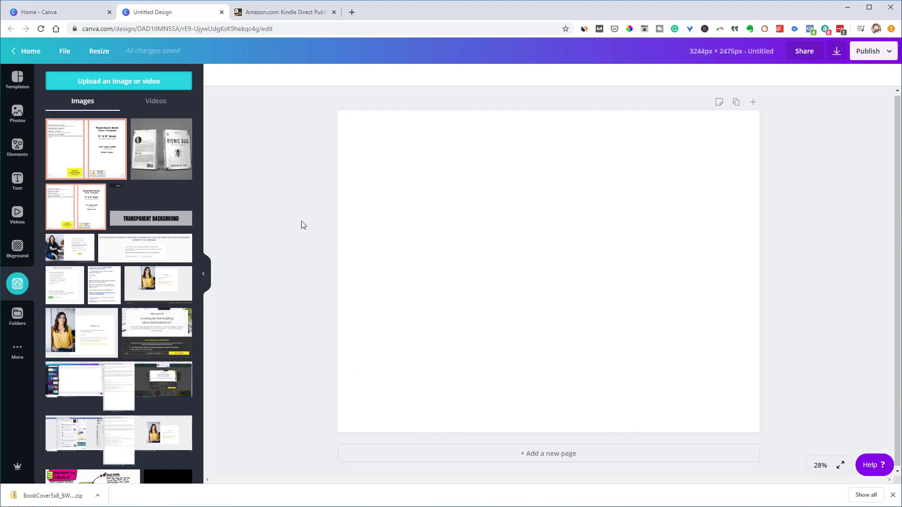
# Drag the uploaded cover template onto the page so it fills the whole canvas
pyautogui.moveTo(59, 174); pyautogui.dragTo(369, 248)
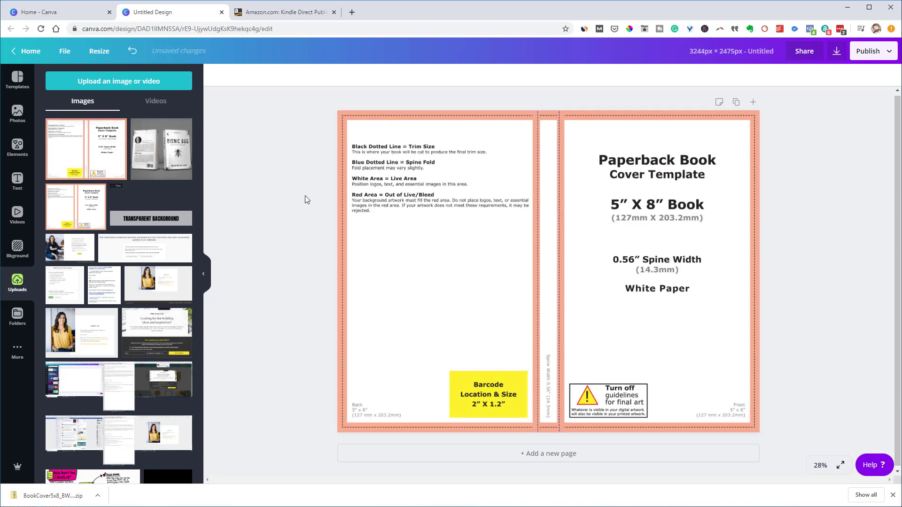
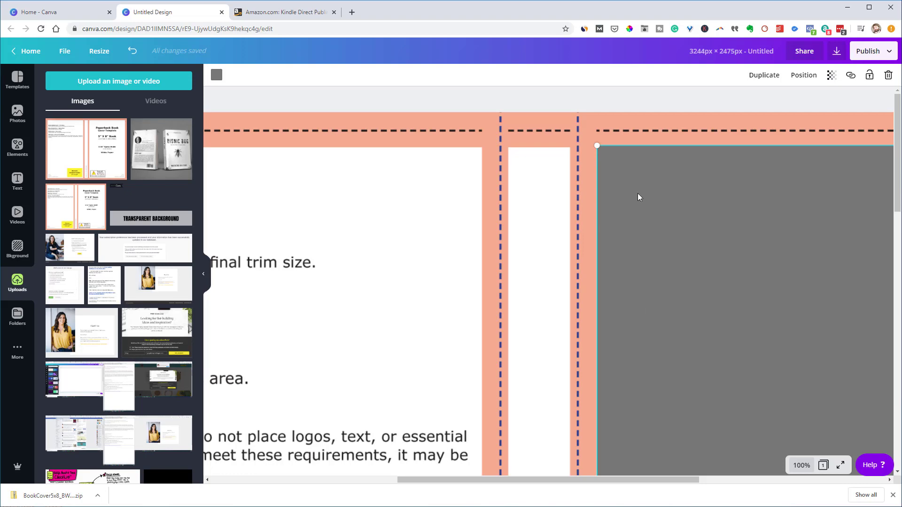
# Fit the whole spread in view and Alt+Shift-drag a copy of the grey rectangle onto the back cover
pyautogui.click(802, 466)
pyautogui.click(792, 420)
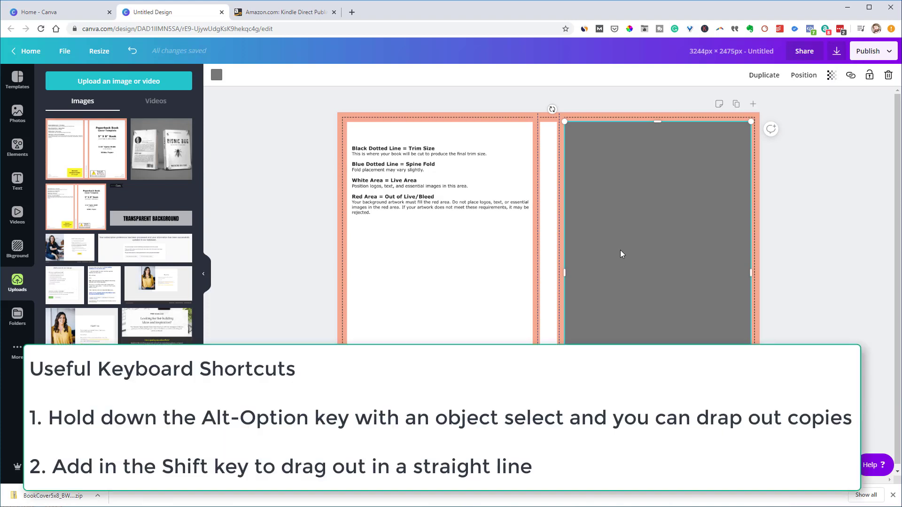
pyautogui.press('Escape')
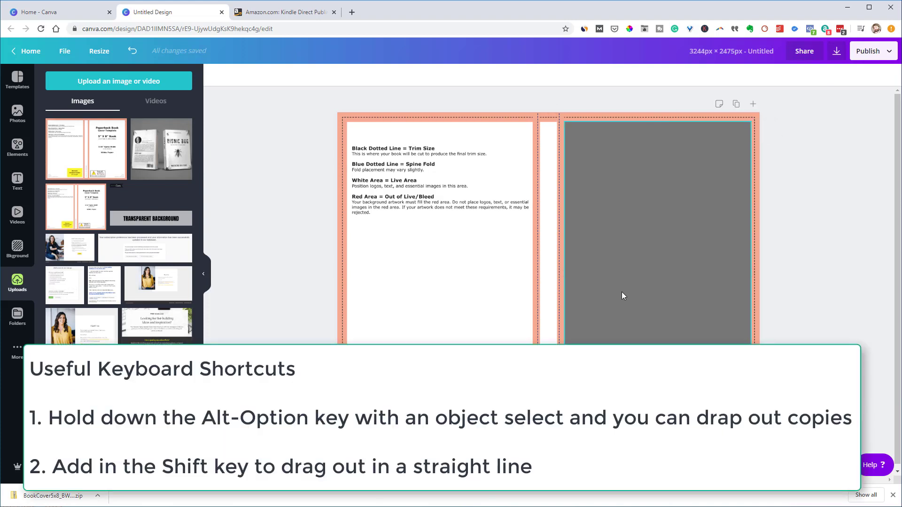
pyautogui.click(595, 295)
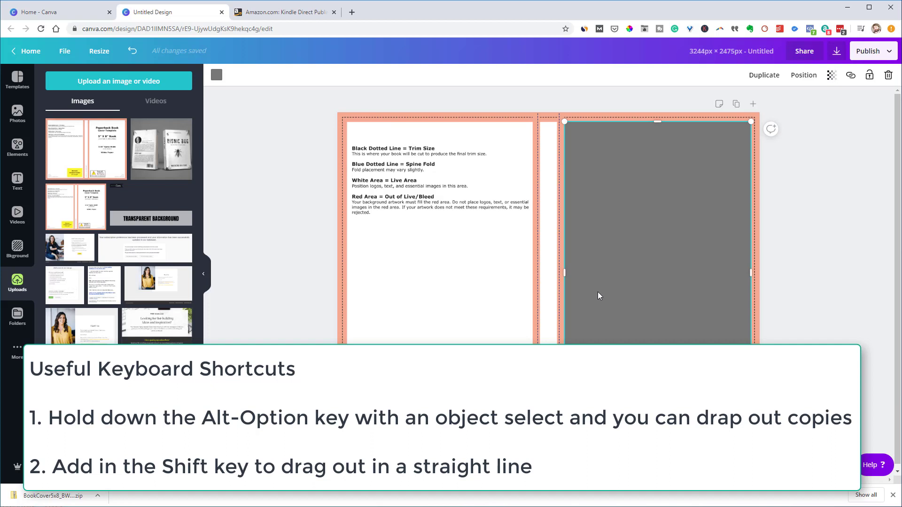
pyautogui.moveTo(598, 293); pyautogui.dragTo(382, 303)
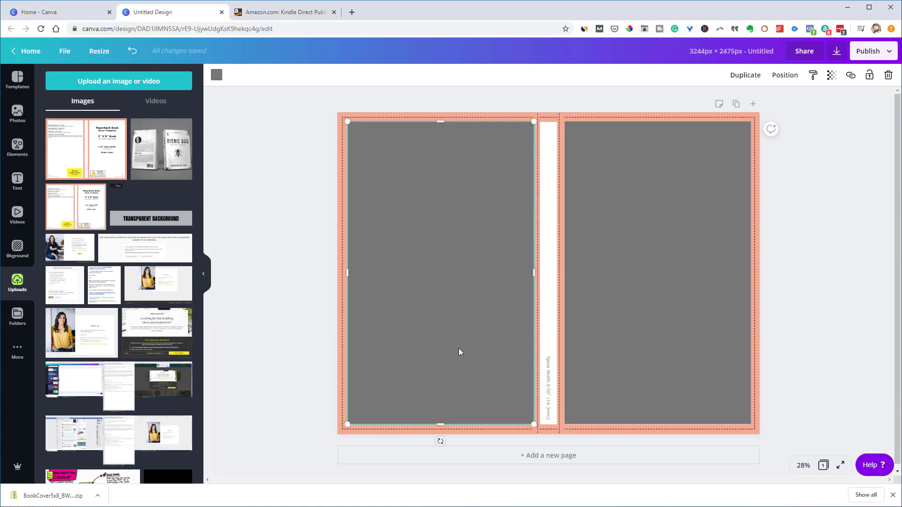
# Drag another rectangle copy to the middle, narrow it to the spine width, and select all three panels
pyautogui.moveTo(459, 348); pyautogui.dragTo(544, 347)
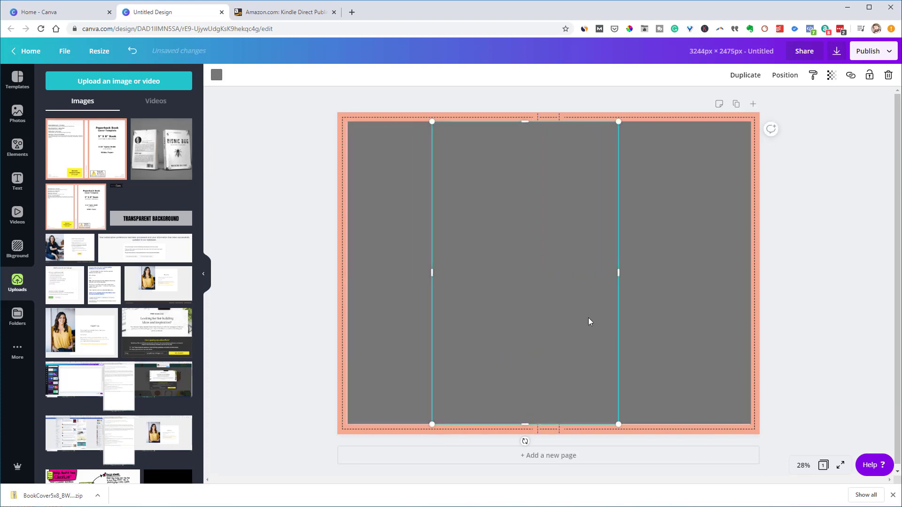
pyautogui.moveTo(620, 275); pyautogui.dragTo(557, 290)
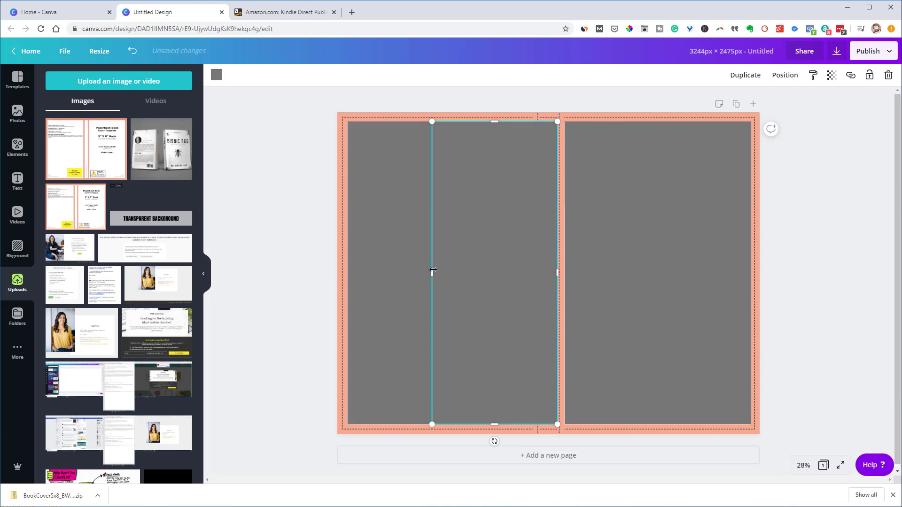
pyautogui.moveTo(432, 273); pyautogui.dragTo(540, 305)
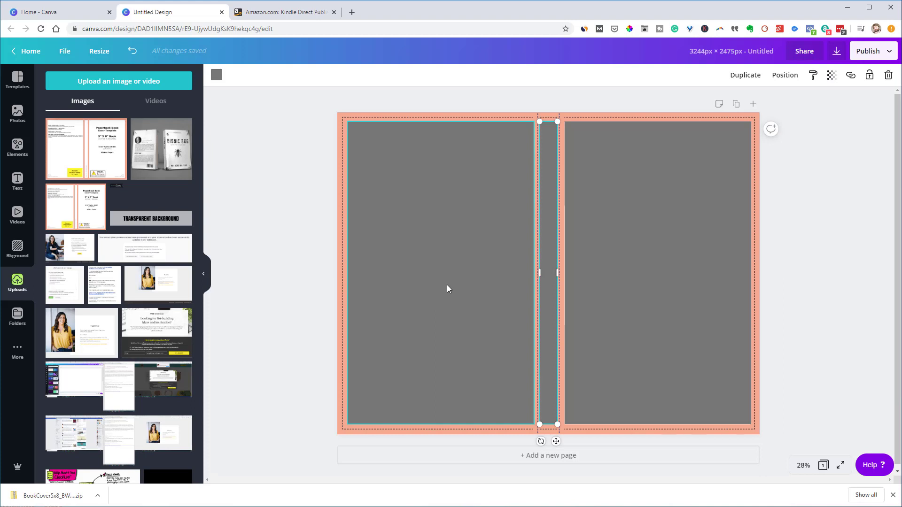
pyautogui.click(635, 202)
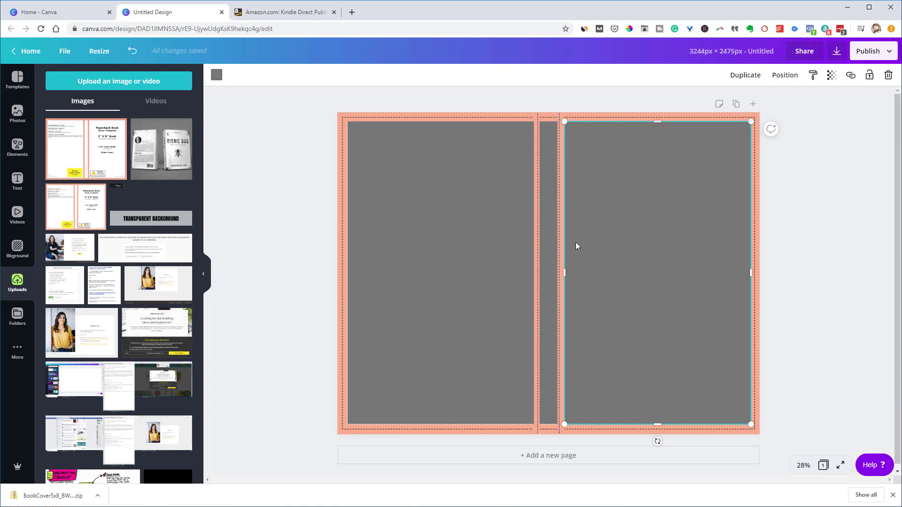
pyautogui.keyDown('shift'); pyautogui.click(551, 253); pyautogui.keyUp('shift')
pyautogui.keyDown('shift'); pyautogui.click(480, 263); pyautogui.keyUp('shift')
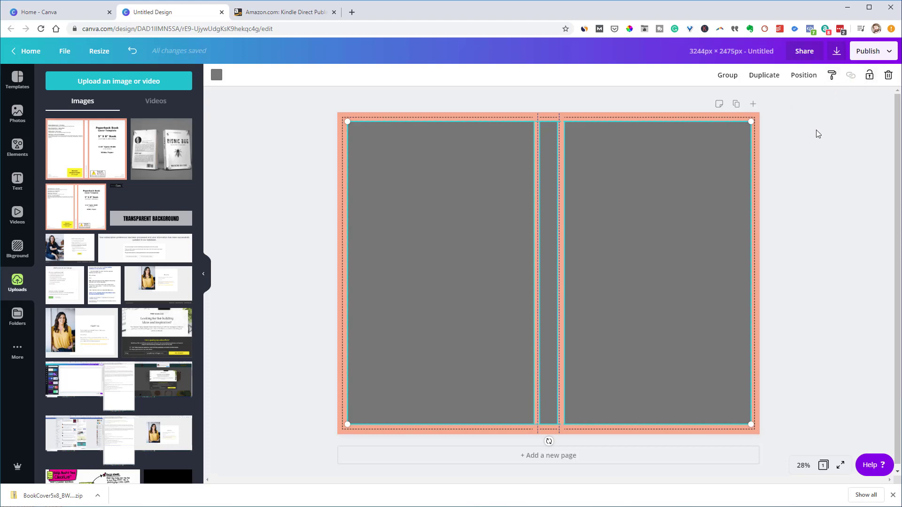
# Lower the transparency of the front, spine and back panels so they are nearly see-through
pyautogui.click(784, 140)
pyautogui.click(676, 189)
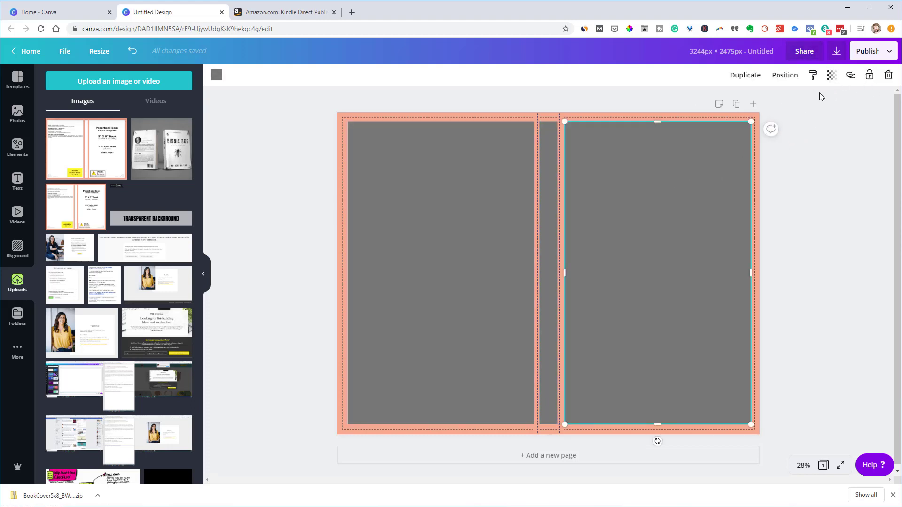
pyautogui.click(832, 75)
pyautogui.moveTo(807, 100); pyautogui.dragTo(750, 118)
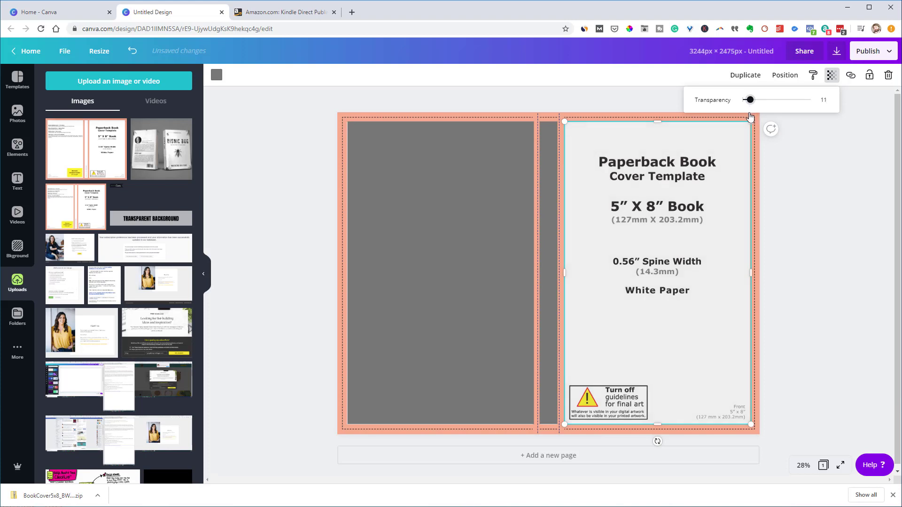
pyautogui.click(545, 195)
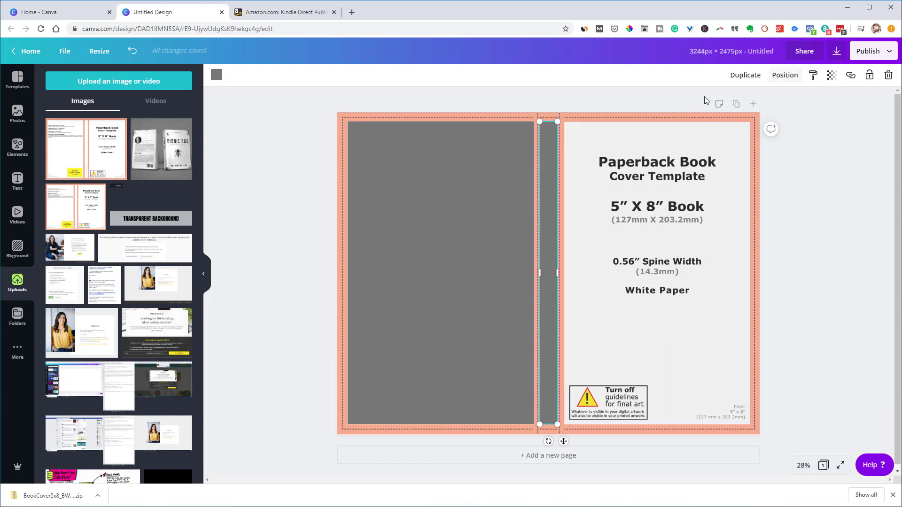
pyautogui.click(831, 75)
pyautogui.moveTo(802, 98); pyautogui.dragTo(752, 107)
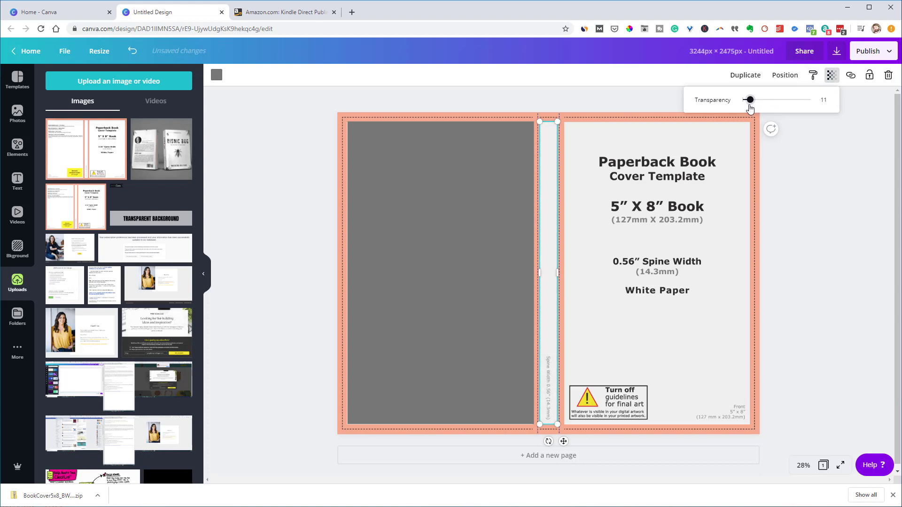
pyautogui.click(499, 193)
pyautogui.click(832, 75)
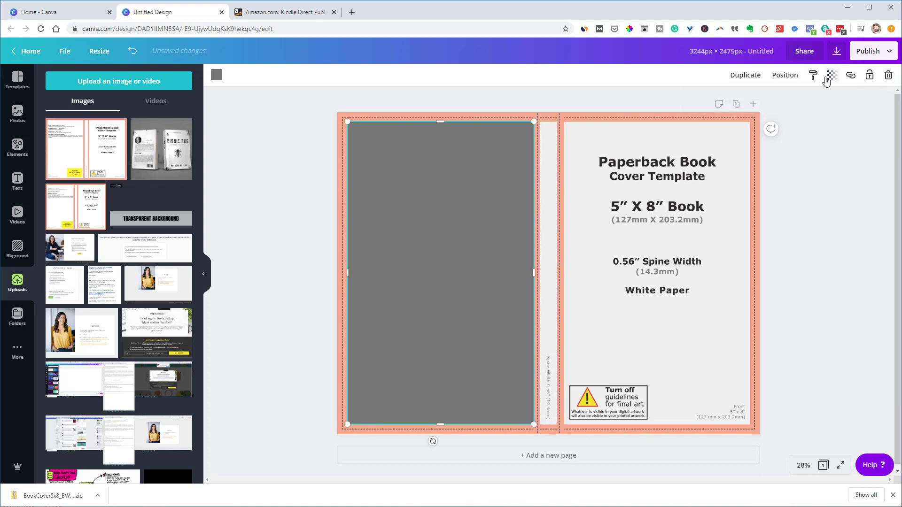
pyautogui.moveTo(811, 100); pyautogui.dragTo(750, 120)
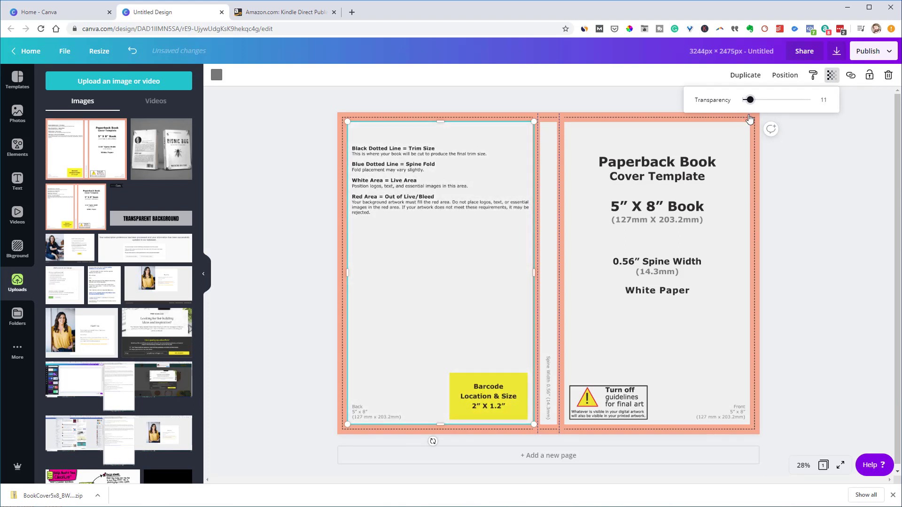
pyautogui.click(467, 207)
# Group the three cover panels and lock the group in place
pyautogui.keyDown('shift'); pyautogui.click(543, 216); pyautogui.keyUp('shift')
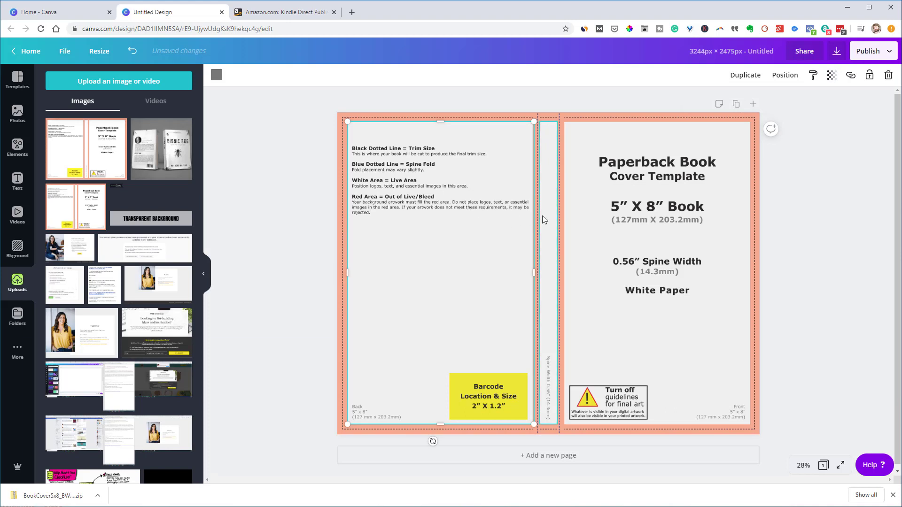
pyautogui.keyDown('shift'); pyautogui.click(637, 209); pyautogui.keyUp('shift')
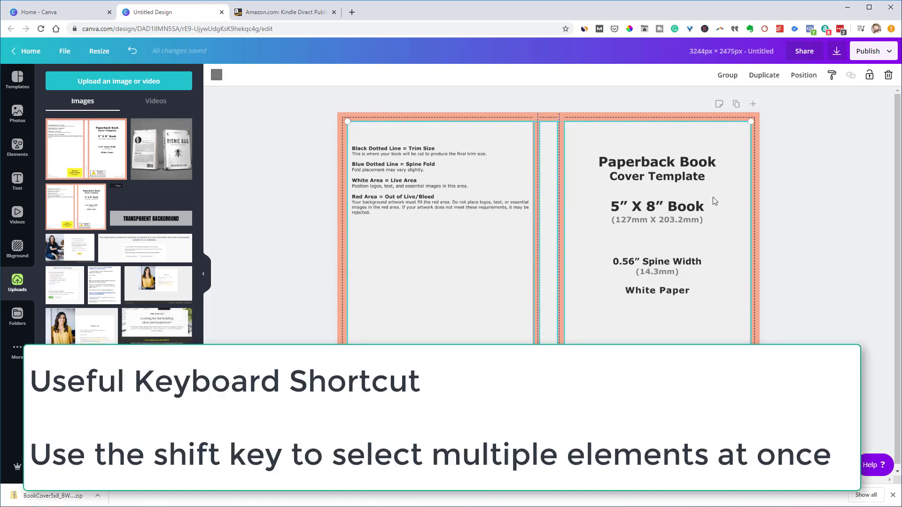
pyautogui.click(728, 77)
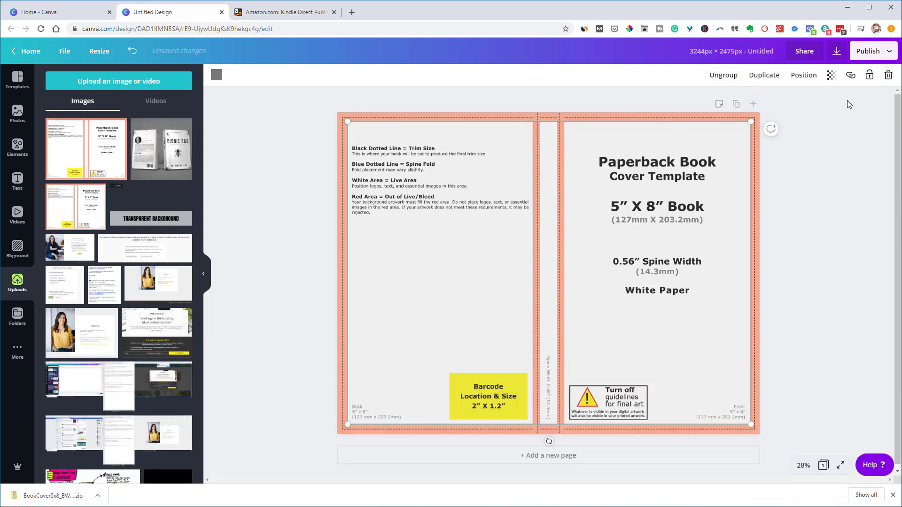
pyautogui.click(869, 78)
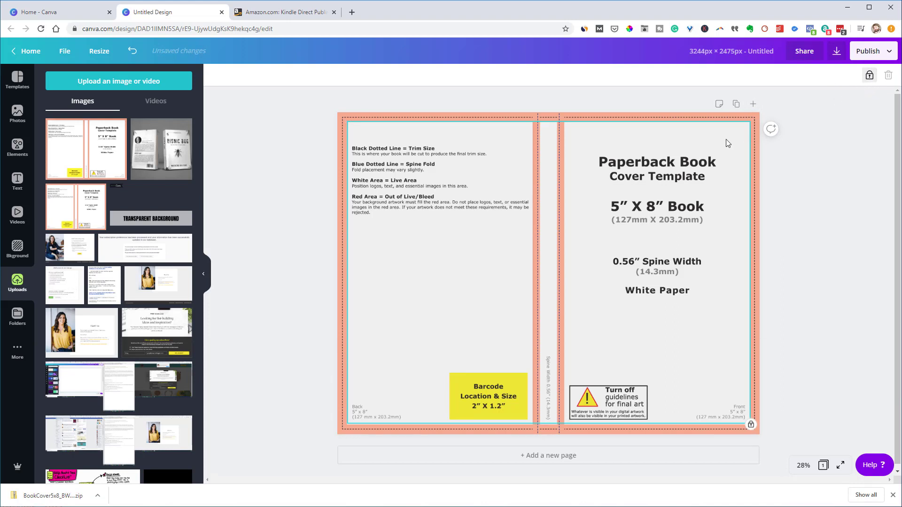
pyautogui.press('Escape')
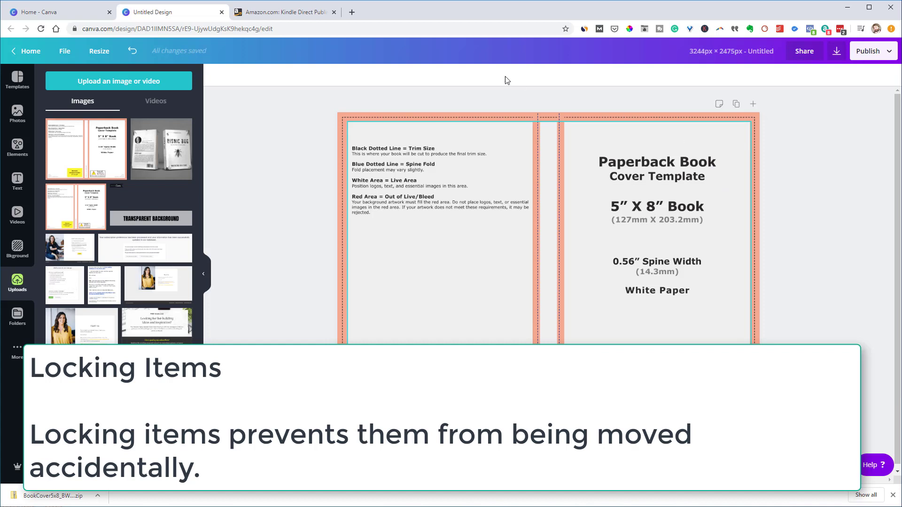
# Replace the template background image with a plain white fill
pyautogui.click(366, 116)
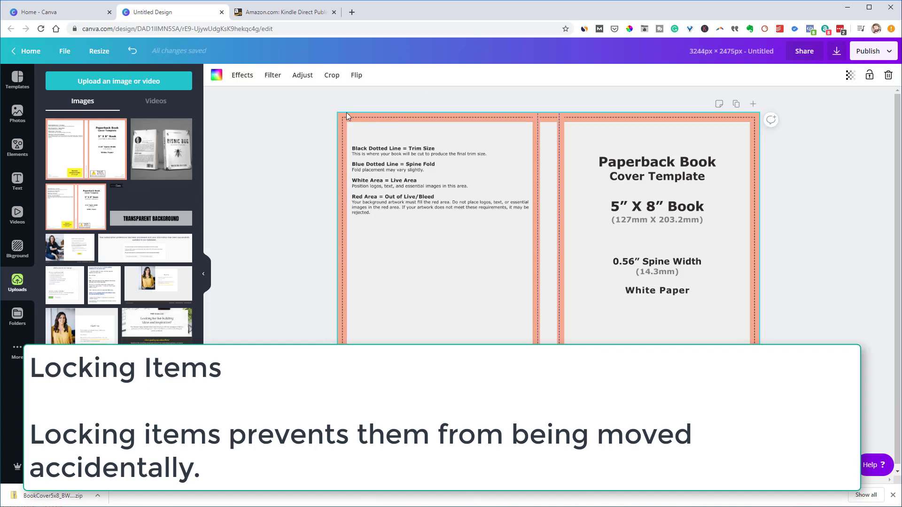
pyautogui.click(216, 75)
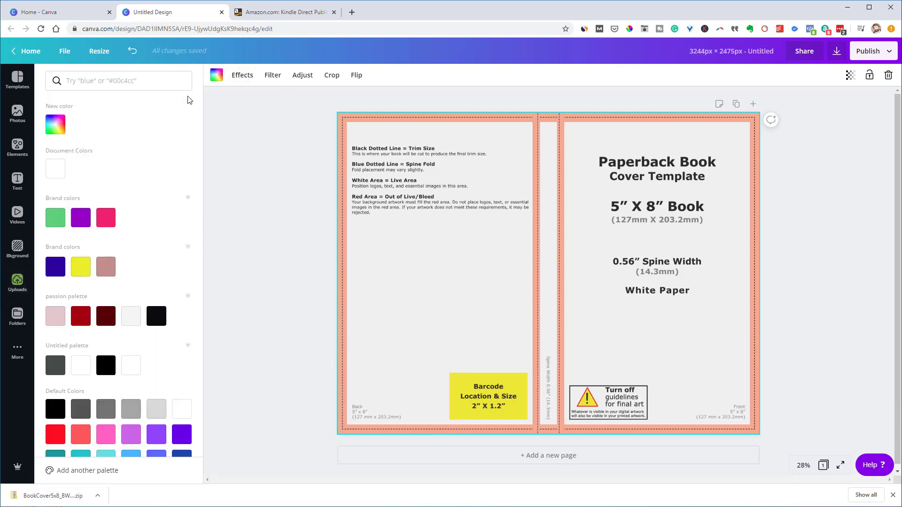
pyautogui.click(56, 170)
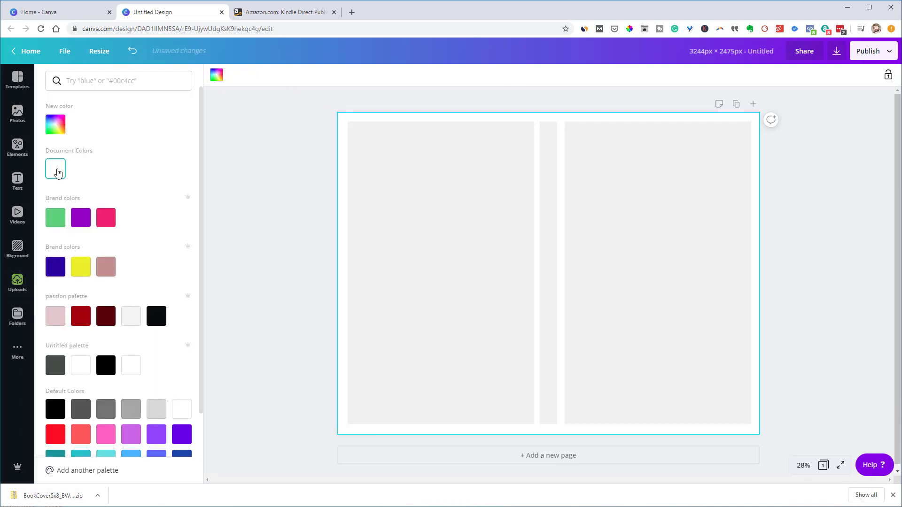
# Undo the white fill to restore the paperback template background with its guide markings
pyautogui.click(217, 184)
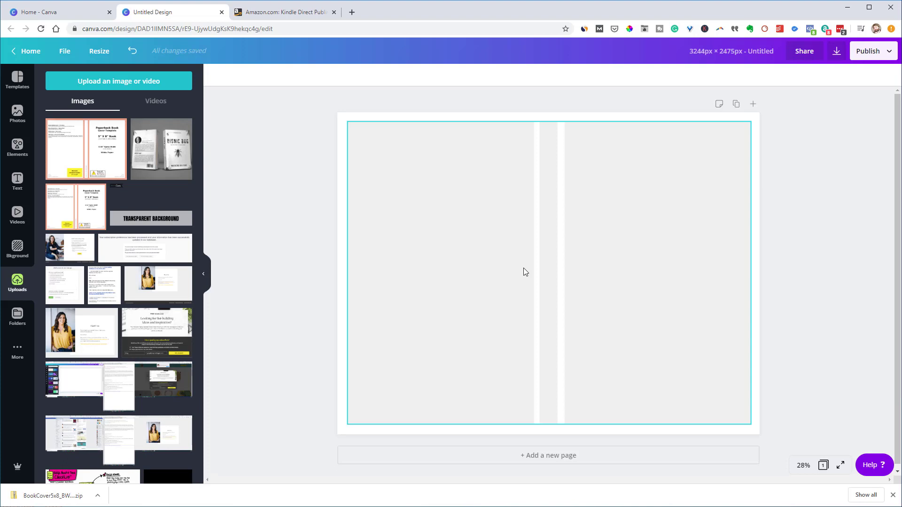
pyautogui.click(624, 179)
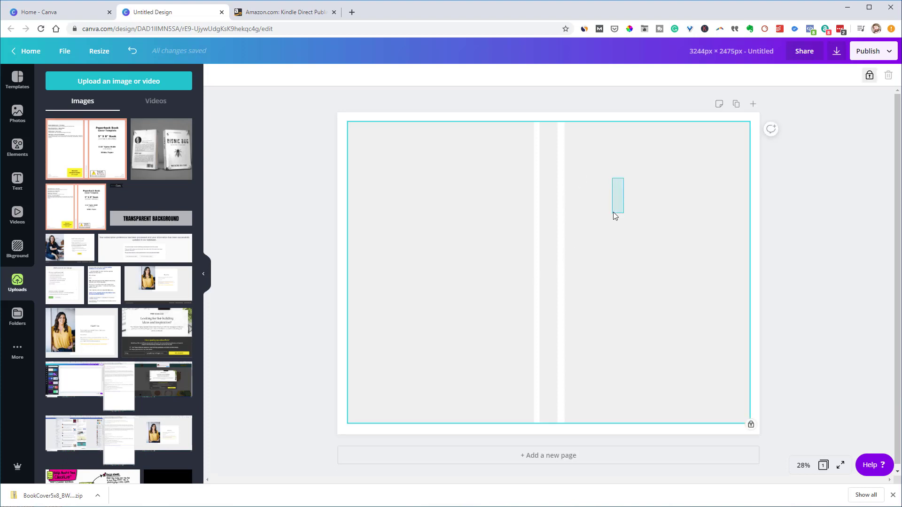
pyautogui.moveTo(613, 212); pyautogui.dragTo(615, 211)
pyautogui.moveTo(477, 196); pyautogui.dragTo(468, 219)
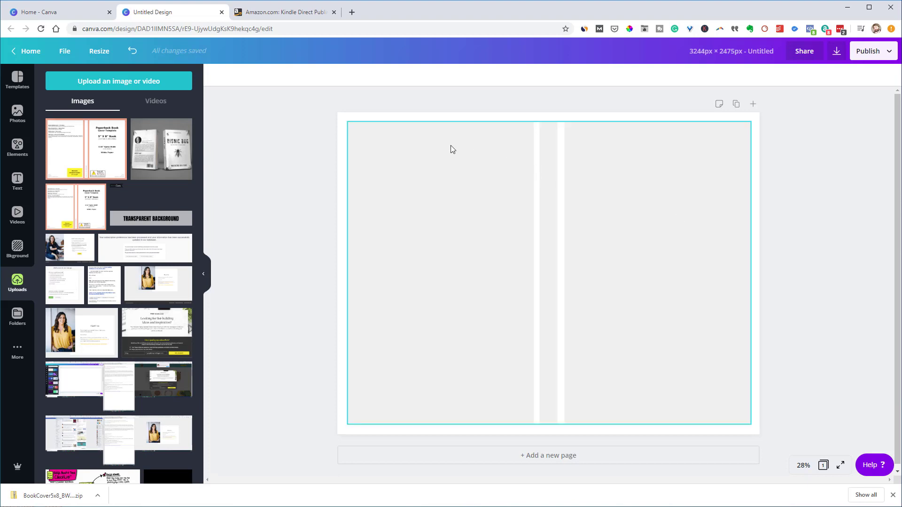
pyautogui.click(133, 52)
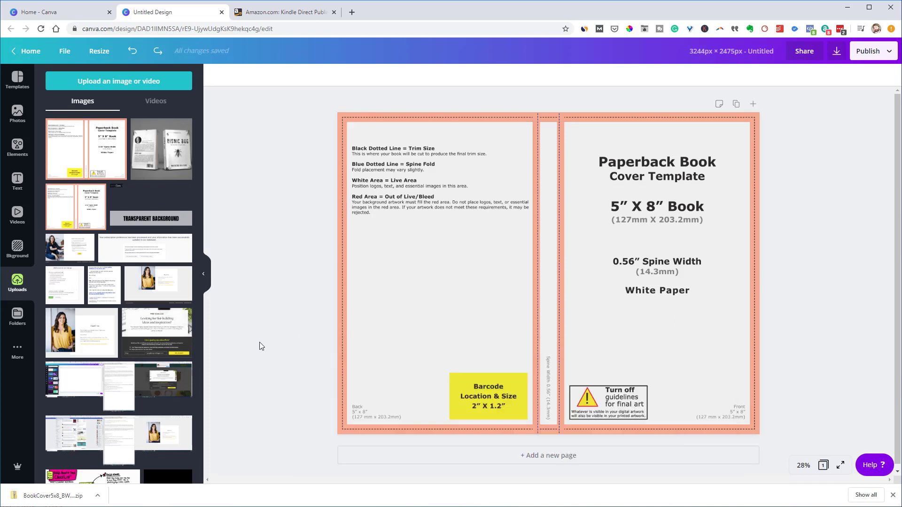
# Add a rectangle with R and resize it into a narrow barcode box
pyautogui.press('r')
pyautogui.moveTo(548, 404); pyautogui.dragTo(546, 421)
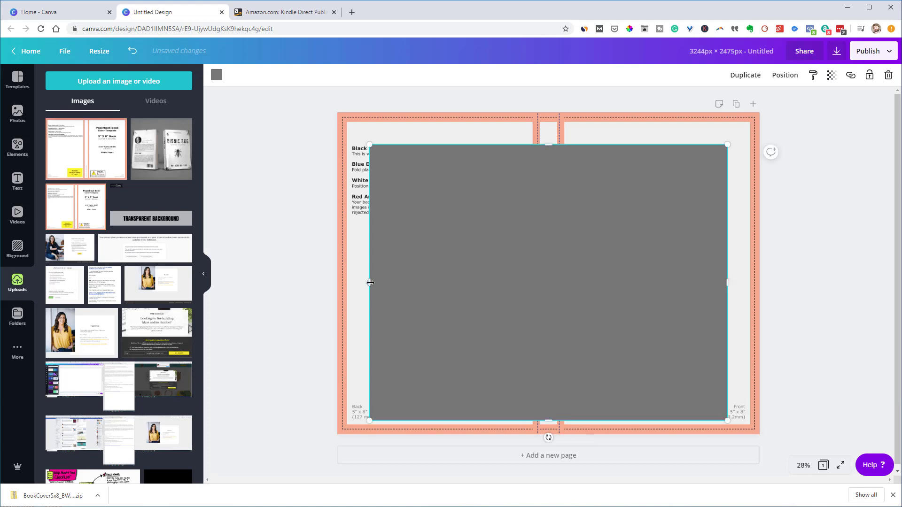
pyautogui.moveTo(371, 284); pyautogui.dragTo(450, 311)
pyautogui.moveTo(585, 142); pyautogui.dragTo(570, 372)
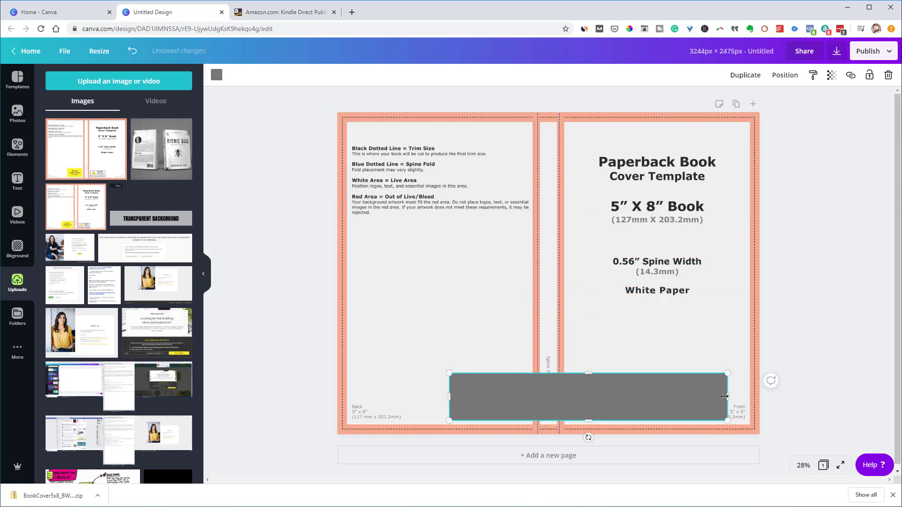
pyautogui.moveTo(728, 397); pyautogui.dragTo(524, 395)
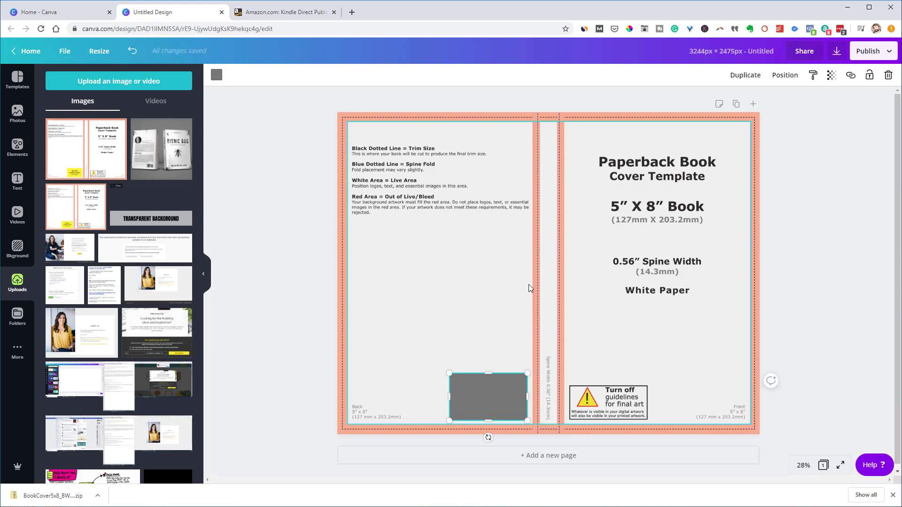
# Make the barcode box mostly see-through and set the page background to white
pyautogui.click(831, 77)
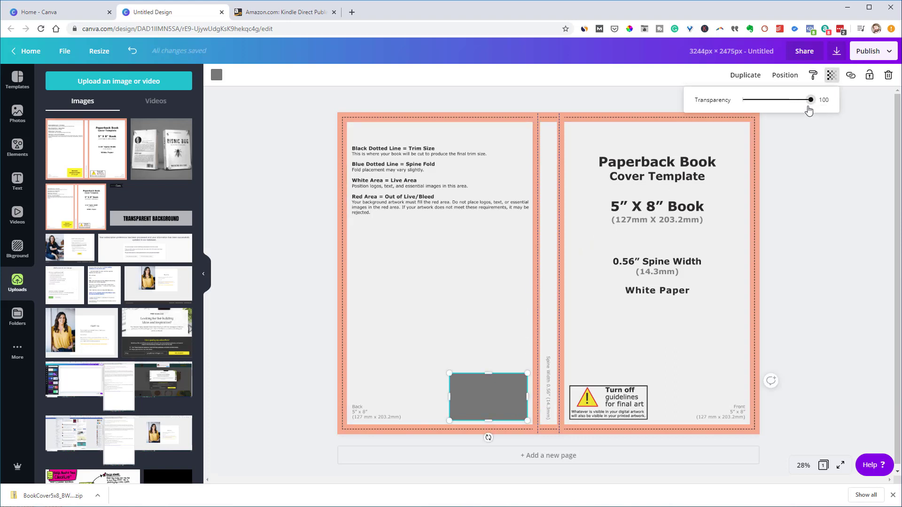
pyautogui.moveTo(810, 107); pyautogui.dragTo(761, 112)
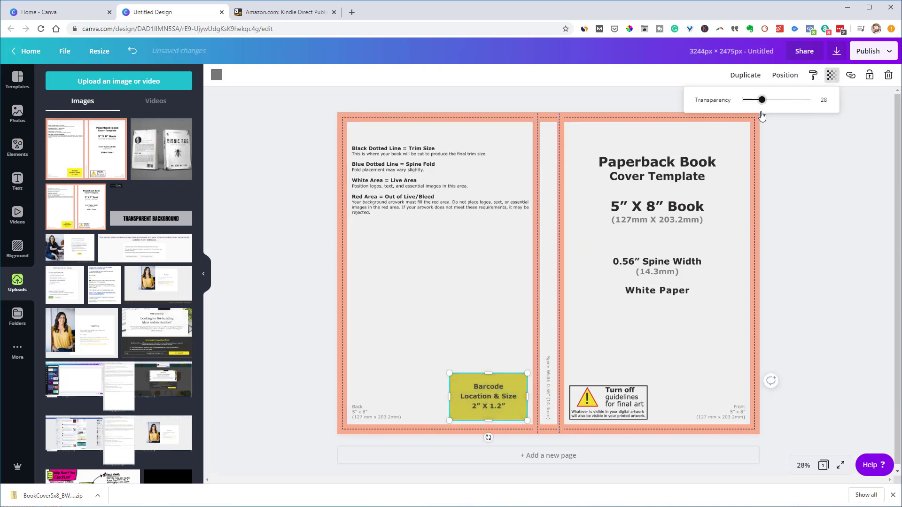
pyautogui.click(345, 115)
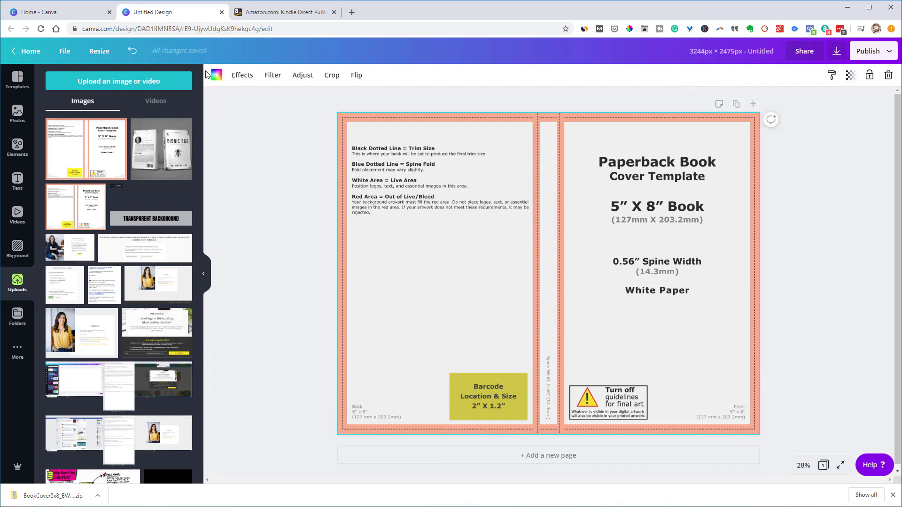
pyautogui.click(216, 76)
pyautogui.click(81, 172)
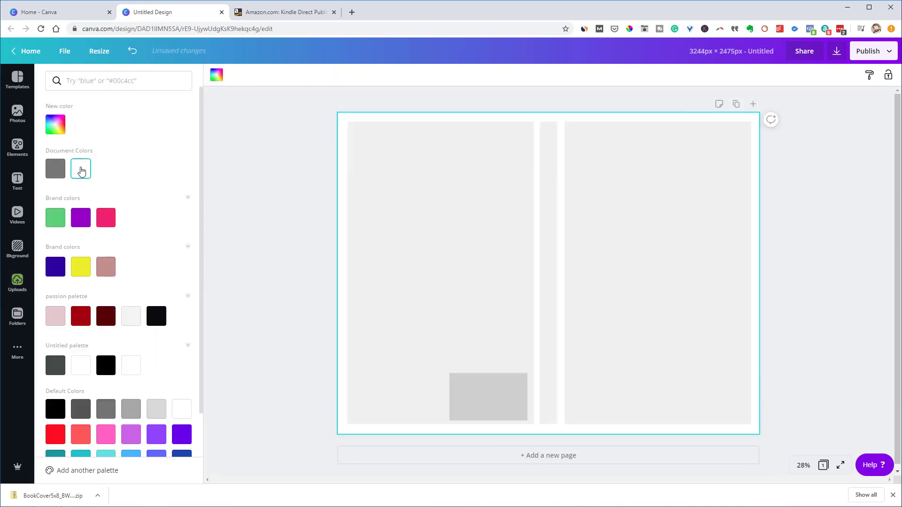
# Set the barcode box's transparency to 22 and lock it in place
pyautogui.click(484, 398)
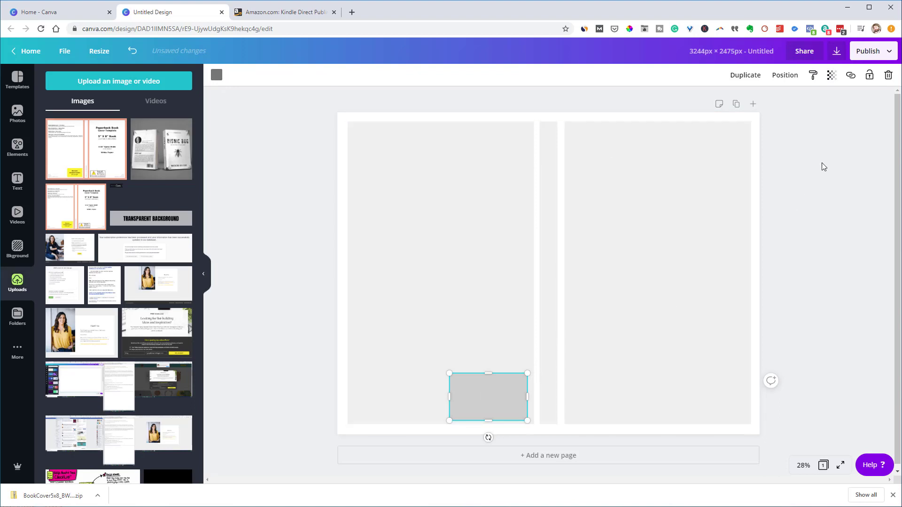
pyautogui.click(832, 75)
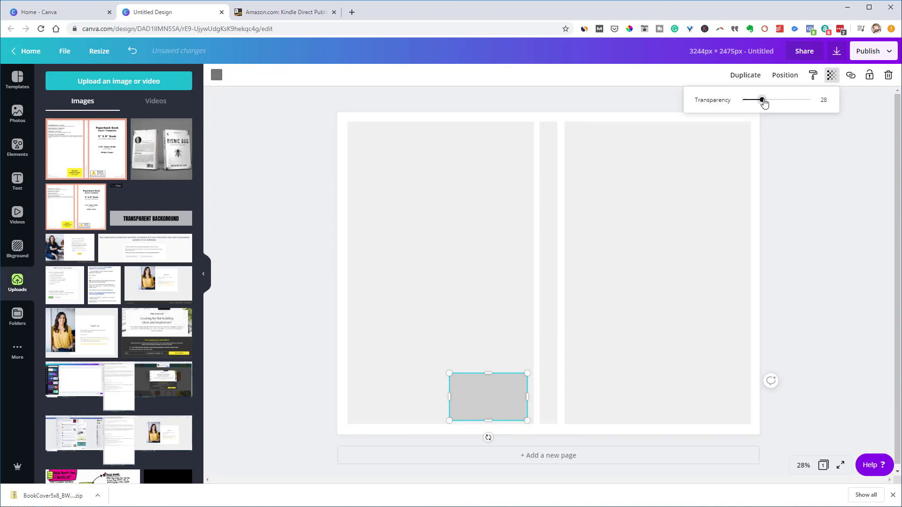
pyautogui.moveTo(762, 101); pyautogui.dragTo(757, 102)
pyautogui.click(869, 76)
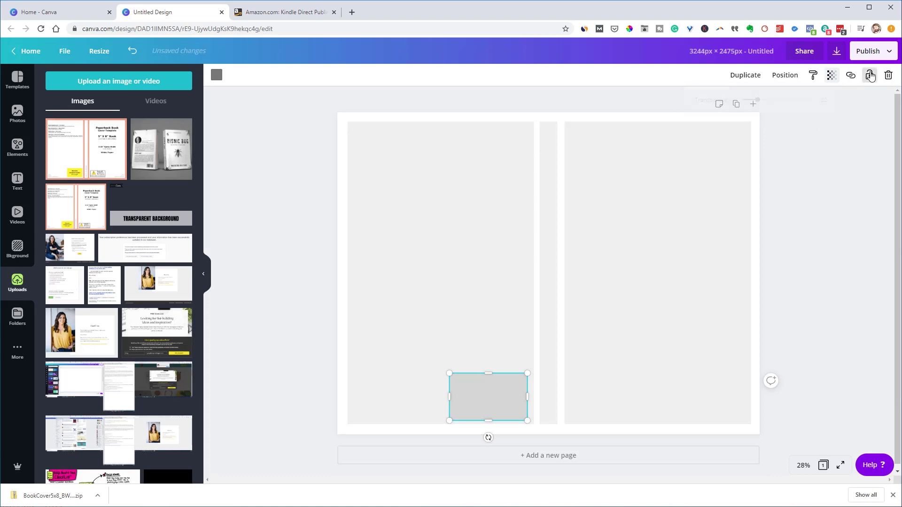
pyautogui.click(839, 151)
pyautogui.click(492, 397)
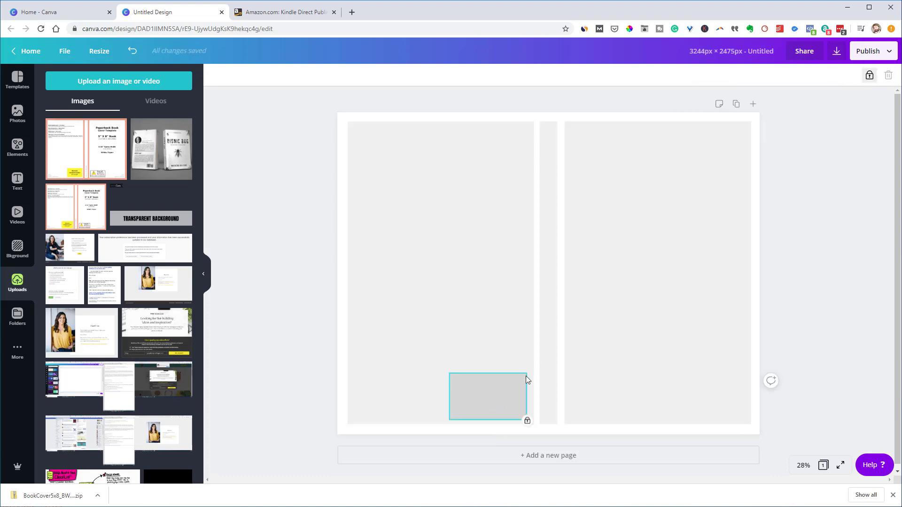
pyautogui.click(473, 338)
pyautogui.click(458, 402)
pyautogui.moveTo(475, 400); pyautogui.dragTo(476, 395)
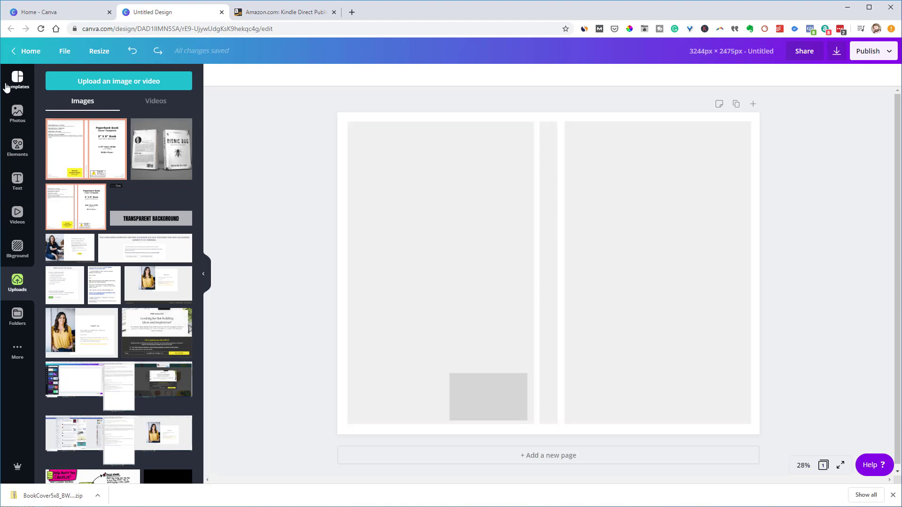
# Browse the Templates gallery, then go to the Canva Home tab
pyautogui.click(17, 94)
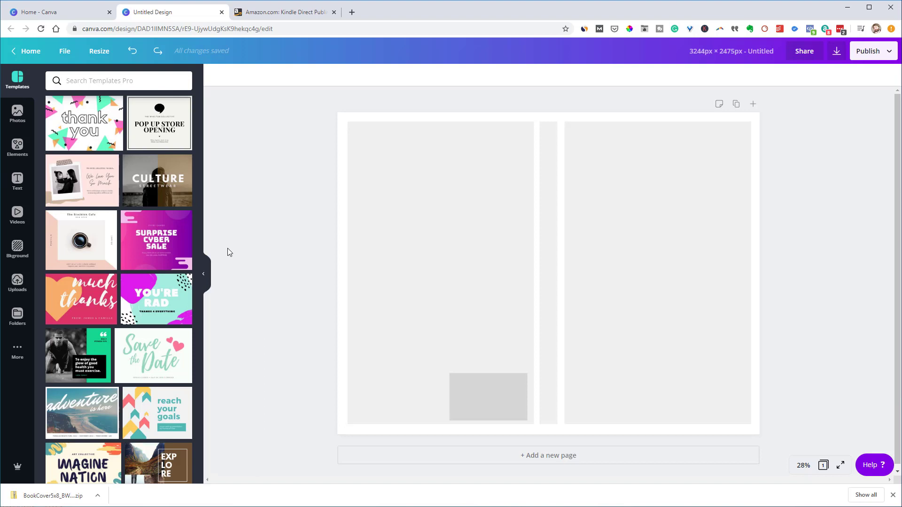
pyautogui.click(55, 15)
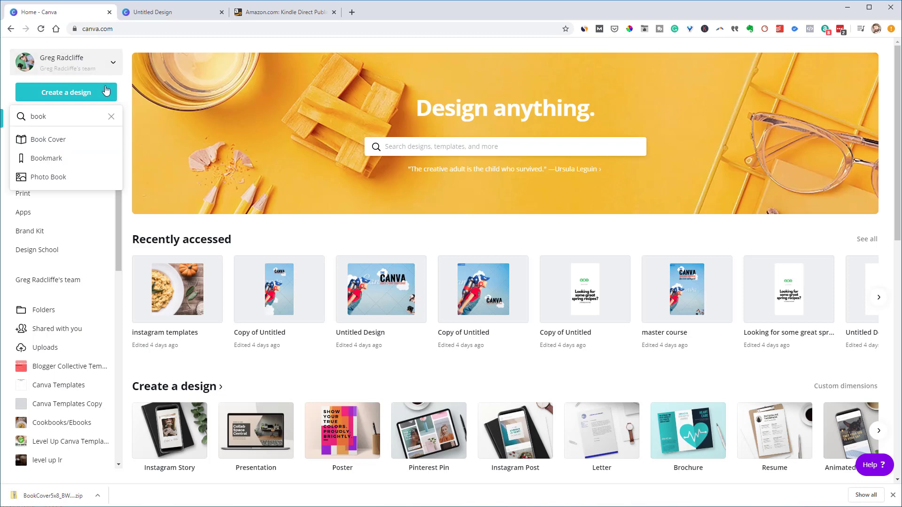
# Search 'book' under Create a design and start a new blank Book Cover design
pyautogui.scroll(-2, 170, 236)
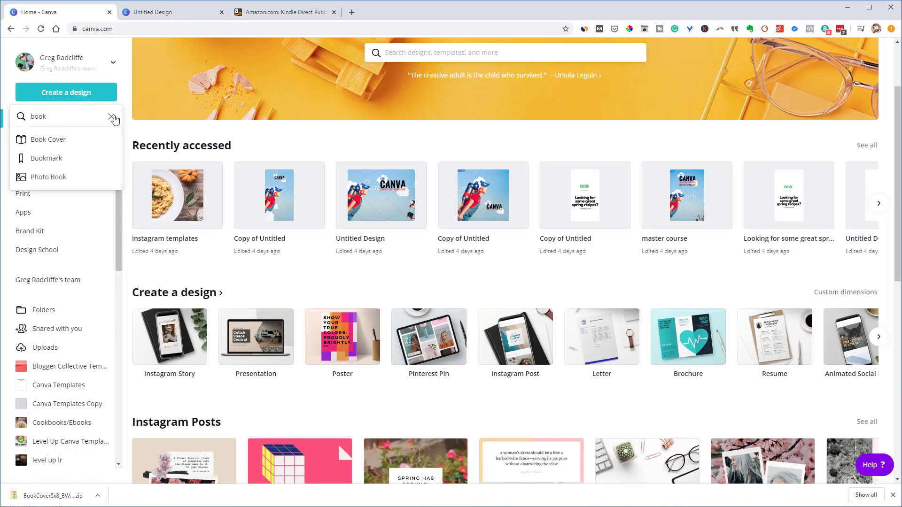
pyautogui.click(111, 117)
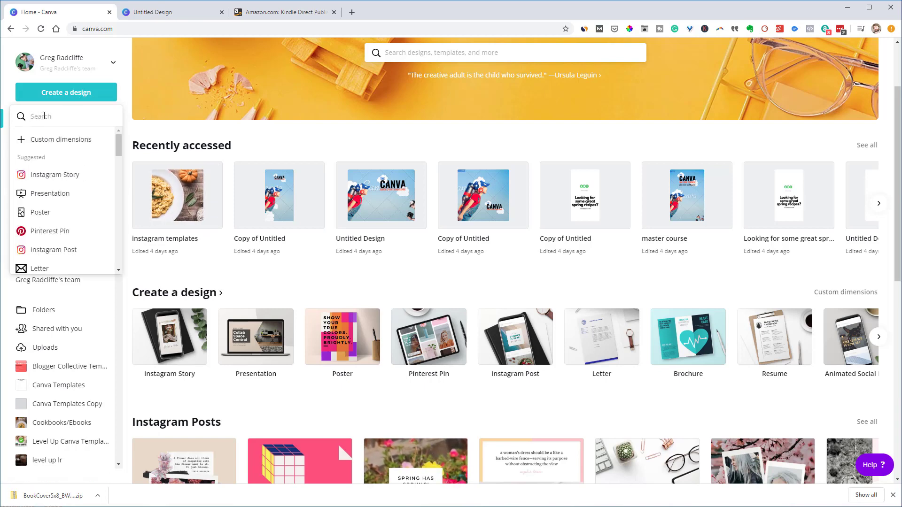
pyautogui.write('book')
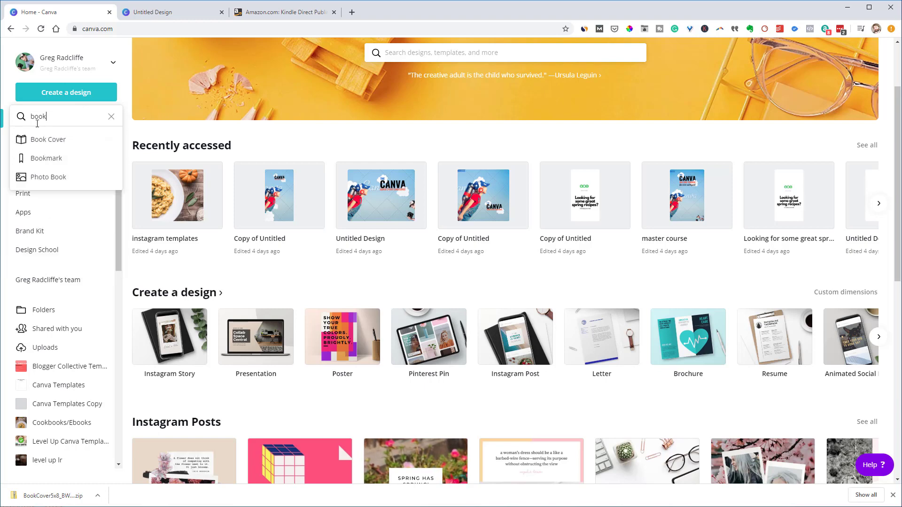
pyautogui.click(34, 140)
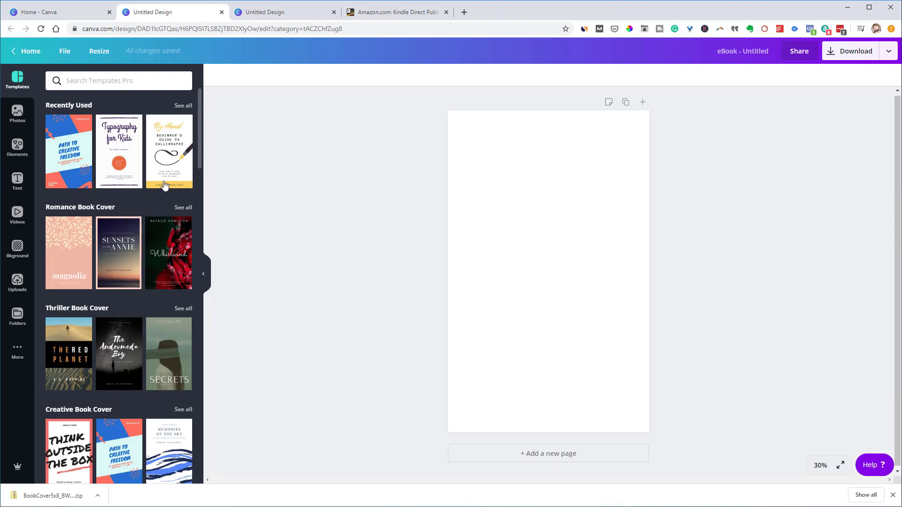
# Apply the yellow Letters & Sizes template from the Creative Book Cover collection to the page
pyautogui.click(183, 105)
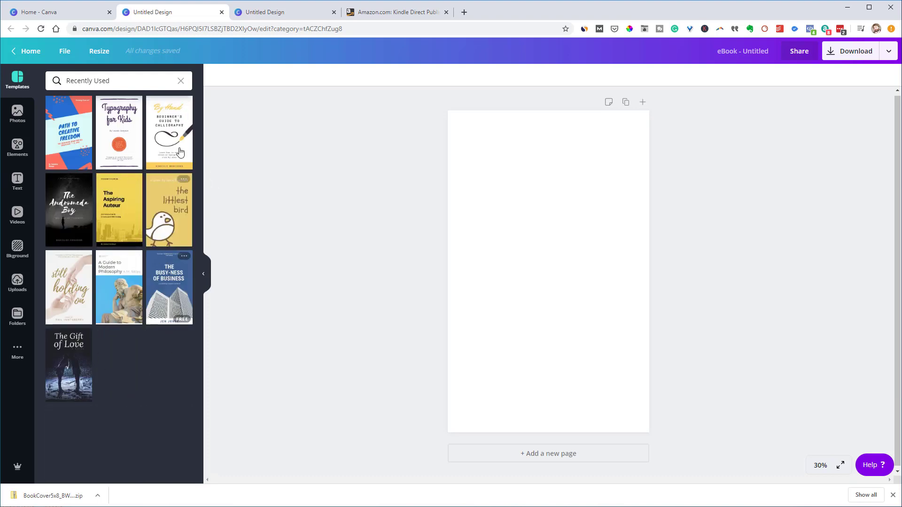
pyautogui.click(181, 81)
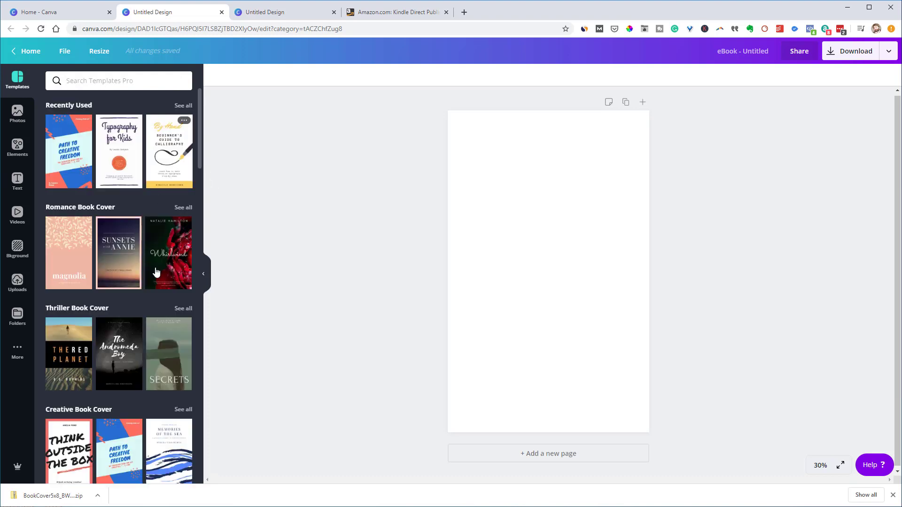
pyautogui.scroll(-1, 153, 308)
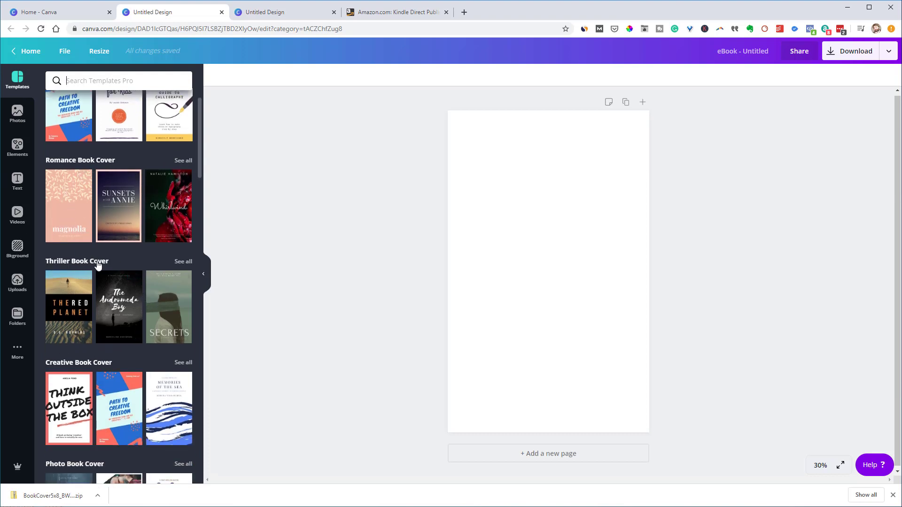
pyautogui.scroll(-6, 89, 263)
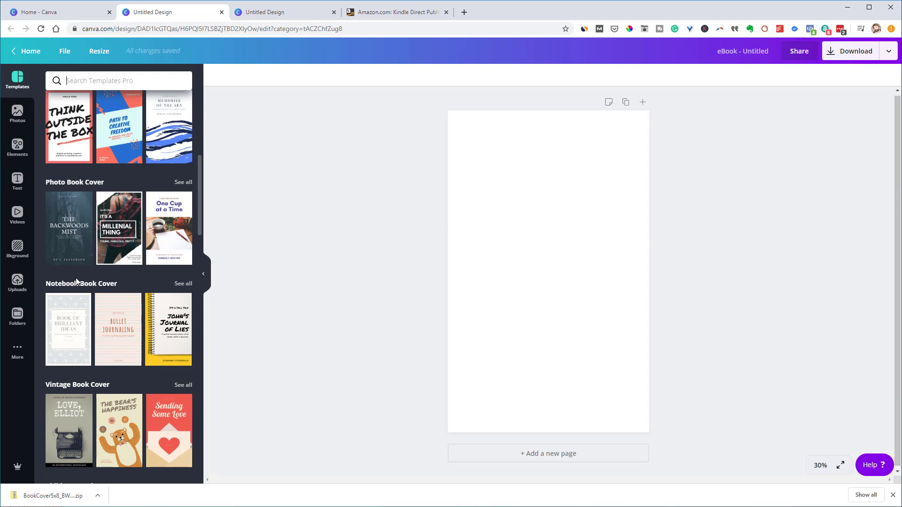
pyautogui.scroll(2, 76, 281)
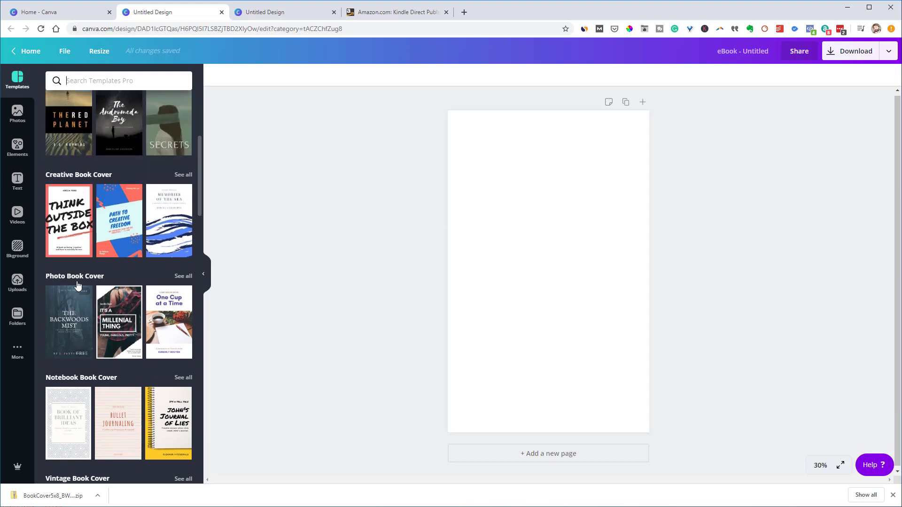
pyautogui.click(184, 175)
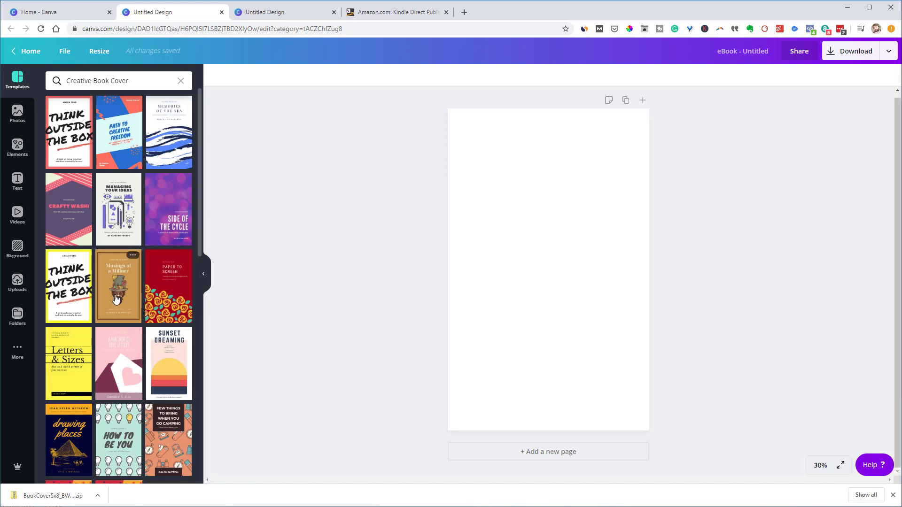
pyautogui.click(58, 365)
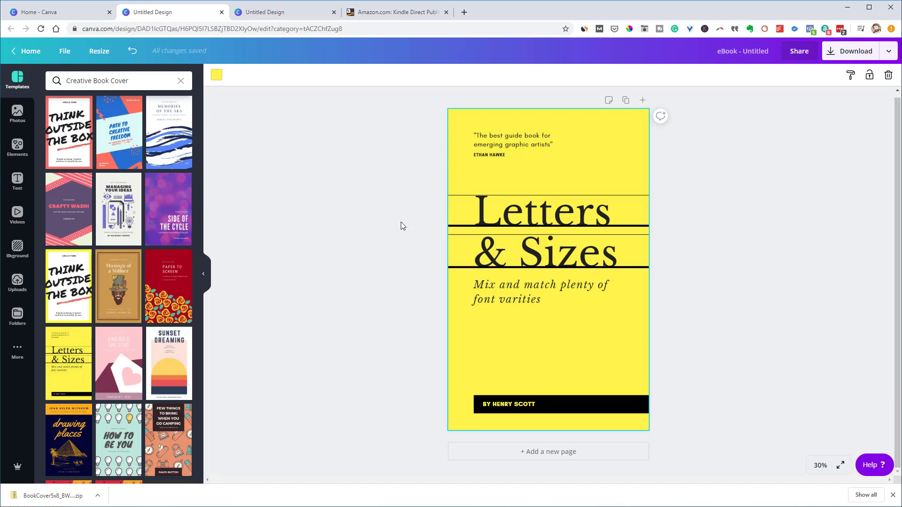
# Copy all Letters & Sizes cover elements and paste them into the 3244 × 2475 spread design
pyautogui.click(397, 201)
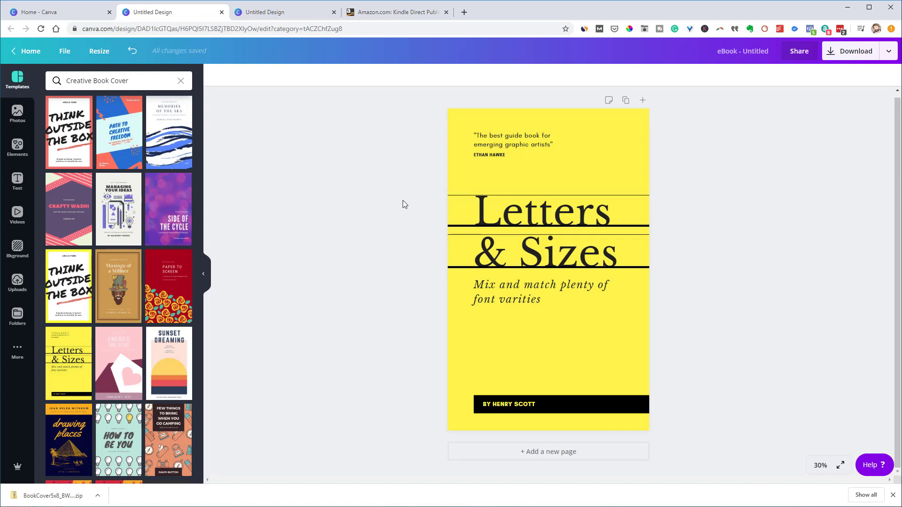
pyautogui.hotkey('ctrl', 'a')
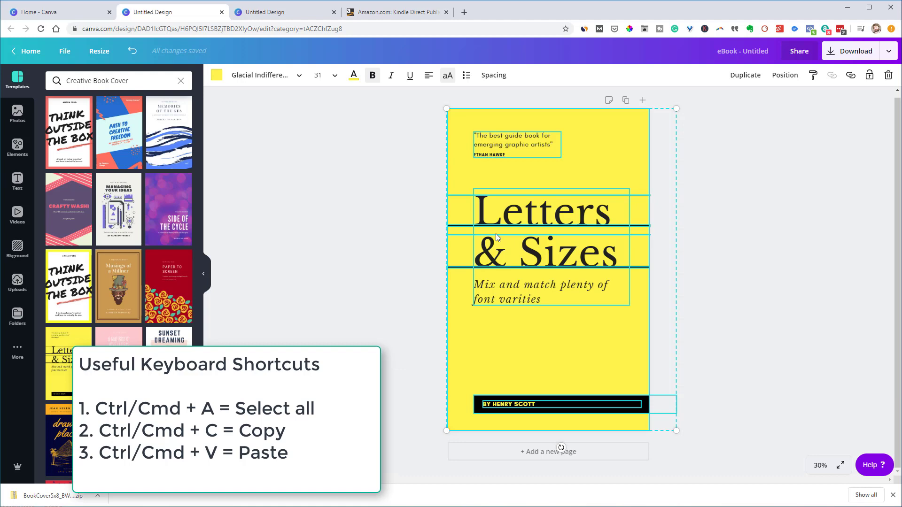
pyautogui.click(264, 14)
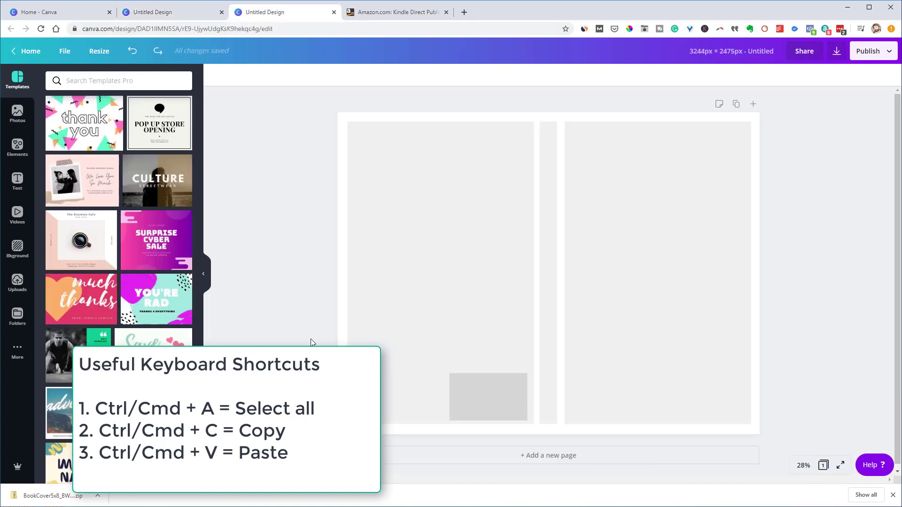
pyautogui.click(591, 245)
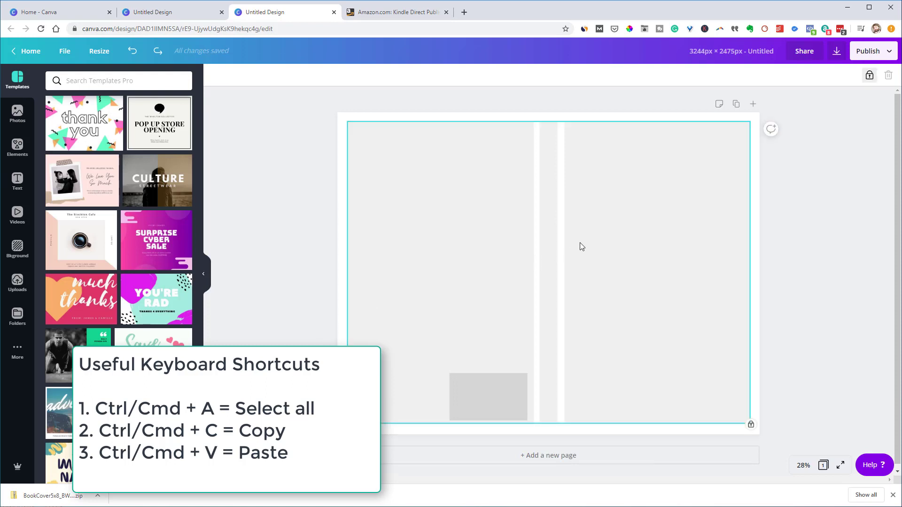
pyautogui.hotkey('ctrl', 'v')
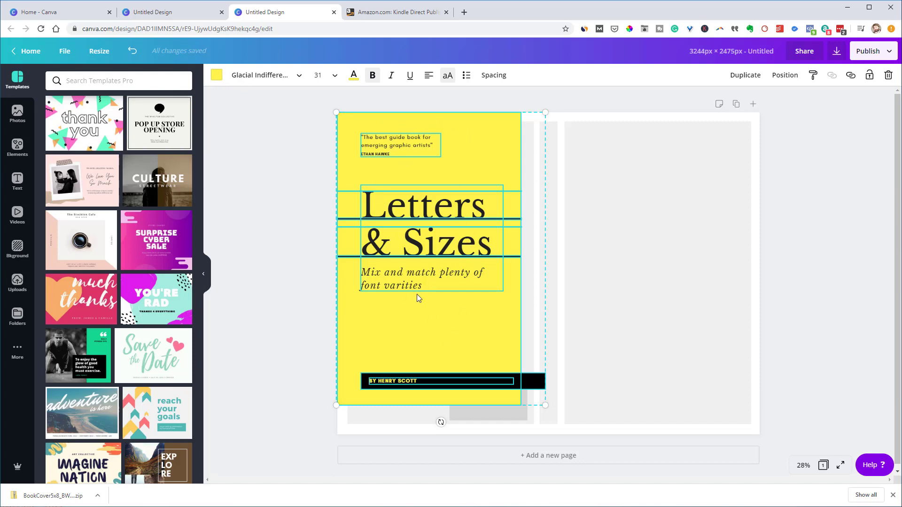
# Move the pasted yellow cover onto the right-hand front panel and select its yellow background
pyautogui.moveTo(467, 162); pyautogui.dragTo(687, 166)
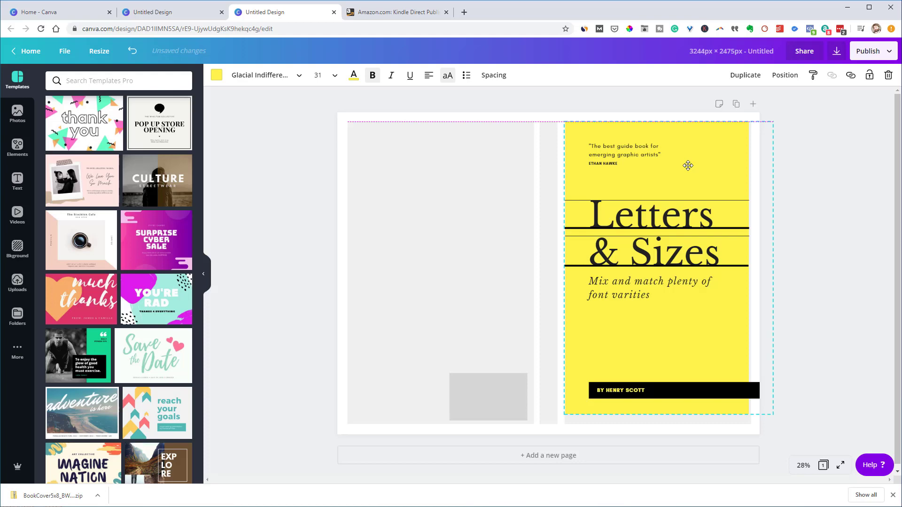
pyautogui.moveTo(688, 165); pyautogui.dragTo(687, 167)
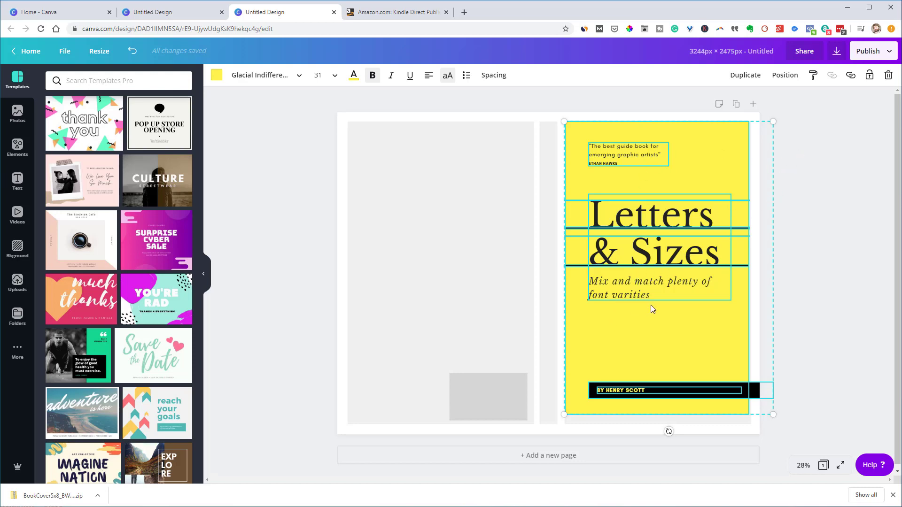
pyautogui.click(805, 191)
pyautogui.click(651, 329)
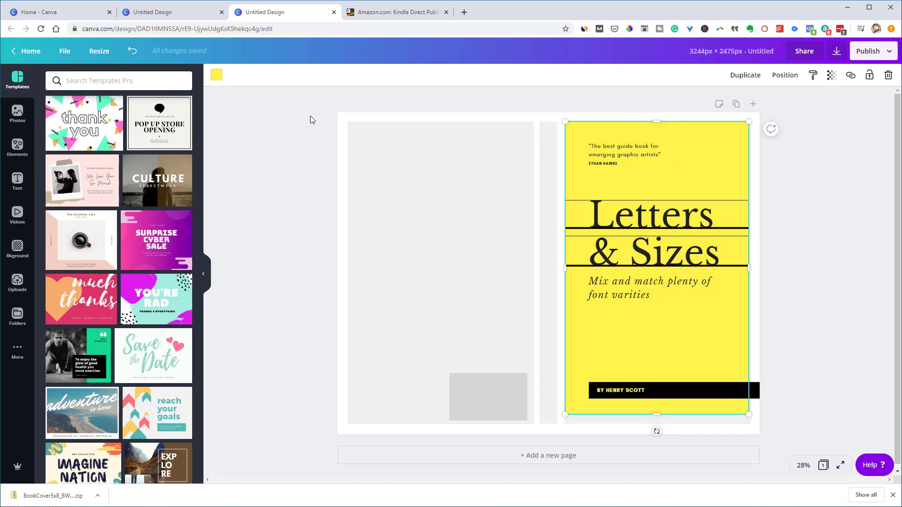
# Set the page background to the document's yellow and delete the front cover's separate yellow panel
pyautogui.click(342, 119)
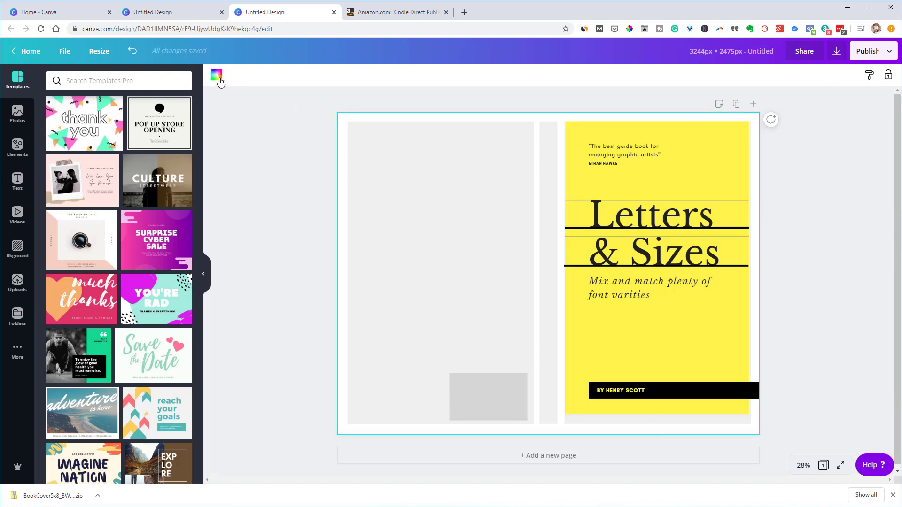
pyautogui.click(217, 75)
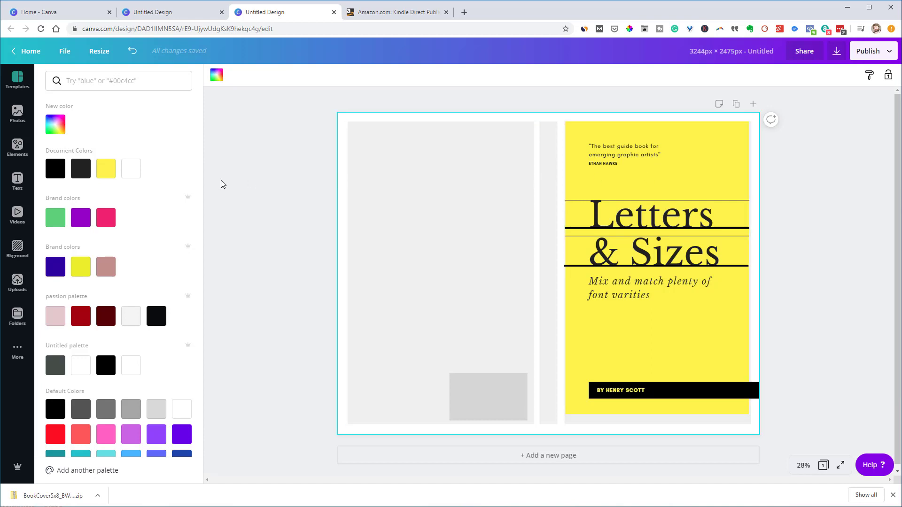
pyautogui.click(106, 169)
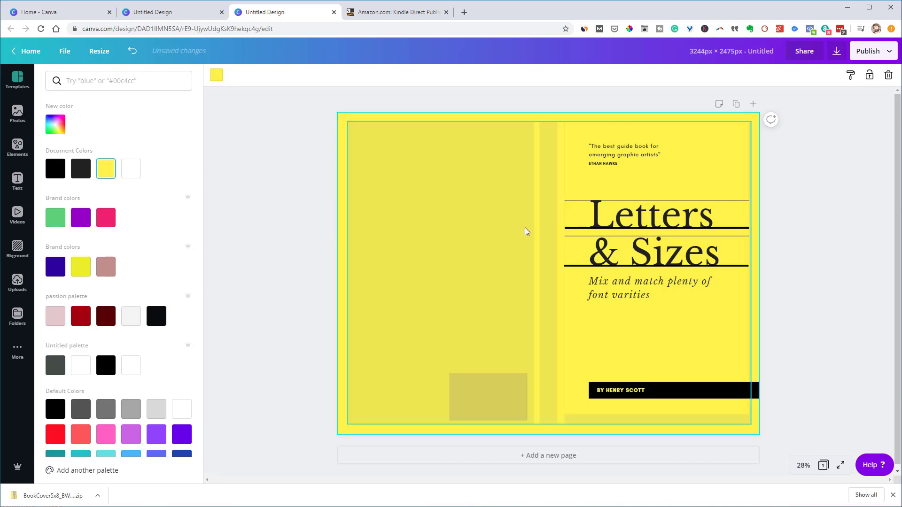
pyautogui.click(717, 153)
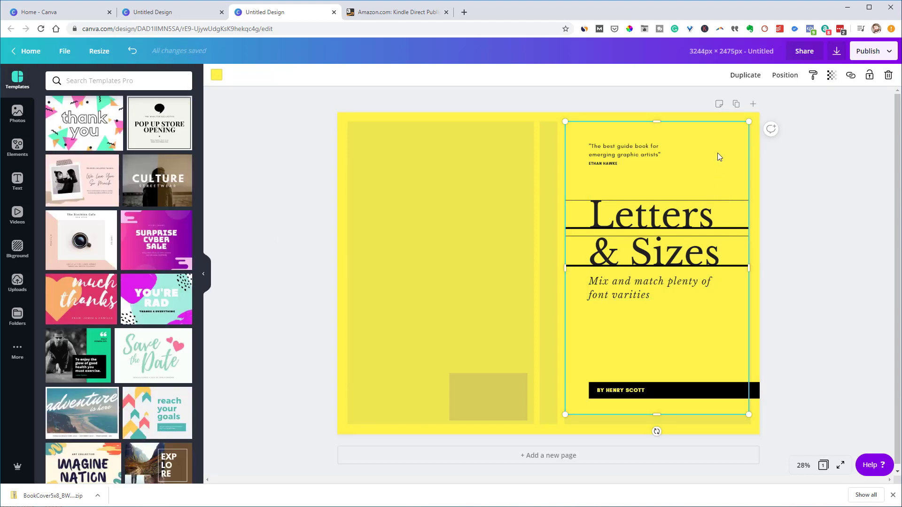
pyautogui.press('Delete')
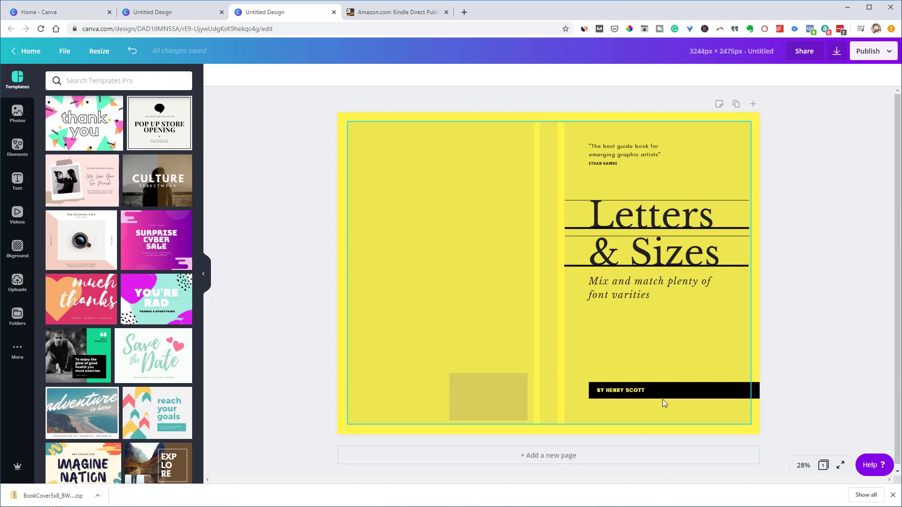
# Drag the black author bar left to fit the front cover, then shift the author name left inside it
pyautogui.click(724, 386)
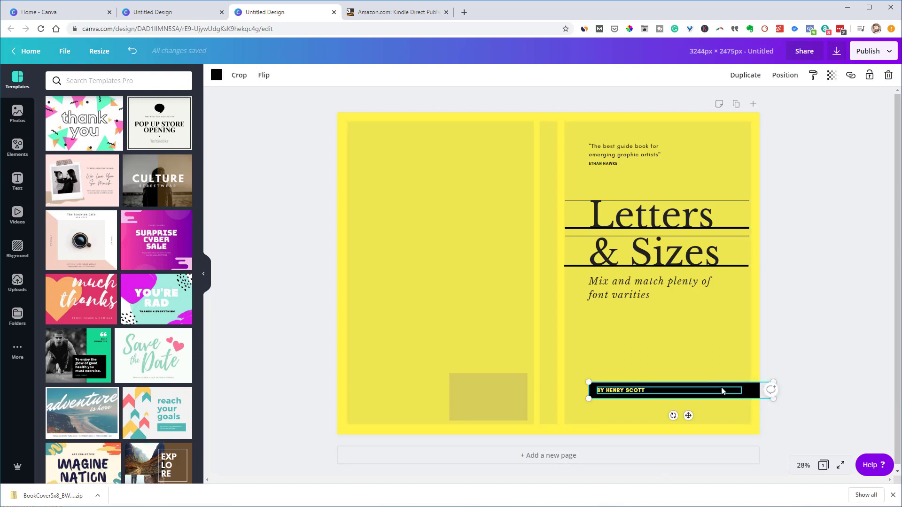
pyautogui.click(713, 387)
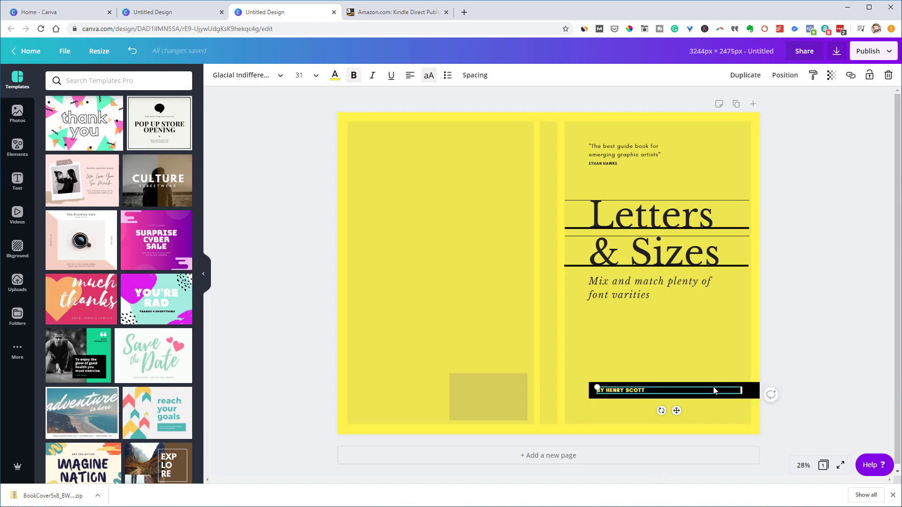
pyautogui.click(735, 373)
pyautogui.moveTo(729, 389); pyautogui.dragTo(706, 389)
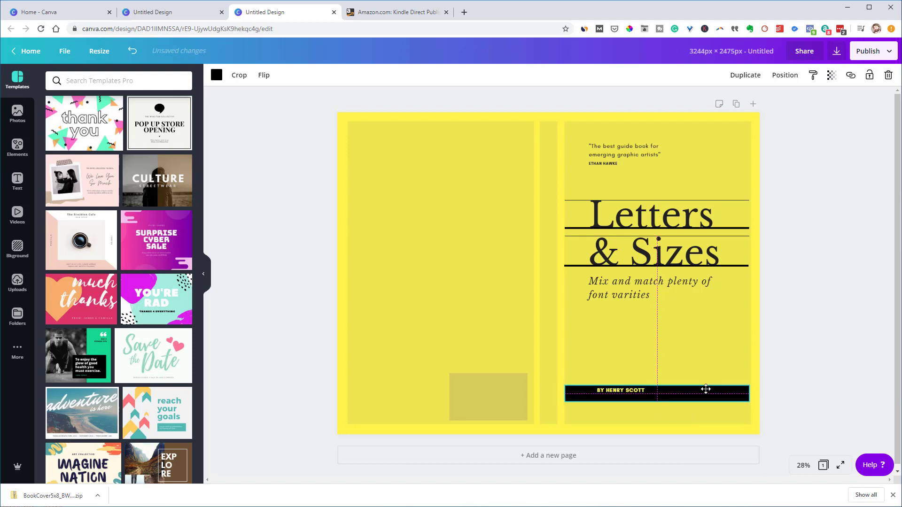
pyautogui.click(638, 394)
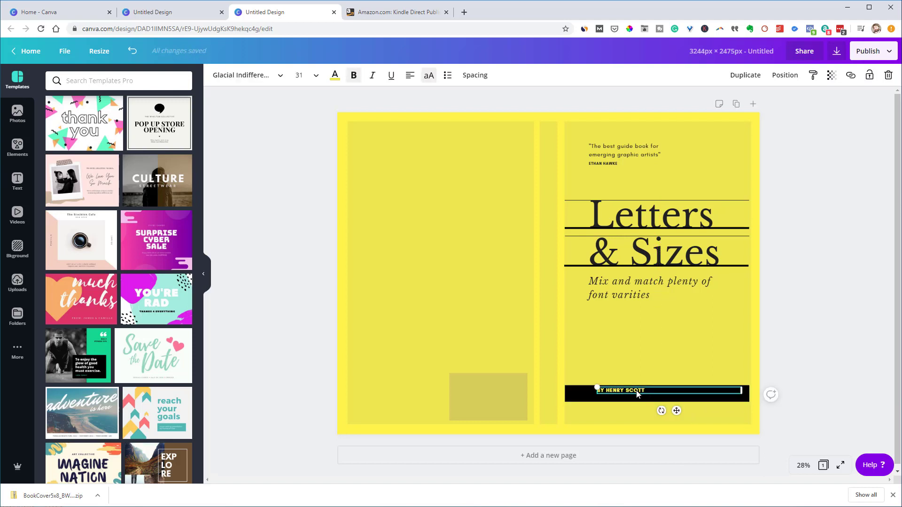
pyautogui.moveTo(637, 394); pyautogui.dragTo(625, 398)
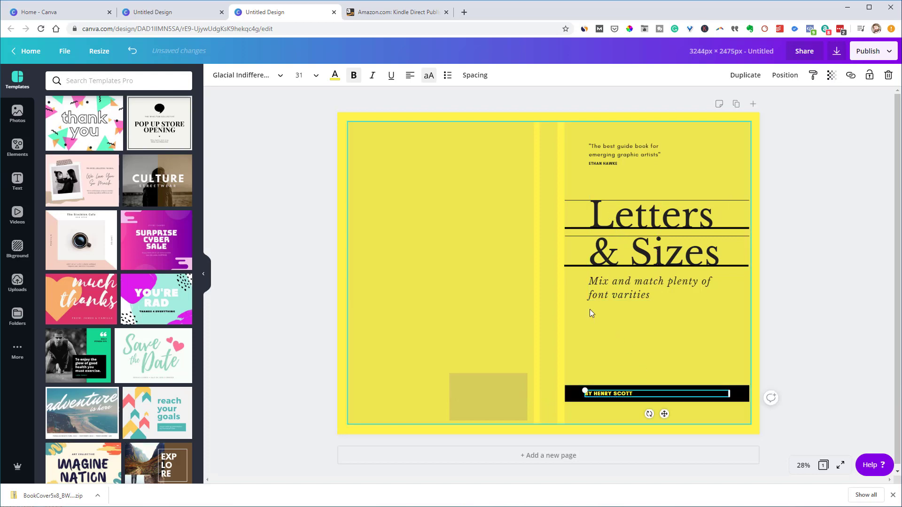
# Replace the front-cover title text with 'Creating a book cover in Canva'
pyautogui.click(622, 218)
pyautogui.doubleClick(621, 218)
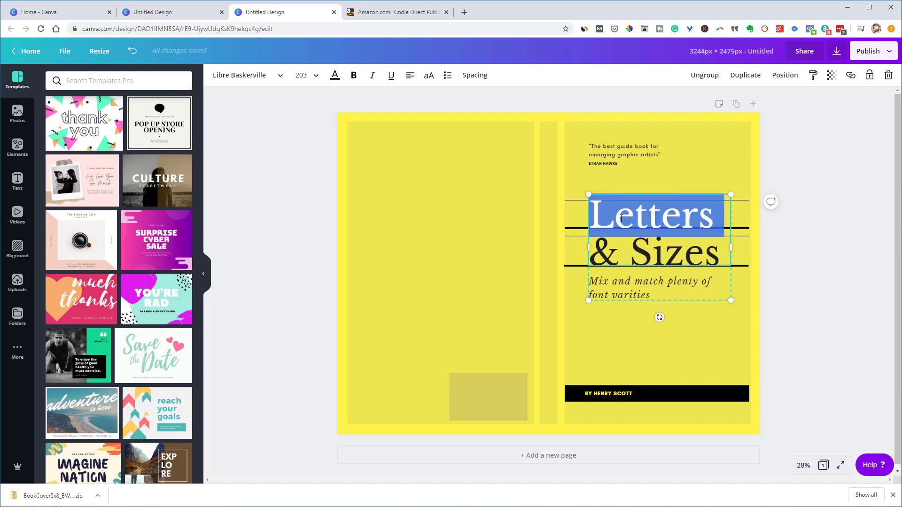
pyautogui.write('C')
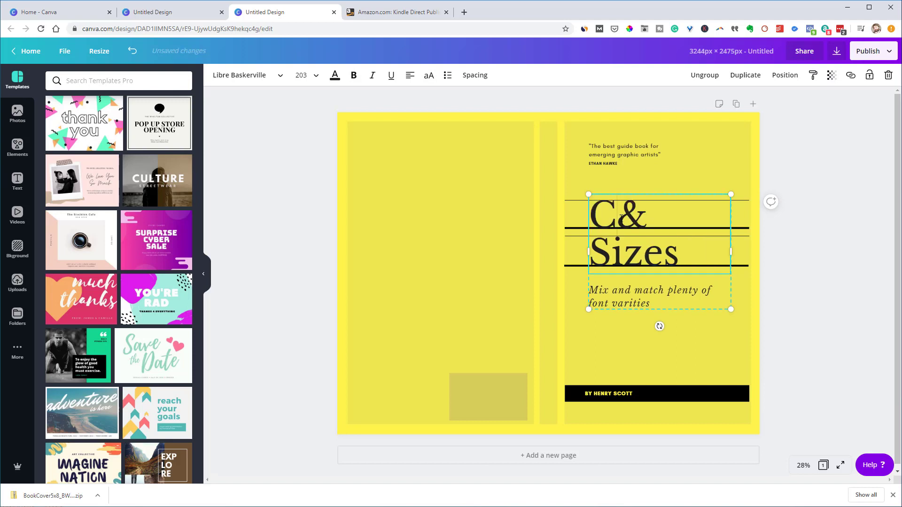
pyautogui.write('re')
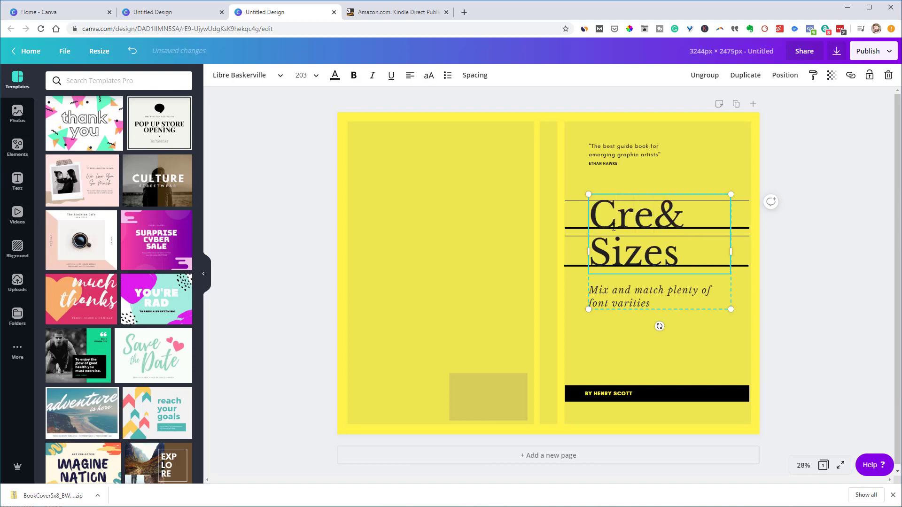
pyautogui.doubleClick(629, 251)
pyautogui.hotkey('ctrl', 'a')
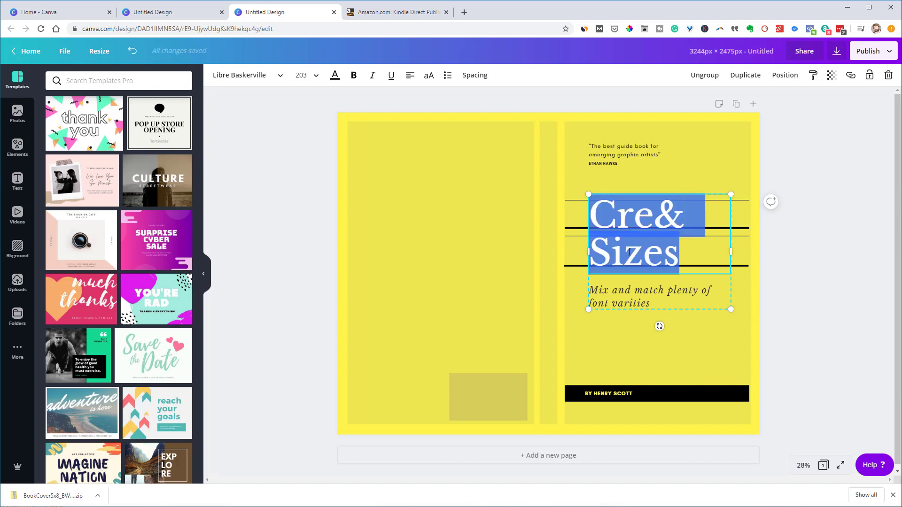
pyautogui.write('C')
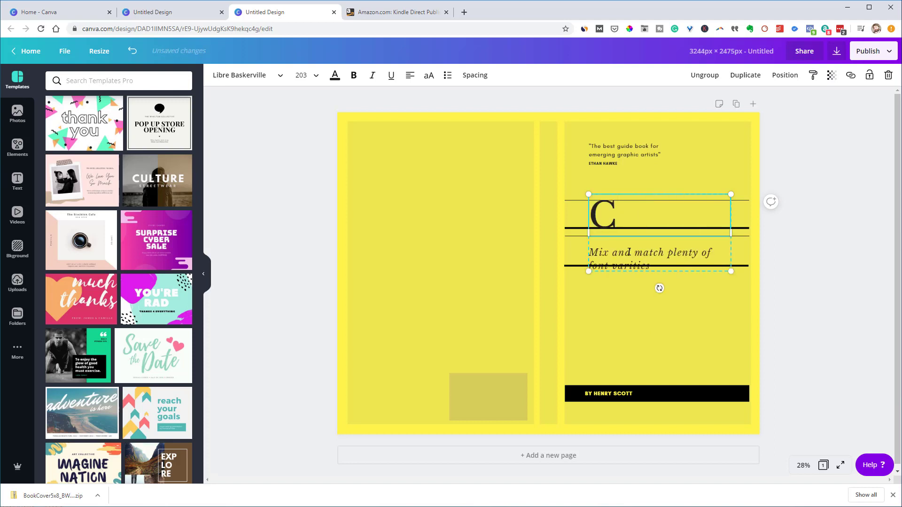
pyautogui.write('reatin')
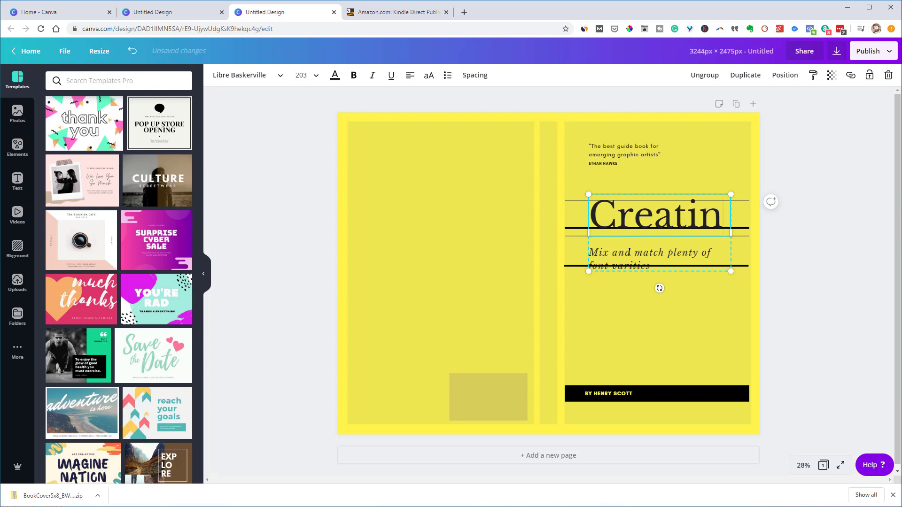
pyautogui.write('g a ')
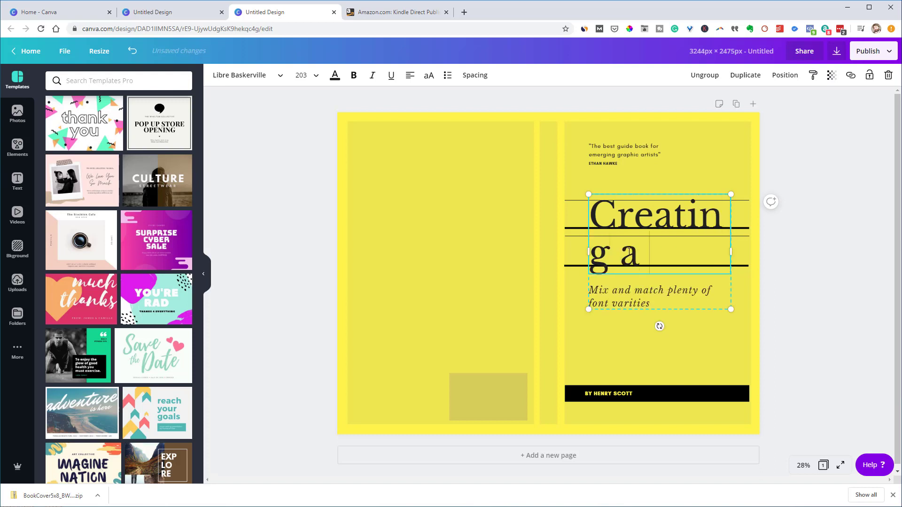
pyautogui.write('book cover i')
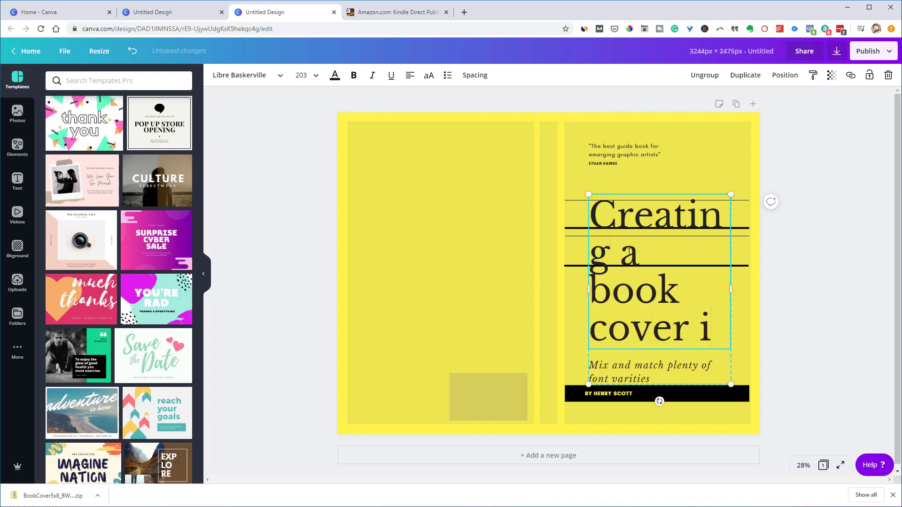
pyautogui.write('n Canva')
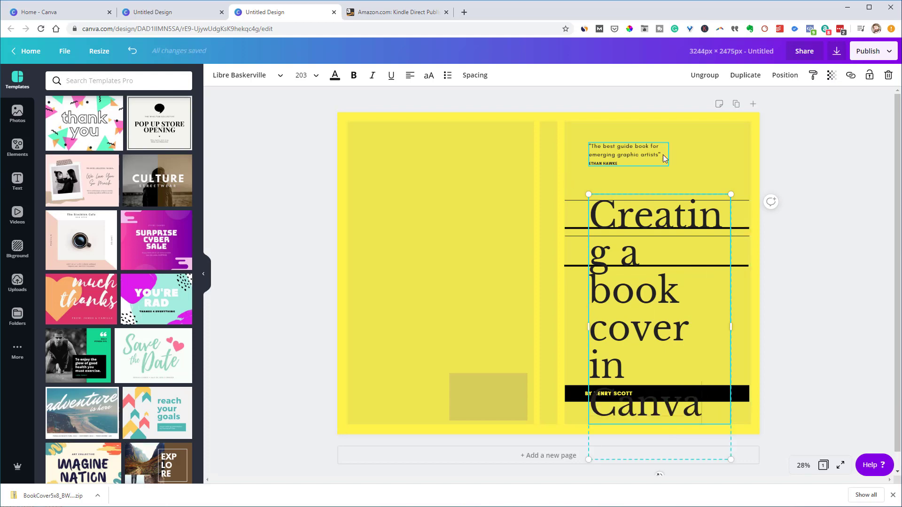
pyautogui.click(667, 176)
# Change the title font size to 80, then to 104
pyautogui.click(652, 208)
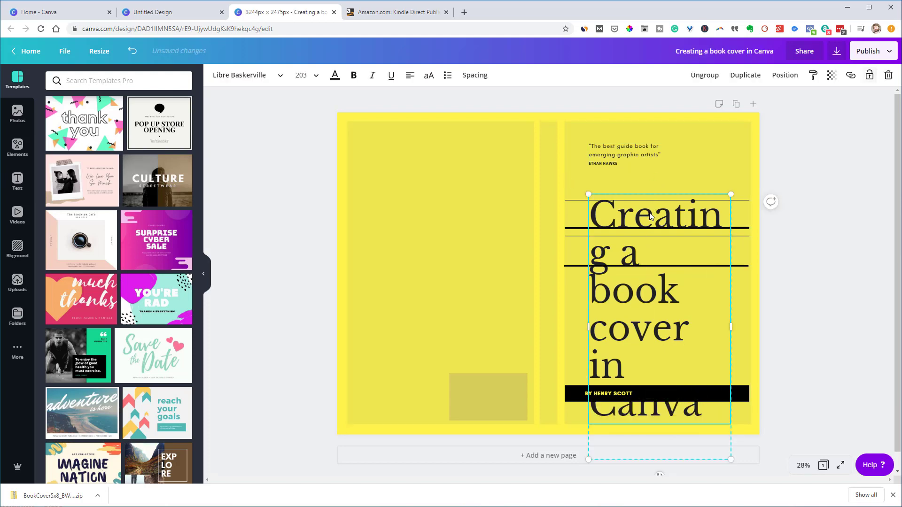
pyautogui.click(317, 77)
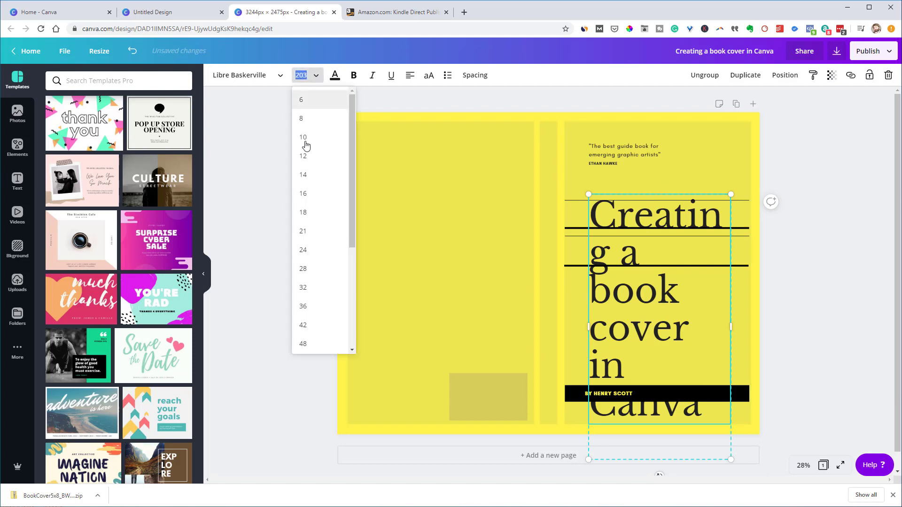
pyautogui.scroll(-2, 312, 282)
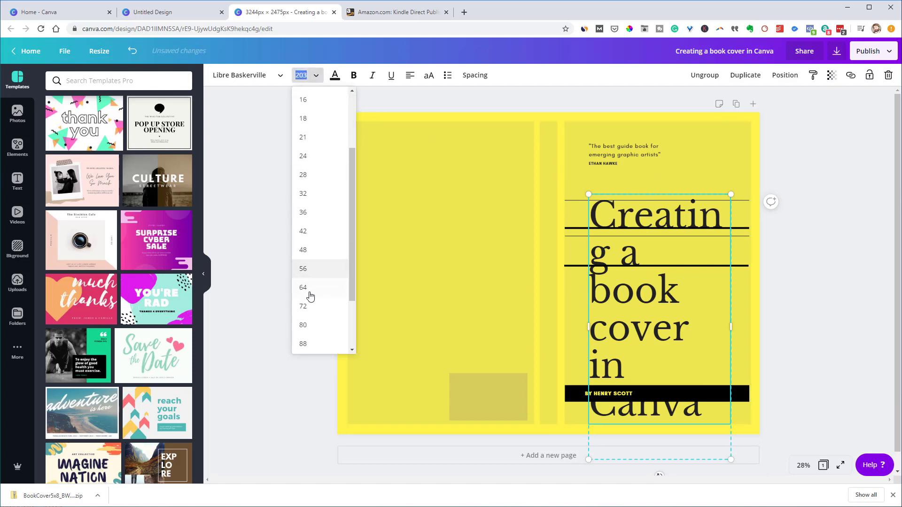
pyautogui.click(310, 325)
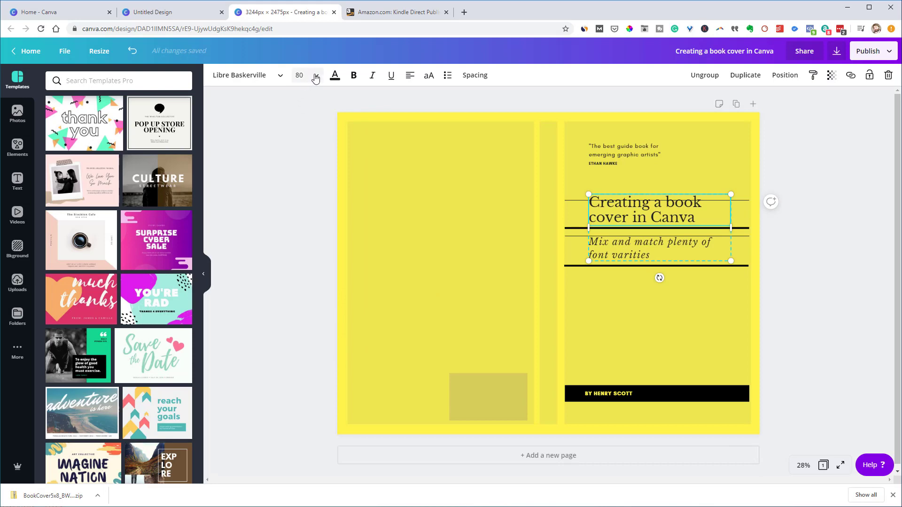
pyautogui.click(301, 75)
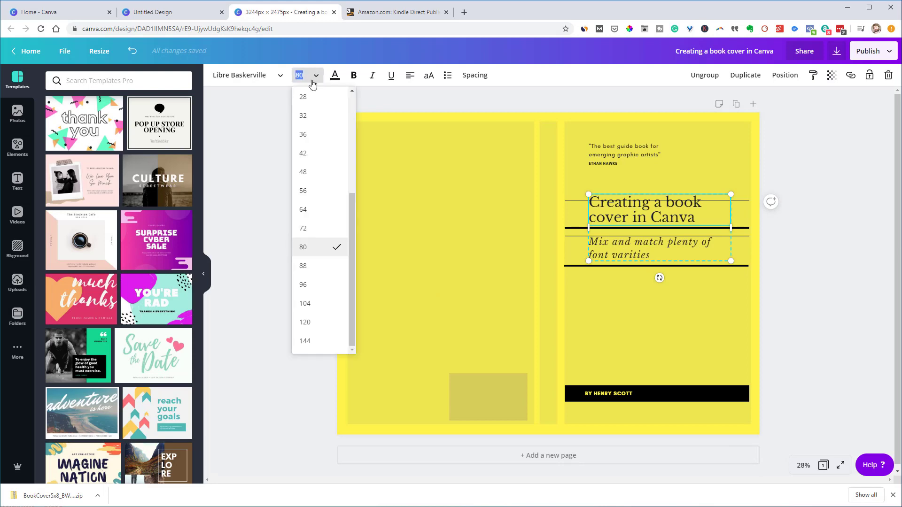
pyautogui.click(312, 308)
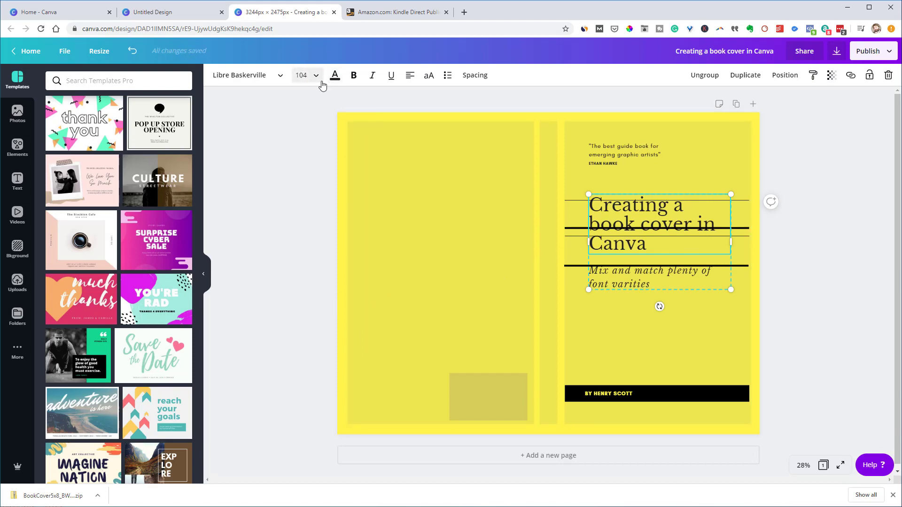
# Widen the title text box so the title wraps onto two lines
pyautogui.click(631, 236)
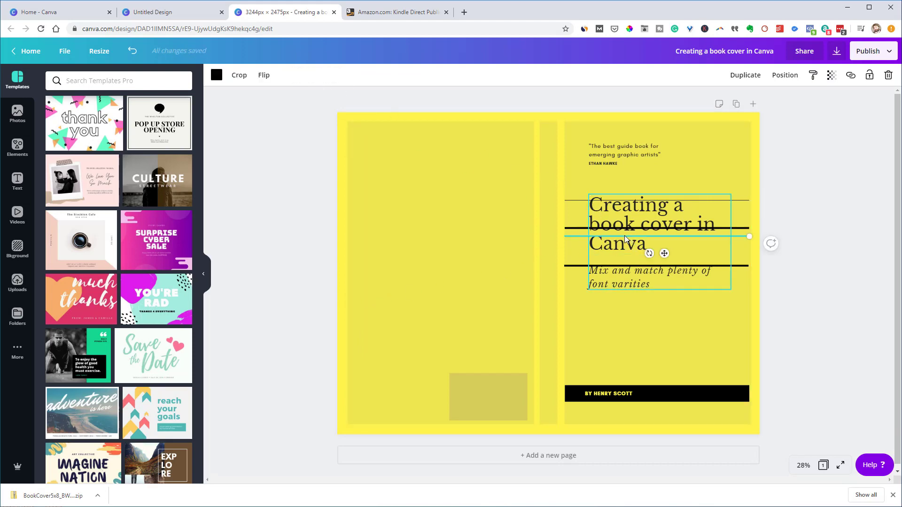
pyautogui.click(623, 230)
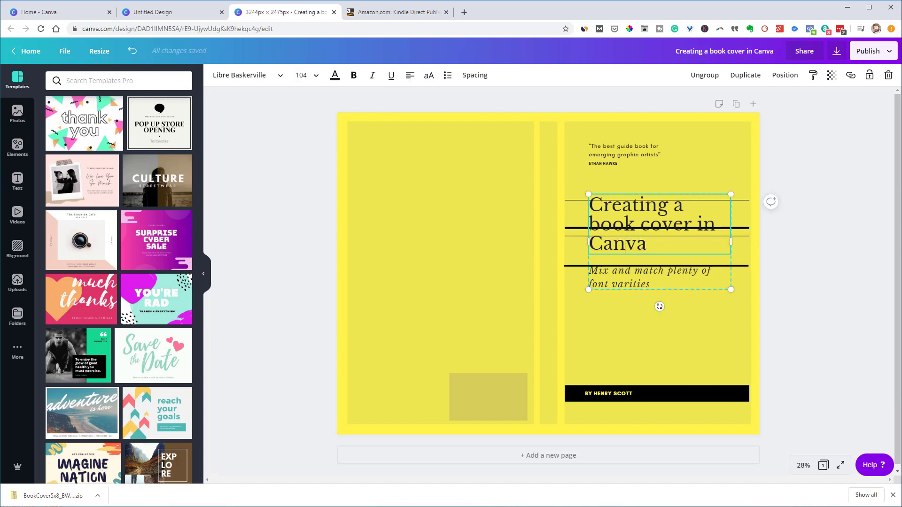
pyautogui.moveTo(645, 243); pyautogui.dragTo(619, 245)
pyautogui.click(633, 229)
pyautogui.moveTo(732, 241); pyautogui.dragTo(586, 224)
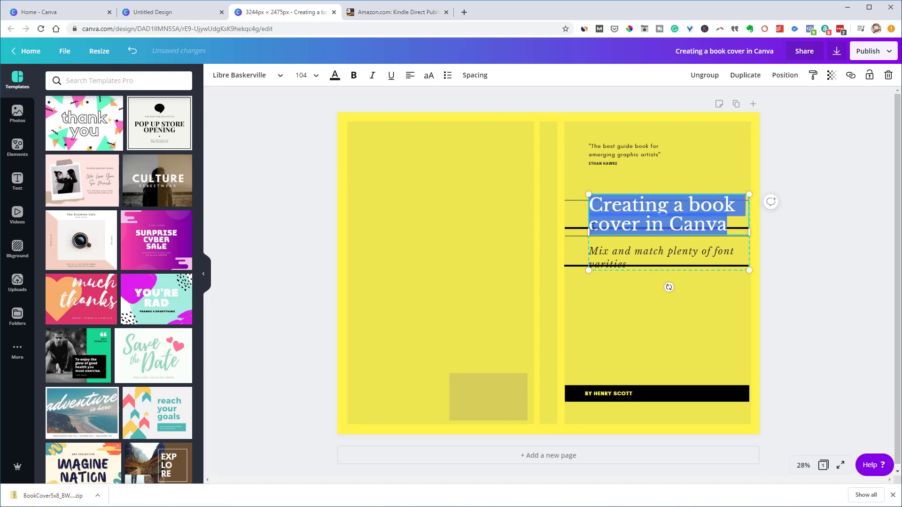
# Trim the title's final letter so it reads 'Creating a book cover in Canv'
pyautogui.press('BackSpace')
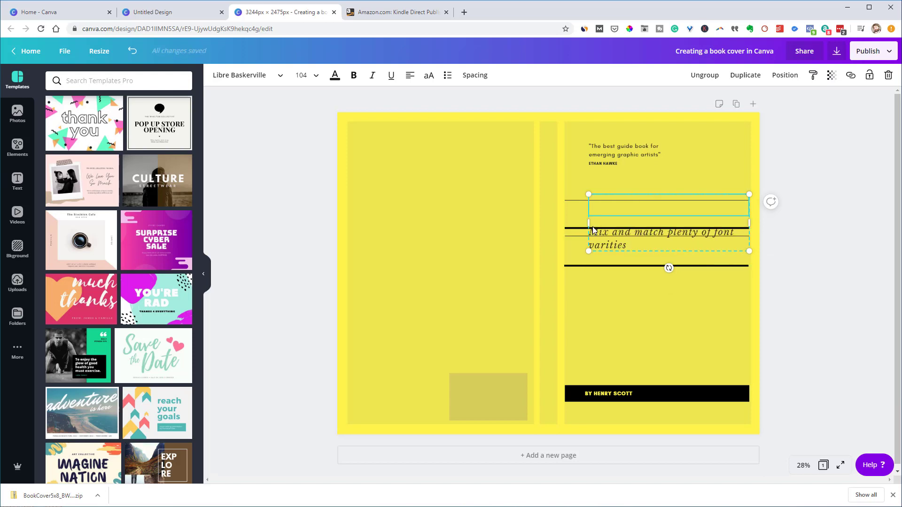
pyautogui.hotkey('ctrl', 'z')
pyautogui.moveTo(742, 229); pyautogui.dragTo(570, 232)
pyautogui.click(569, 232)
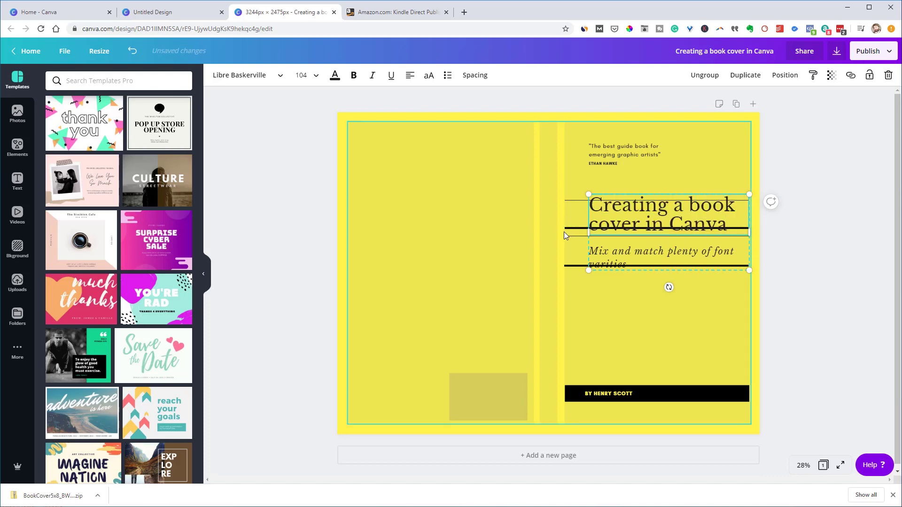
pyautogui.press('BackSpace')
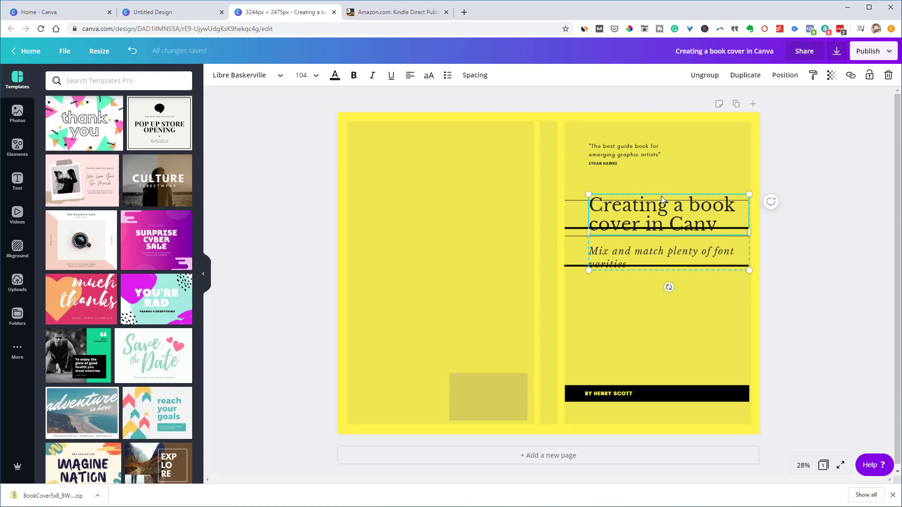
# Nudge the title group slightly down and to the left
pyautogui.hotkey('shift', 'Down')
pyautogui.hotkey('shift', 'Down')
pyautogui.hotkey('shift', 'Down')
pyautogui.hotkey('shift', 'Down')
pyautogui.hotkey('shift', 'Down')
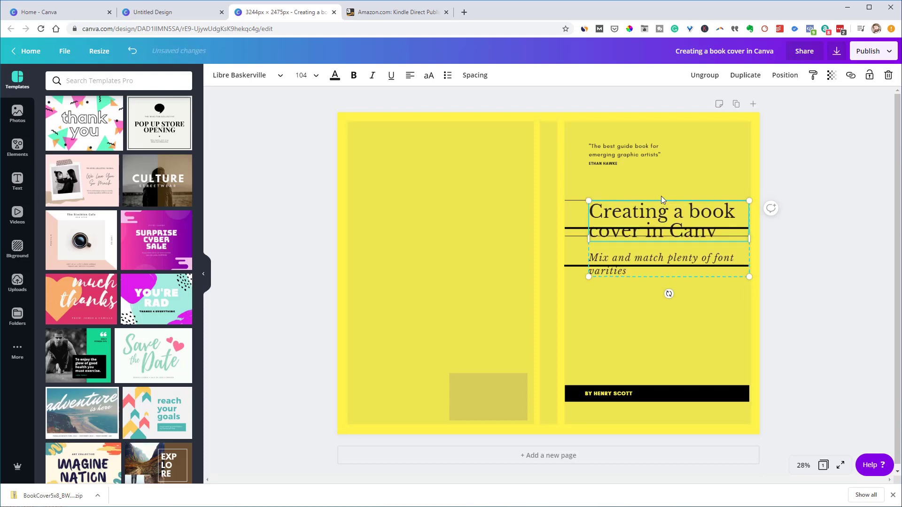
pyautogui.hotkey('shift', 'Down')
pyautogui.hotkey('shift', 'Down')
pyautogui.hotkey('shift', 'Down')
pyautogui.hotkey('shift', 'Down')
pyautogui.hotkey('shift', 'Left')
pyautogui.hotkey('shift', 'Left')
pyautogui.hotkey('shift', 'Left')
pyautogui.hotkey('shift', 'Left')
pyautogui.hotkey('shift', 'Left')
pyautogui.hotkey('shift', 'Left')
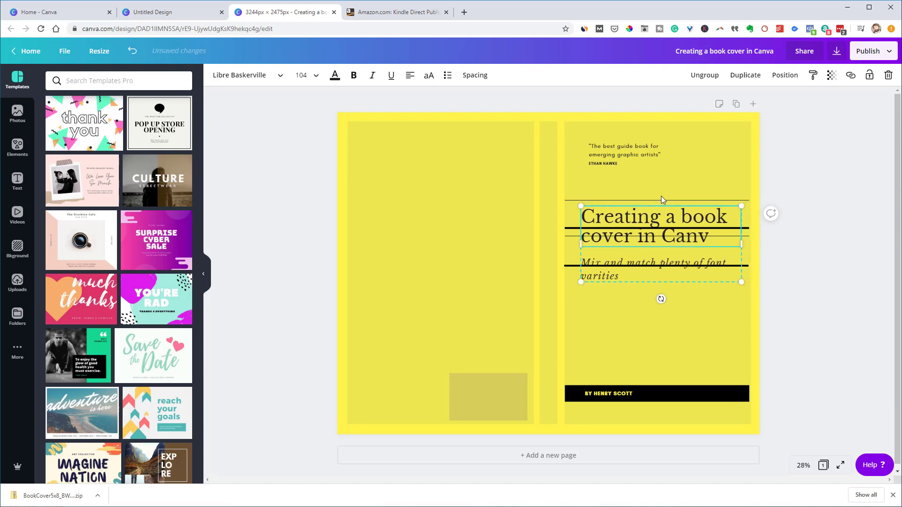
pyautogui.hotkey('shift', 'Down')
pyautogui.hotkey('shift', 'Down')
pyautogui.hotkey('shift', 'Down')
pyautogui.hotkey('shift', 'Down')
pyautogui.hotkey('shift', 'Left')
pyautogui.hotkey('shift', 'Left')
pyautogui.hotkey('shift', 'Left')
pyautogui.hotkey('shift', 'Left')
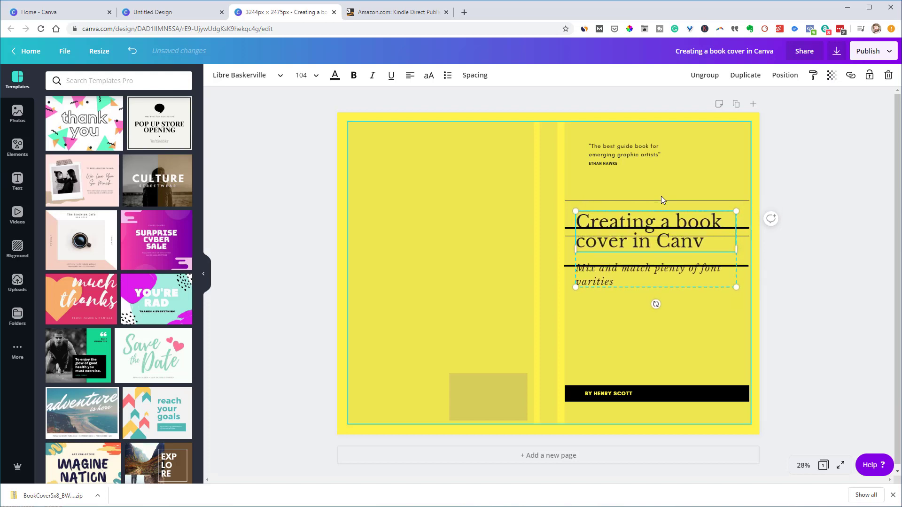
pyautogui.hotkey('shift', 'Left')
pyautogui.hotkey('shift', 'Left')
pyautogui.hotkey('shift', 'Left')
pyautogui.hotkey('shift', 'Right')
pyautogui.hotkey('shift', 'Right')
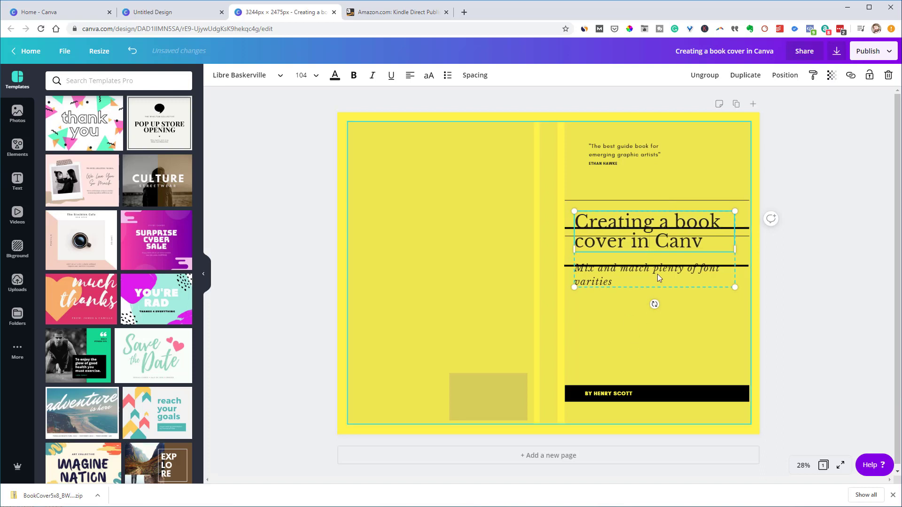
# Delete the title's second line, leaving just 'Creating a book'
pyautogui.doubleClick(674, 242)
pyautogui.moveTo(704, 243); pyautogui.dragTo(585, 248)
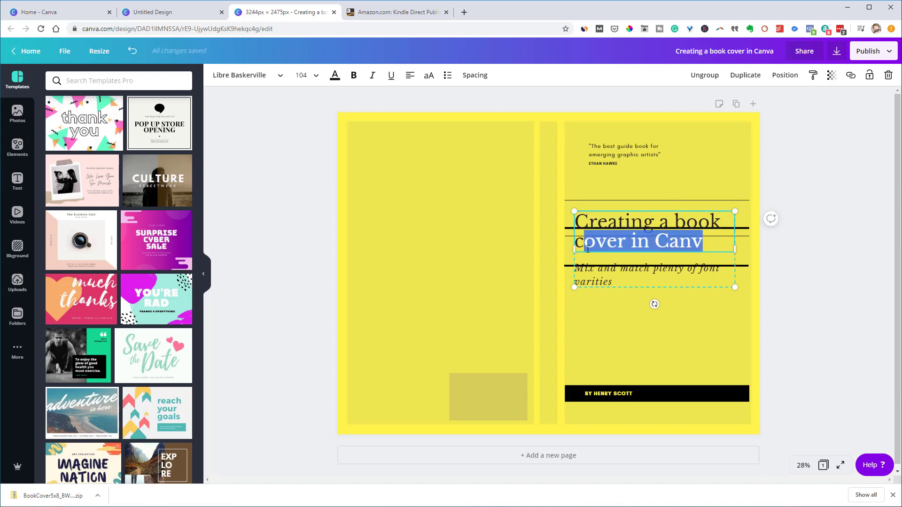
pyautogui.press('BackSpace')
pyautogui.press('BackSpace')
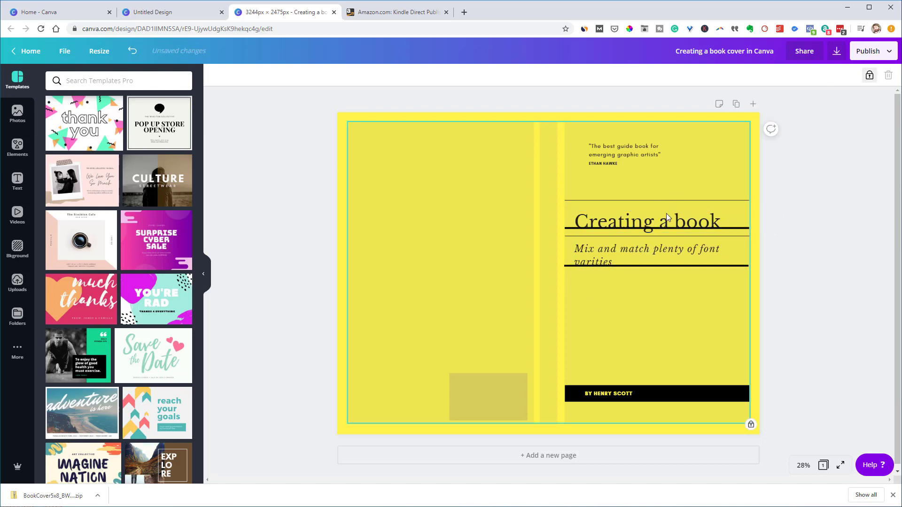
# Duplicate the title group below the original and ungroup both copies
pyautogui.moveTo(665, 225); pyautogui.dragTo(652, 301)
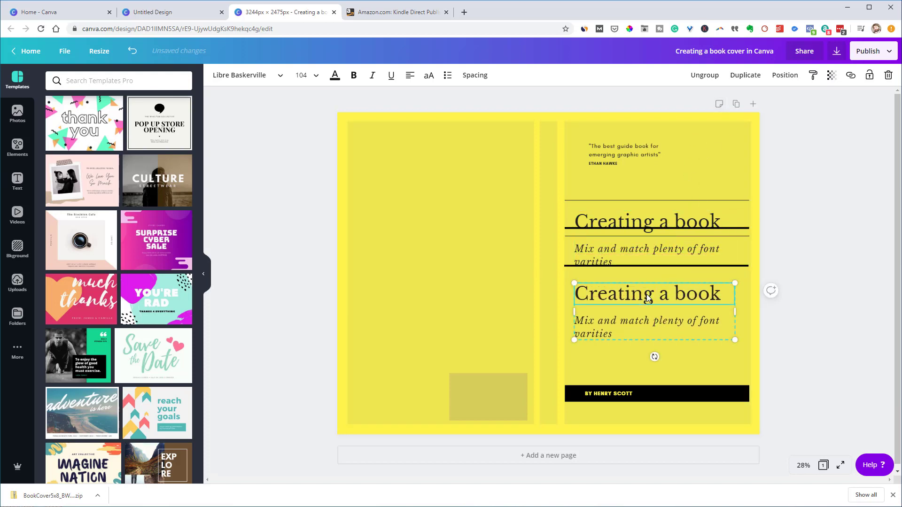
pyautogui.click(705, 76)
pyautogui.click(816, 260)
pyautogui.click(667, 266)
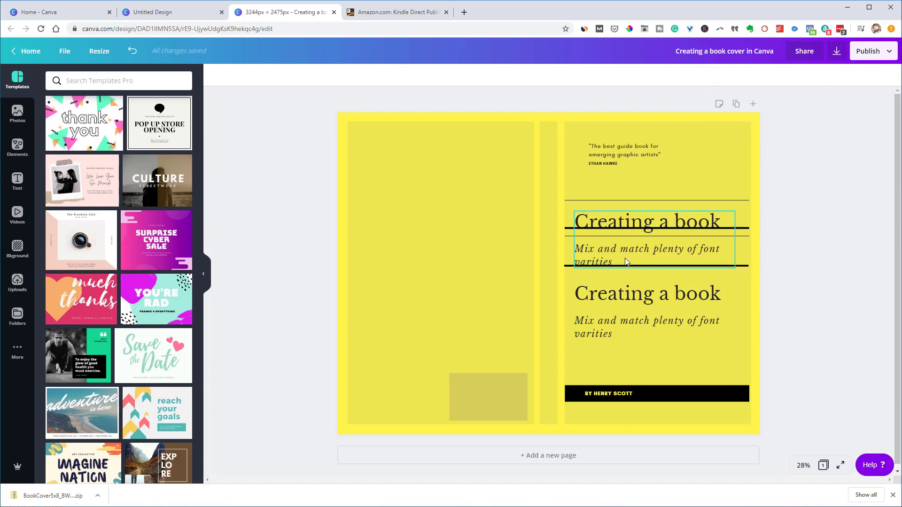
pyautogui.click(705, 75)
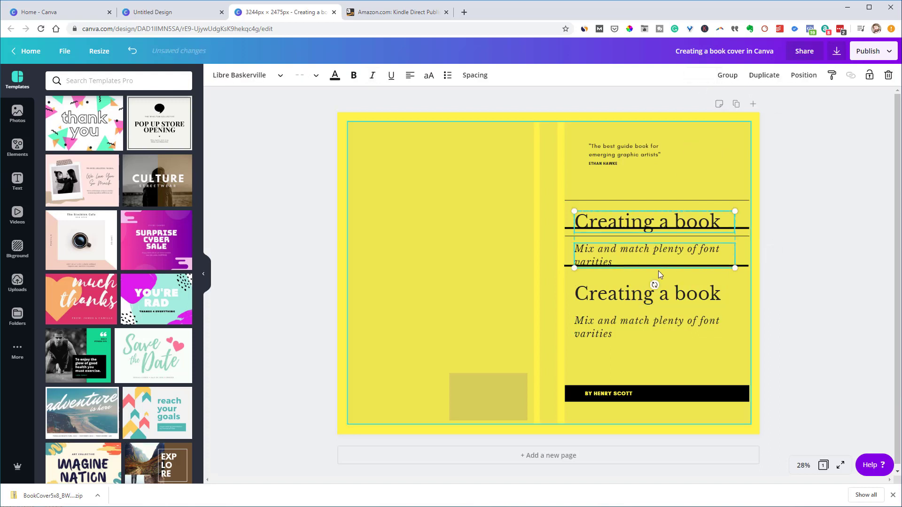
pyautogui.click(815, 242)
# Move the italic subtitle onto the back cover and delete the duplicate subtitle
pyautogui.moveTo(639, 251); pyautogui.dragTo(434, 275)
pyautogui.click(603, 308)
pyautogui.click(606, 319)
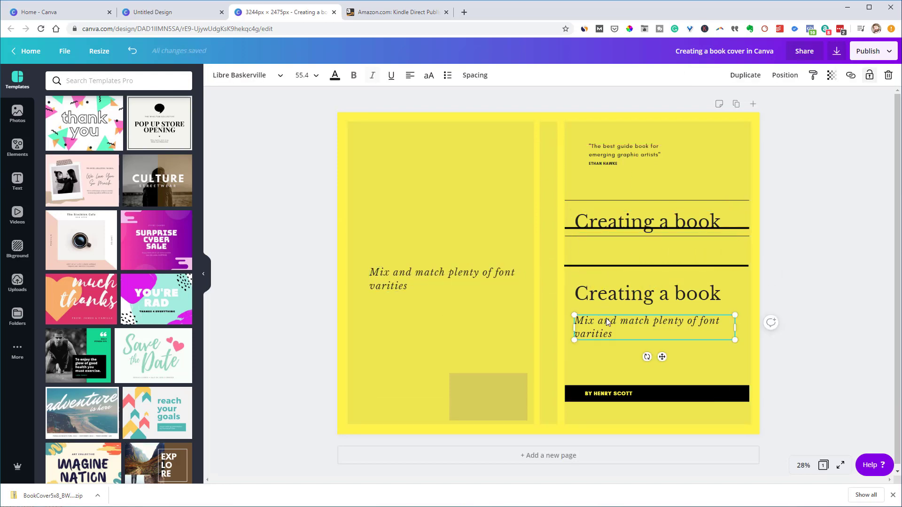
pyautogui.press('Delete')
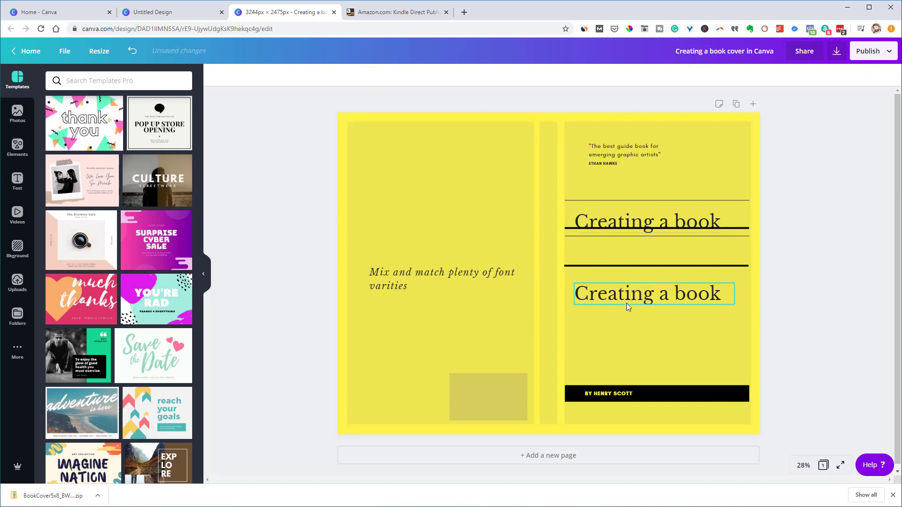
# Position the copied title under the first and retype it as 'cover in Canva'
pyautogui.click(626, 297)
pyautogui.moveTo(625, 297); pyautogui.dragTo(625, 263)
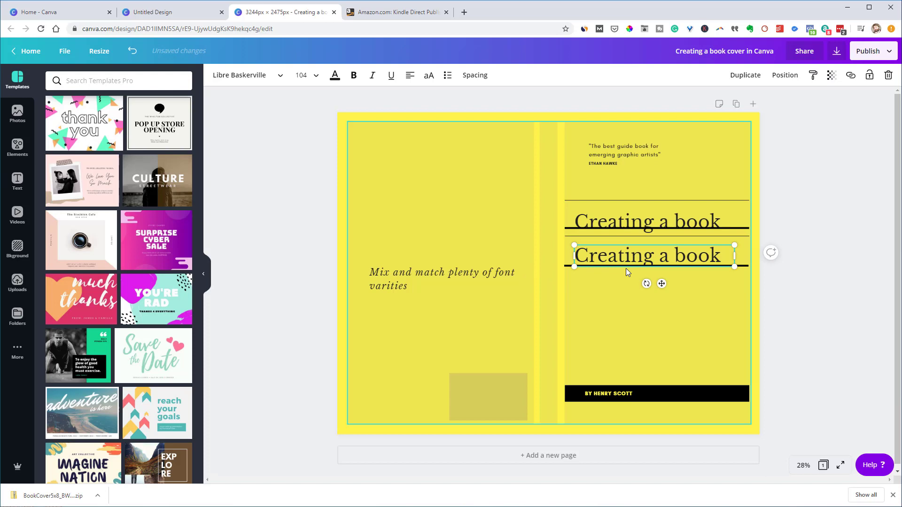
pyautogui.hotkey('shift', 'Down')
pyautogui.hotkey('shift', 'Down')
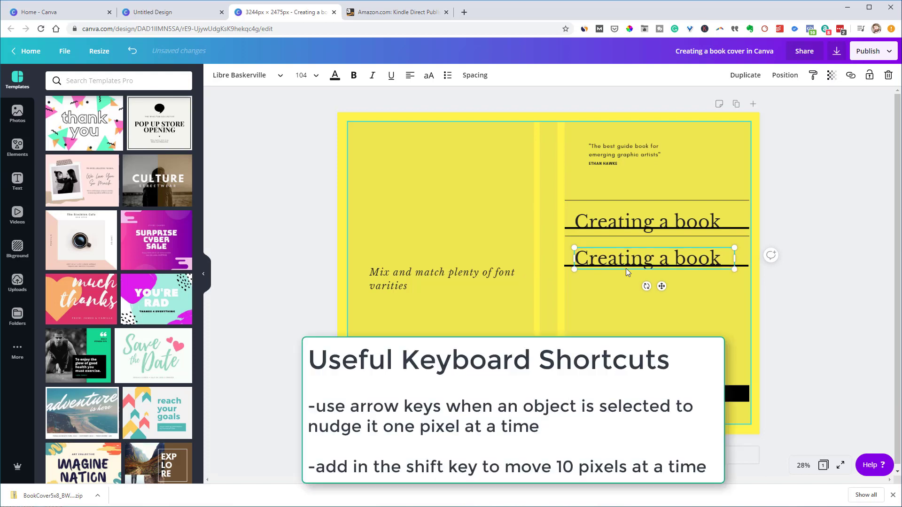
pyautogui.hotkey('shift', 'Up')
pyautogui.hotkey('shift', 'Down')
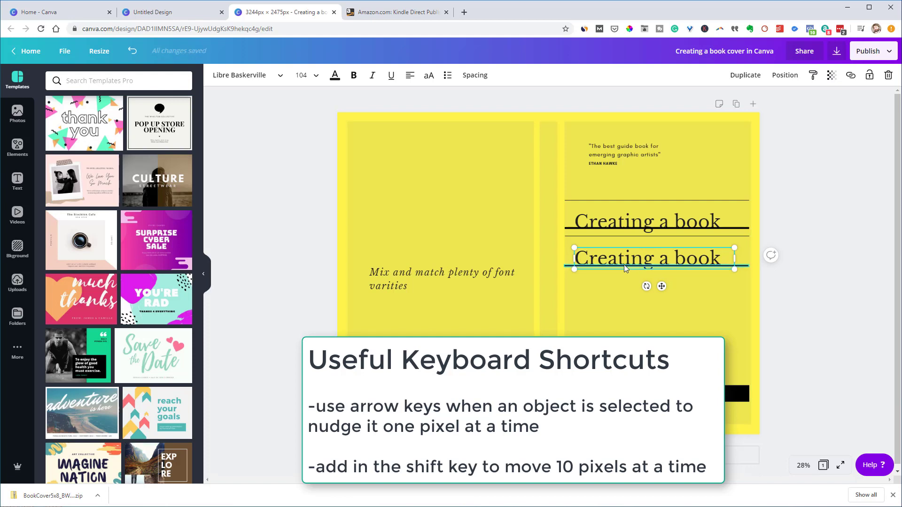
pyautogui.hotkey('shift', 'Up')
pyautogui.hotkey('shift', 'Down')
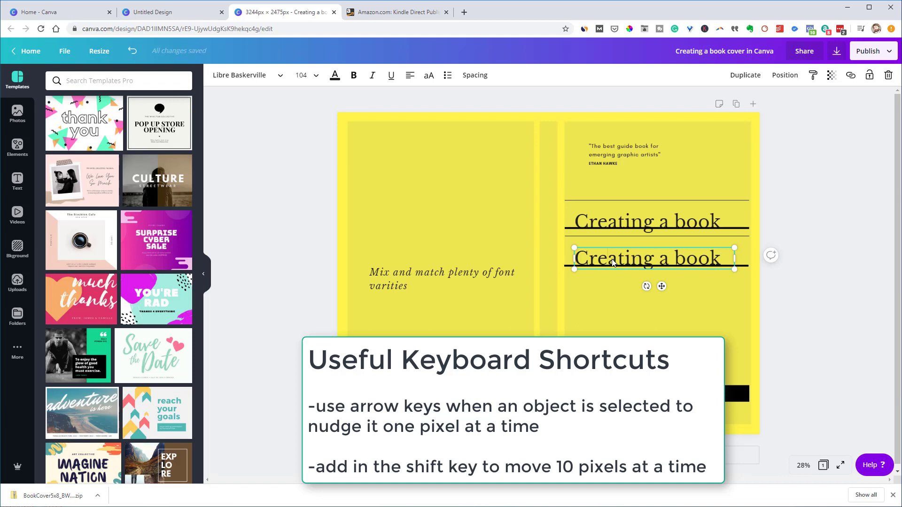
pyautogui.hotkey('ctrl', 'a')
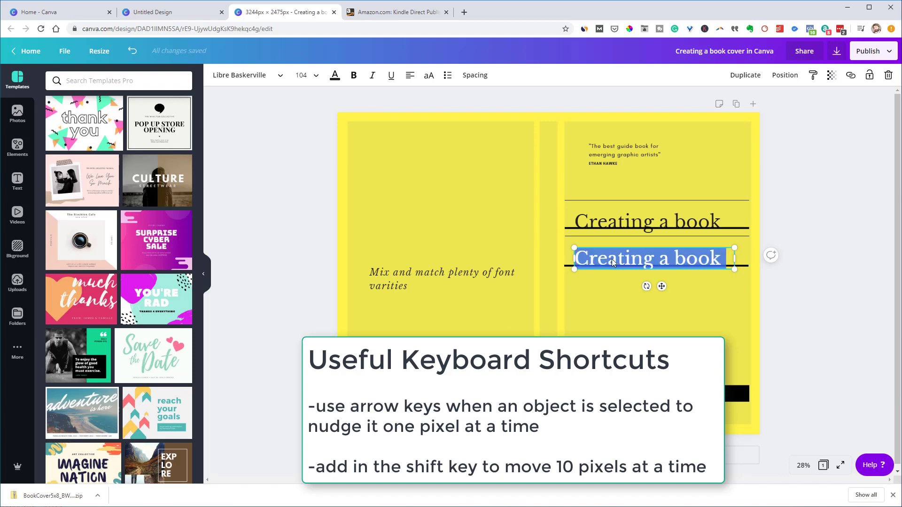
pyautogui.write('cov')
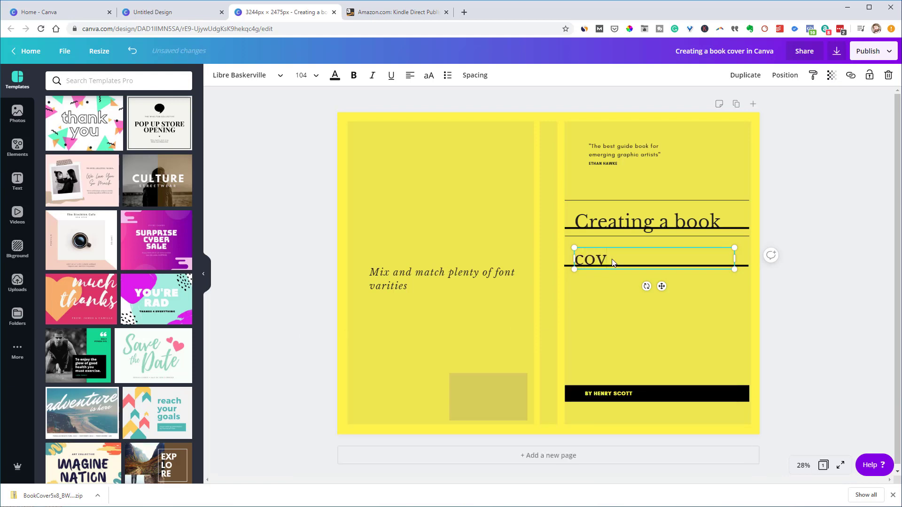
pyautogui.write('er in Canva')
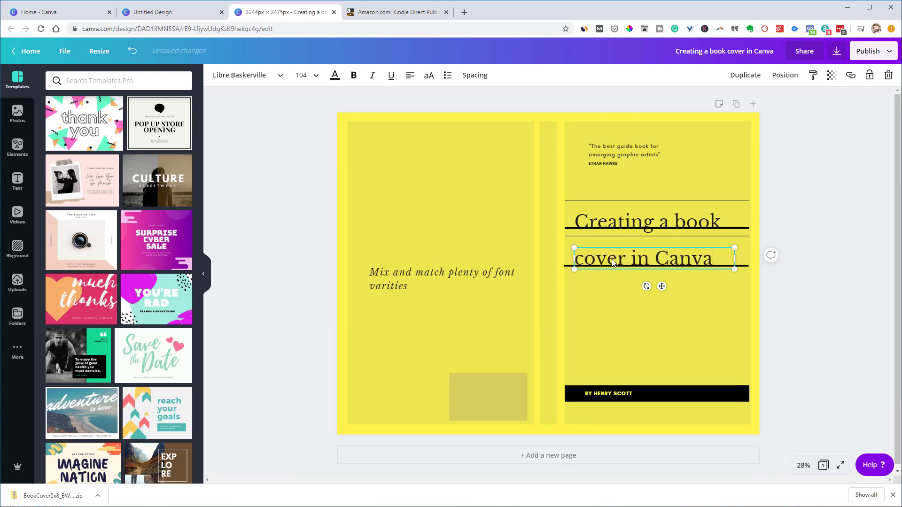
# Bring the subtitle back under the front title and retype it as 'Follow the super easy steps'
pyautogui.click(659, 296)
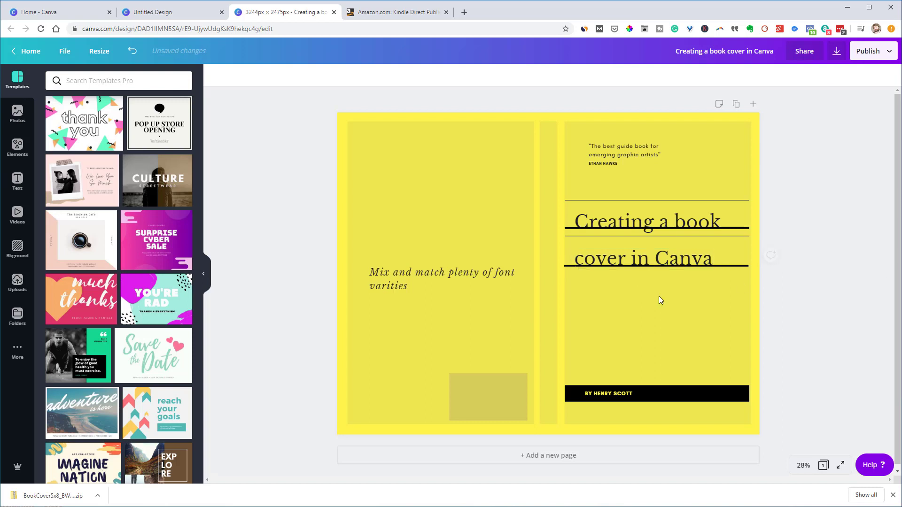
pyautogui.click(419, 281)
pyautogui.moveTo(412, 274); pyautogui.dragTo(617, 309)
pyautogui.doubleClick(612, 320)
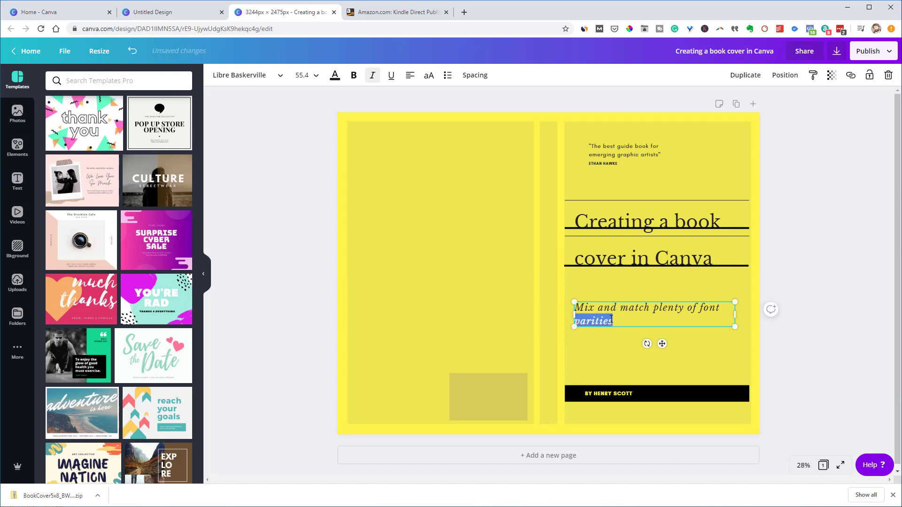
pyautogui.tripleClick(611, 321)
pyautogui.write('Fo')
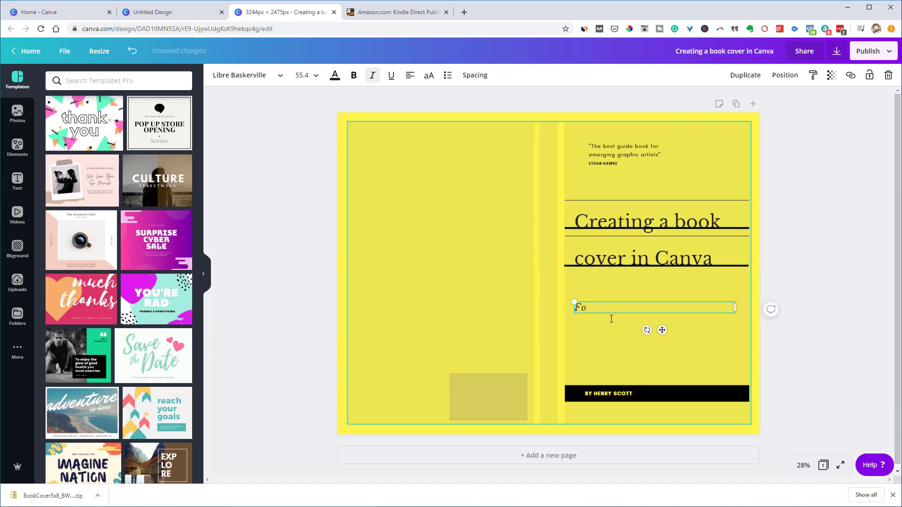
pyautogui.write('llow the super easy steps')
# Replace the name in the black byline bar with the new author's name
pyautogui.click(624, 397)
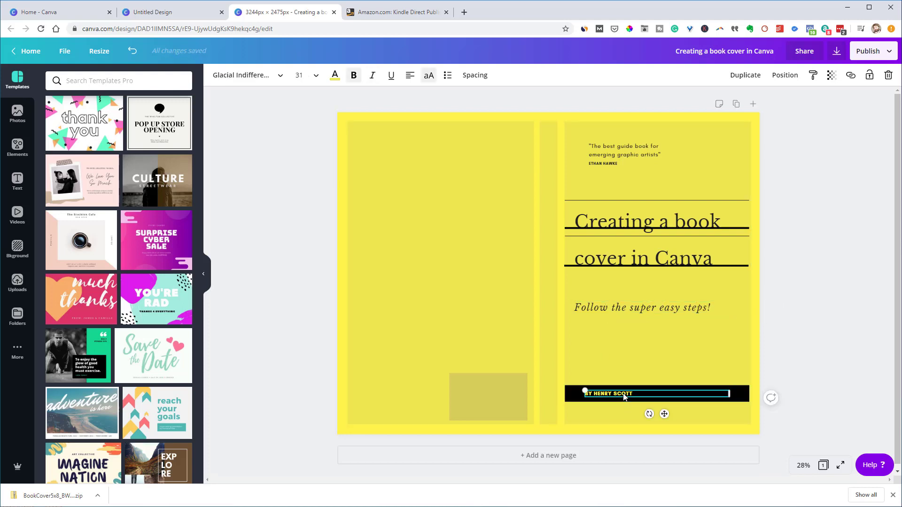
pyautogui.moveTo(633, 394); pyautogui.dragTo(593, 394)
pyautogui.click(784, 389)
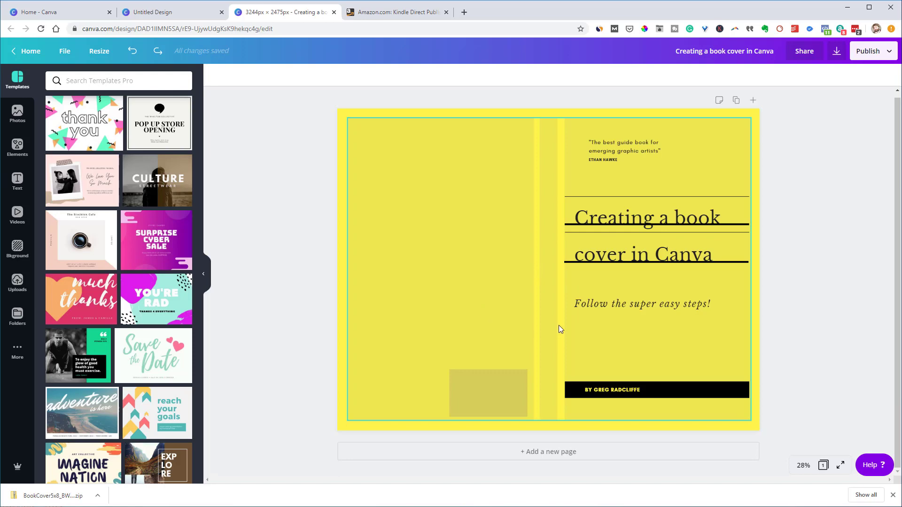
# Delete the quote text and the small name text above the front title
pyautogui.click(651, 145)
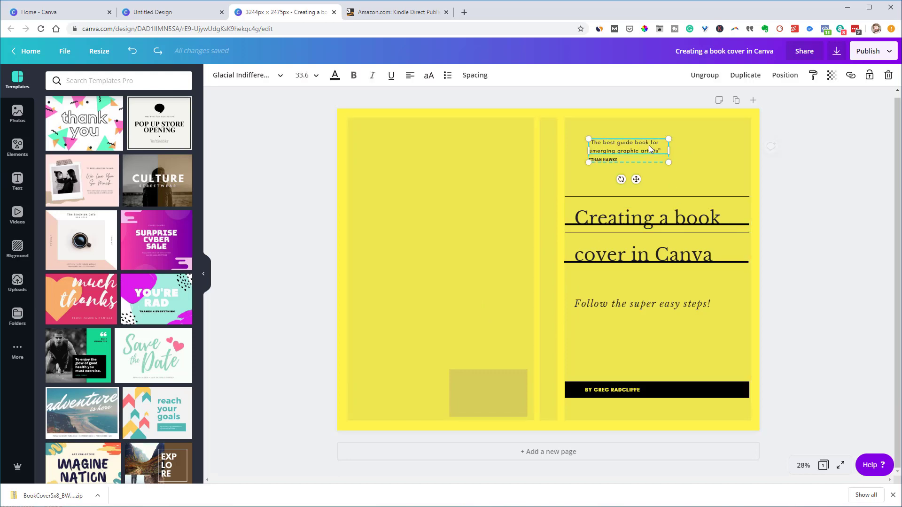
pyautogui.press('Delete')
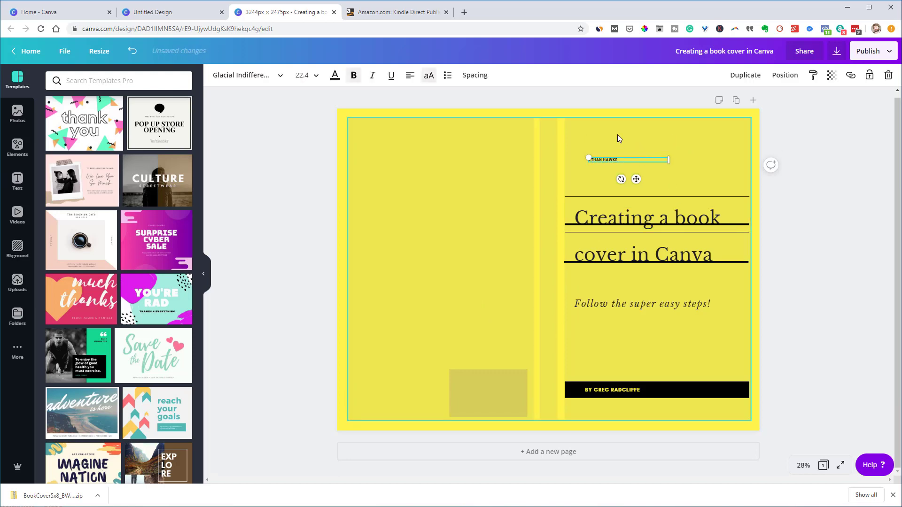
pyautogui.click(619, 157)
pyautogui.click(619, 159)
pyautogui.press('Delete')
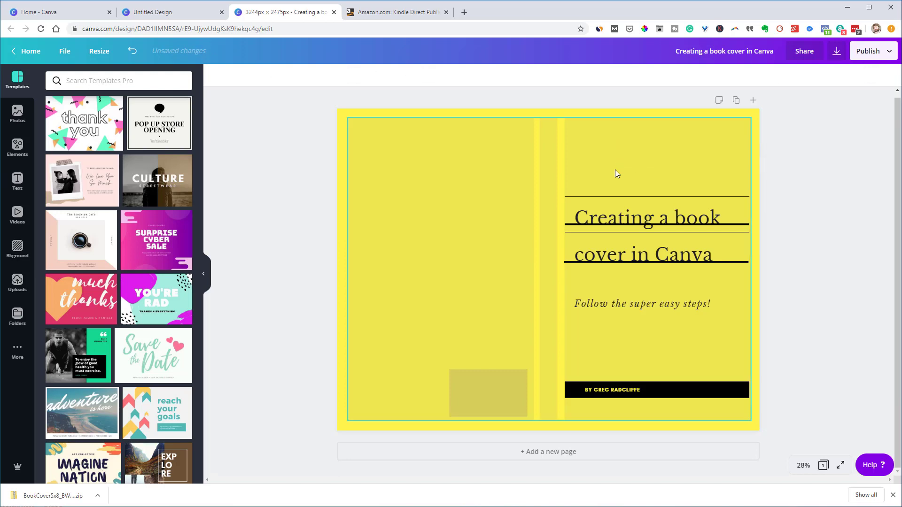
pyautogui.click(619, 162)
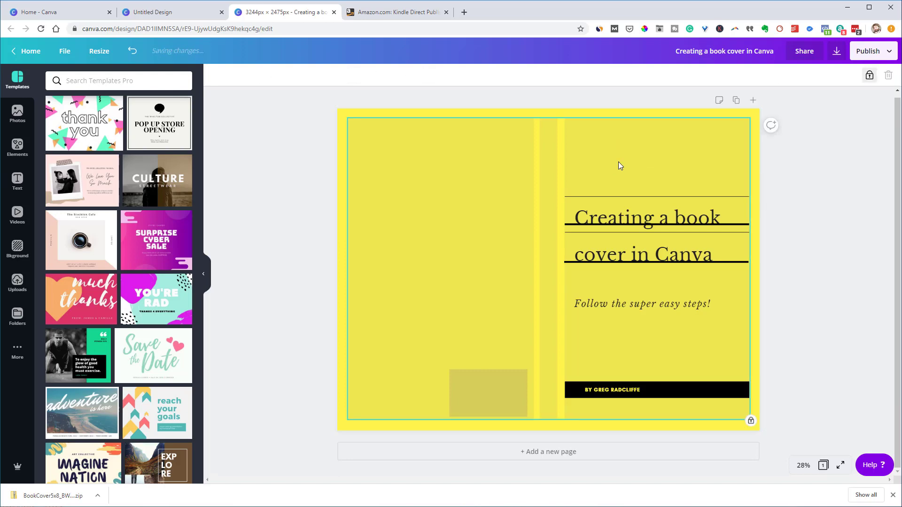
# Copy the two-line title and its rule lines onto the back cover's left panel
pyautogui.moveTo(626, 174); pyautogui.dragTo(671, 283)
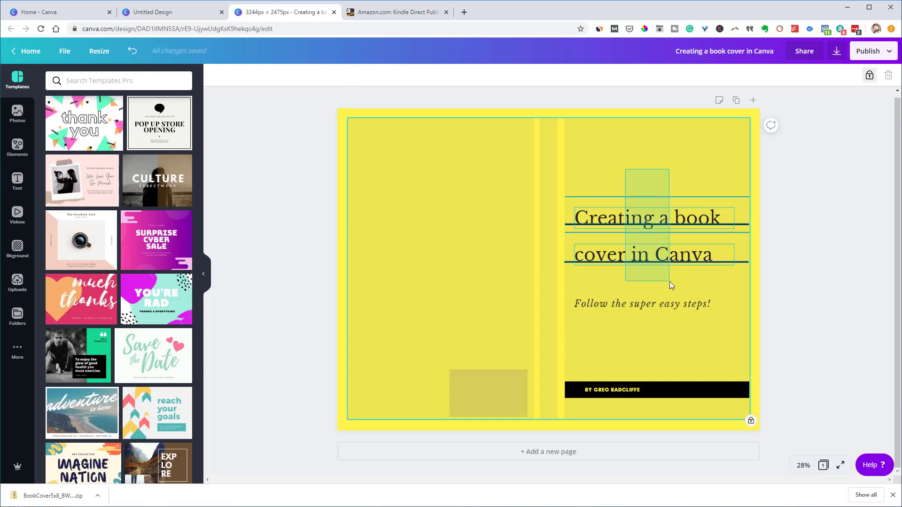
pyautogui.click(643, 231)
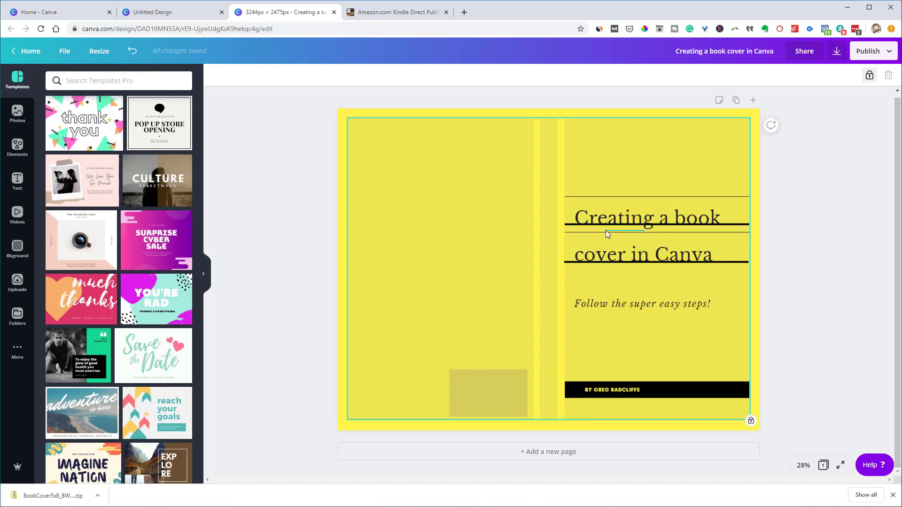
pyautogui.moveTo(627, 165); pyautogui.dragTo(653, 255)
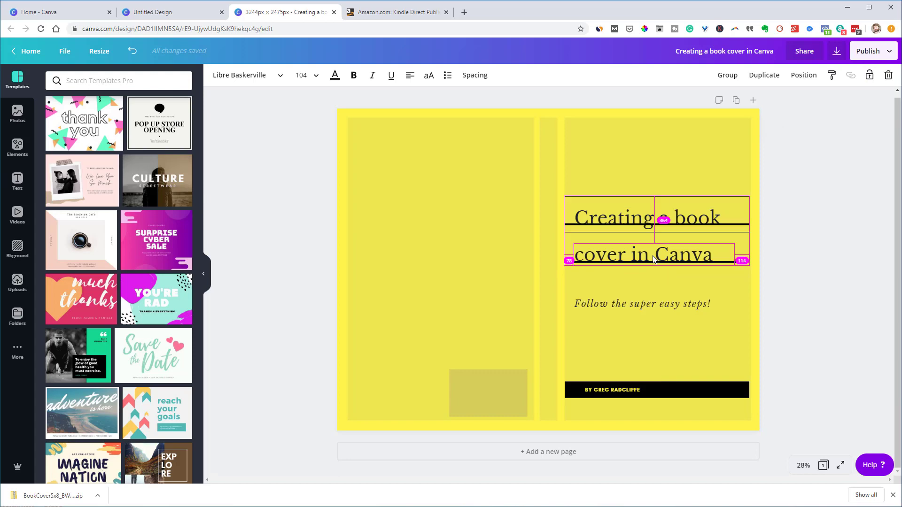
pyautogui.moveTo(631, 170)
pyautogui.mouseDown()
pyautogui.moveTo(667, 292)
pyautogui.moveTo(668, 261)
pyautogui.moveTo(451, 259)
pyautogui.mouseUp()
pyautogui.click(443, 298)
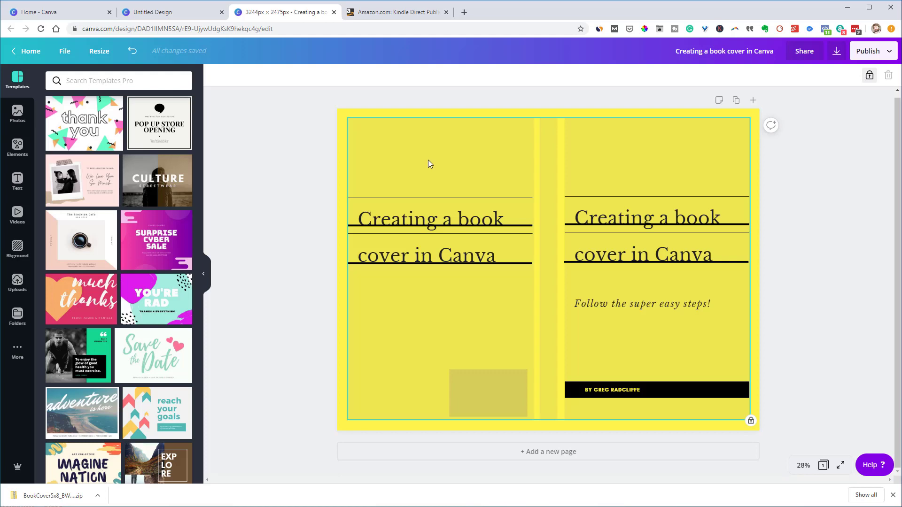
pyautogui.hotkey('ctrl', 'v')
# Colour the new rectangle red and stretch it over the back cover, top to bottom, up to the spine
pyautogui.click(216, 75)
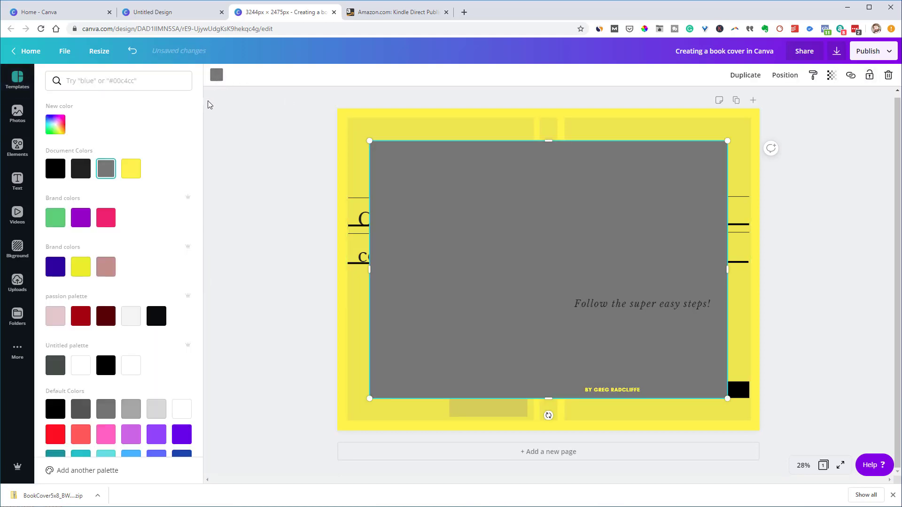
pyautogui.click(56, 434)
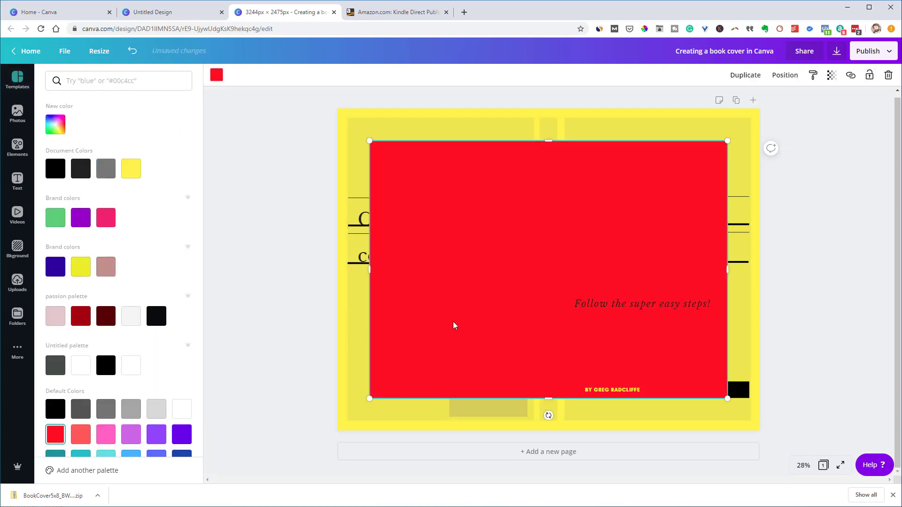
pyautogui.moveTo(615, 218); pyautogui.dragTo(582, 213)
pyautogui.moveTo(516, 140); pyautogui.dragTo(517, 109)
pyautogui.moveTo(516, 398); pyautogui.dragTo(508, 429)
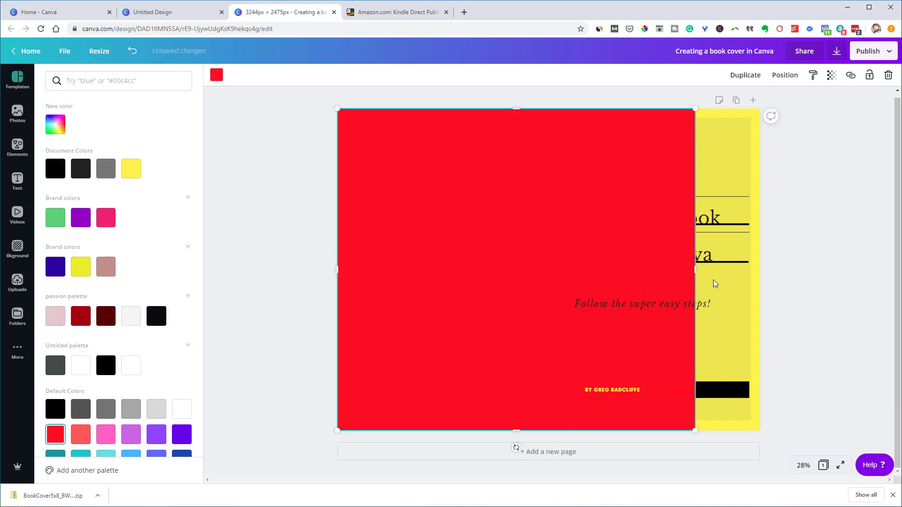
pyautogui.moveTo(680, 276); pyautogui.dragTo(535, 287)
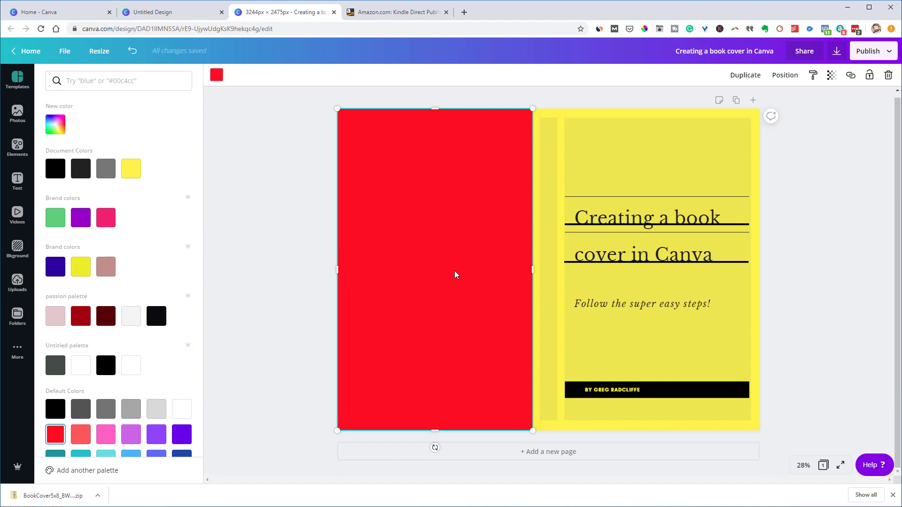
# Send the red panel back twice with Ctrl+[ so the title shows, then lock it
pyautogui.click(785, 78)
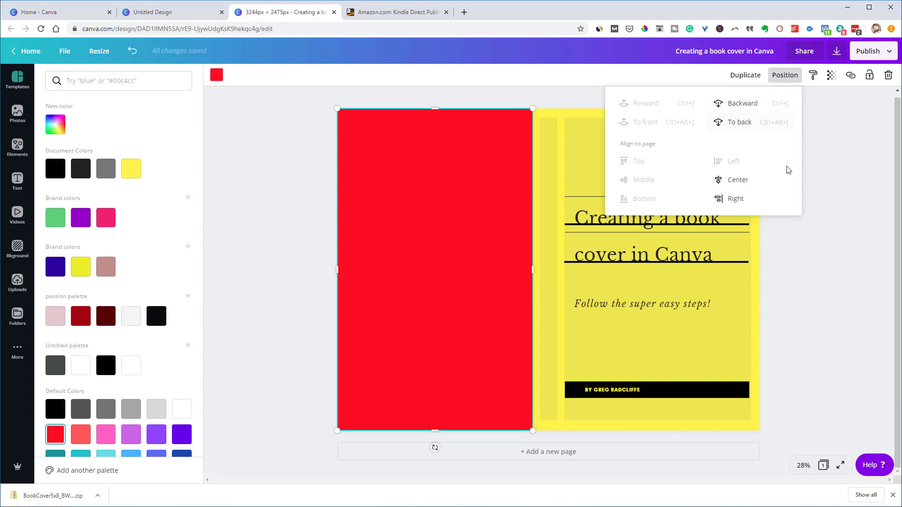
pyautogui.click(496, 242)
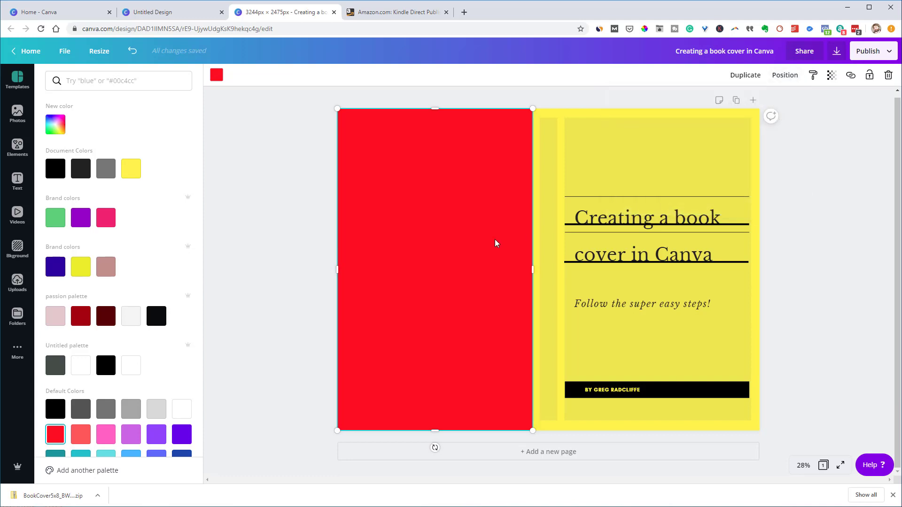
pyautogui.hotkey('ctrl', '[')
pyautogui.hotkey('ctrl', '[')
pyautogui.hotkey('ctrl', '[')
pyautogui.hotkey('ctrl', '[')
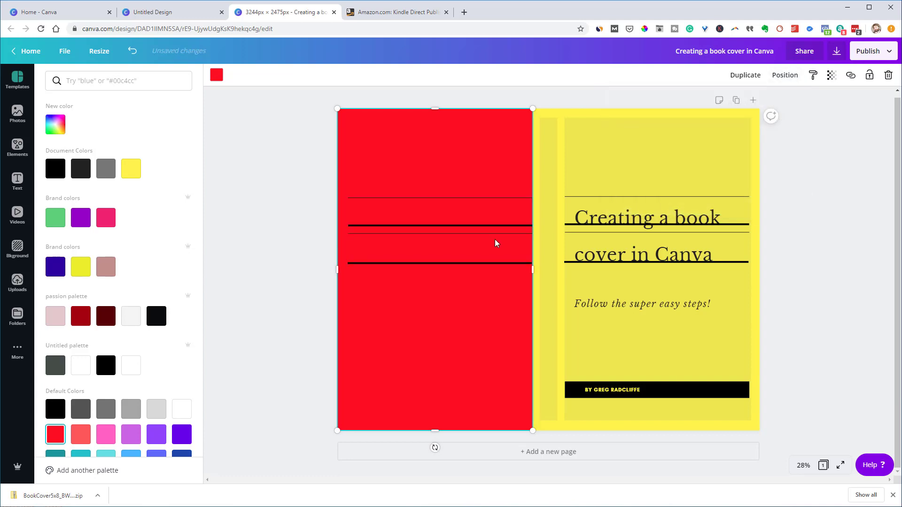
pyautogui.hotkey('ctrl', '[')
pyautogui.hotkey('ctrl', '[')
pyautogui.hotkey('ctrl', '[')
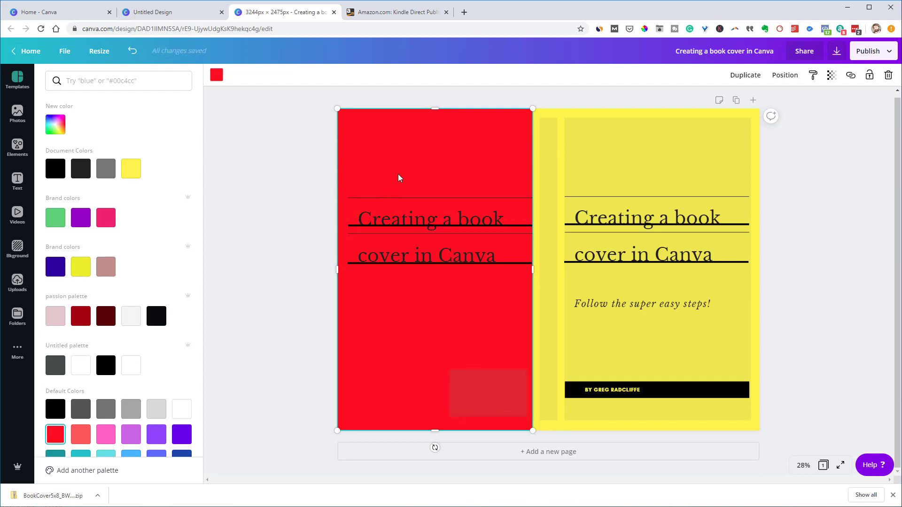
pyautogui.moveTo(397, 175); pyautogui.dragTo(412, 212)
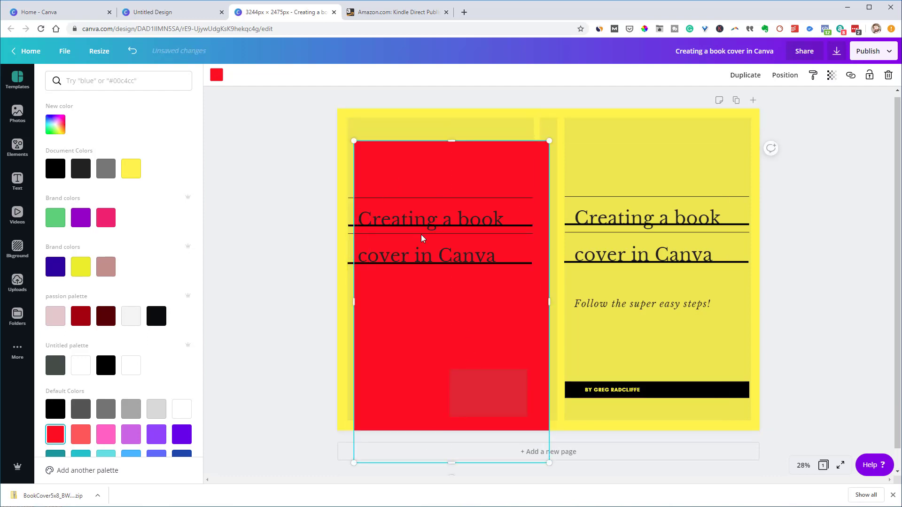
pyautogui.hotkey('ctrl', 'z')
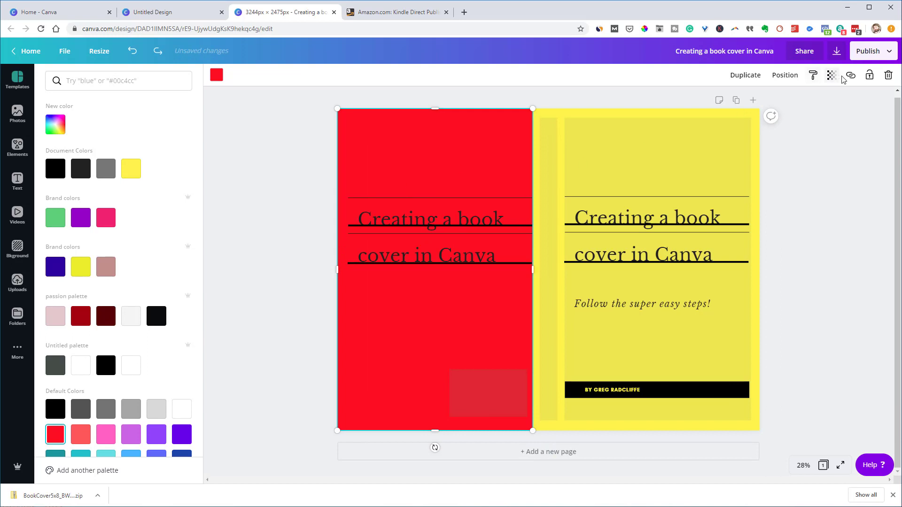
pyautogui.click(870, 75)
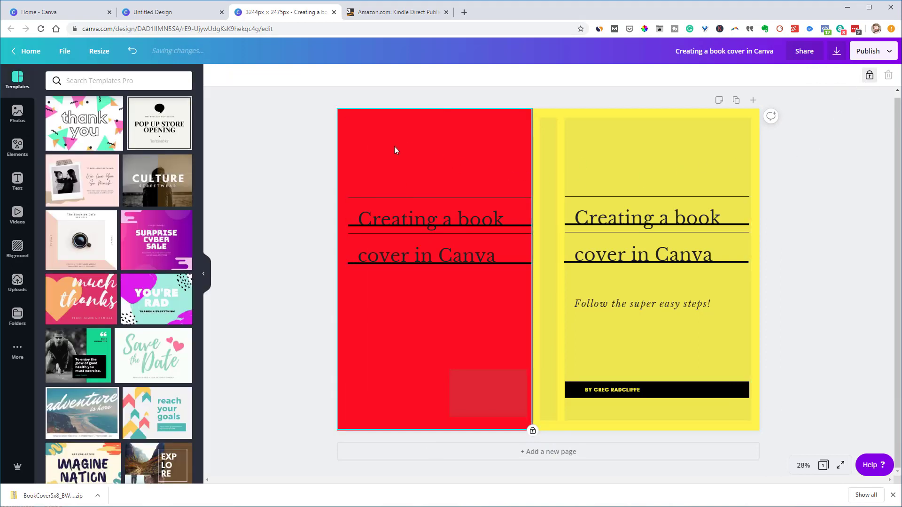
pyautogui.moveTo(395, 149); pyautogui.dragTo(459, 302)
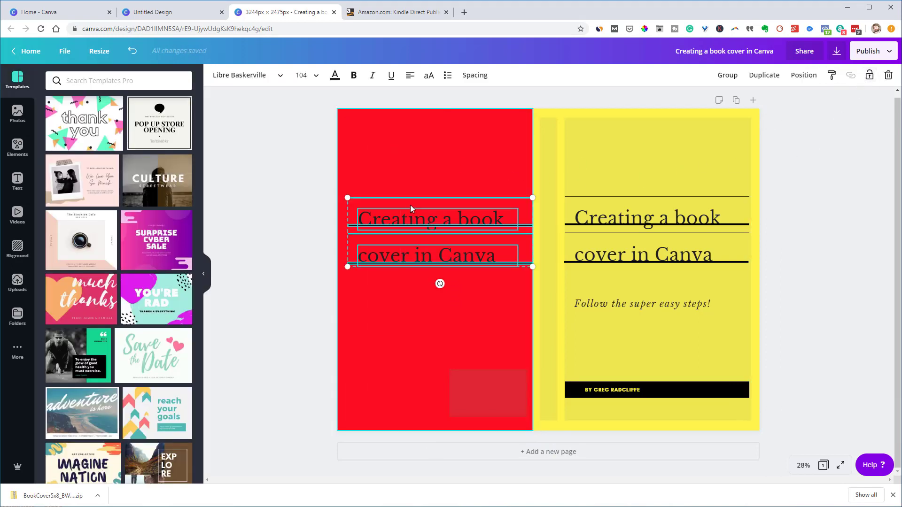
# Make the back-cover title text white
pyautogui.click(336, 76)
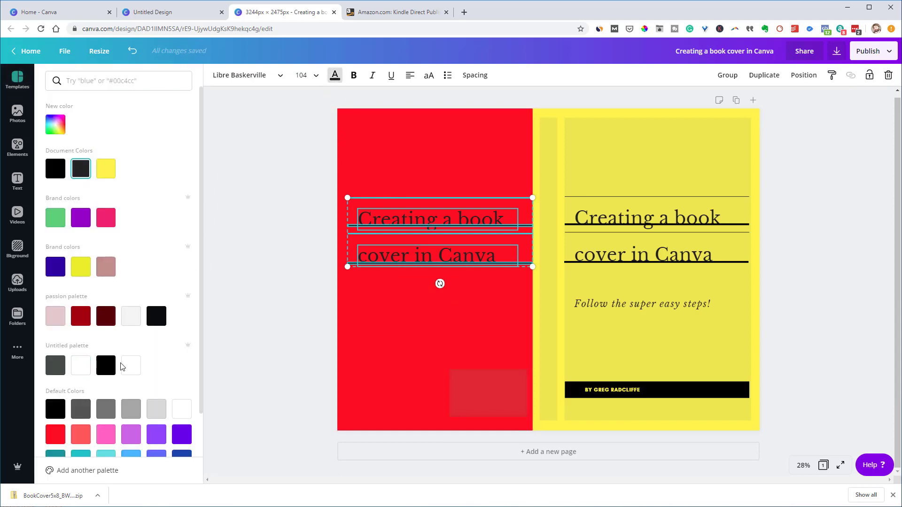
pyautogui.click(175, 413)
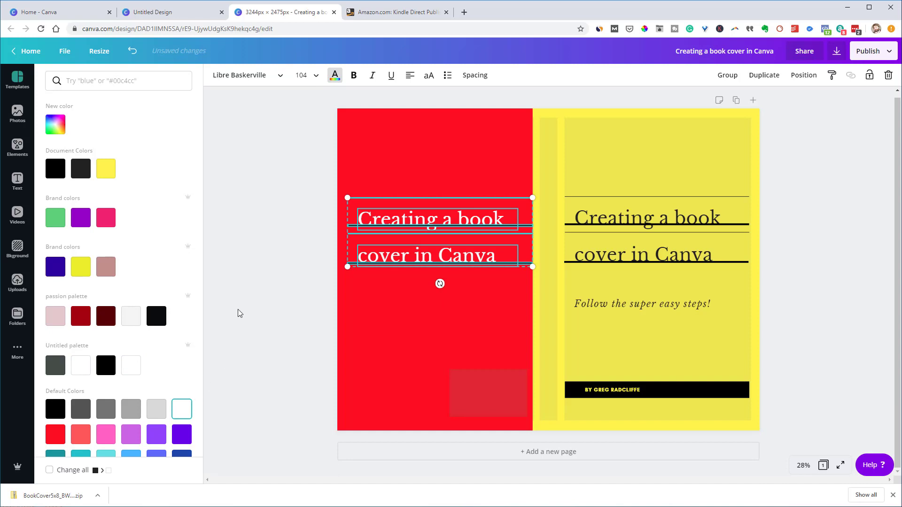
pyautogui.click(237, 309)
pyautogui.click(326, 228)
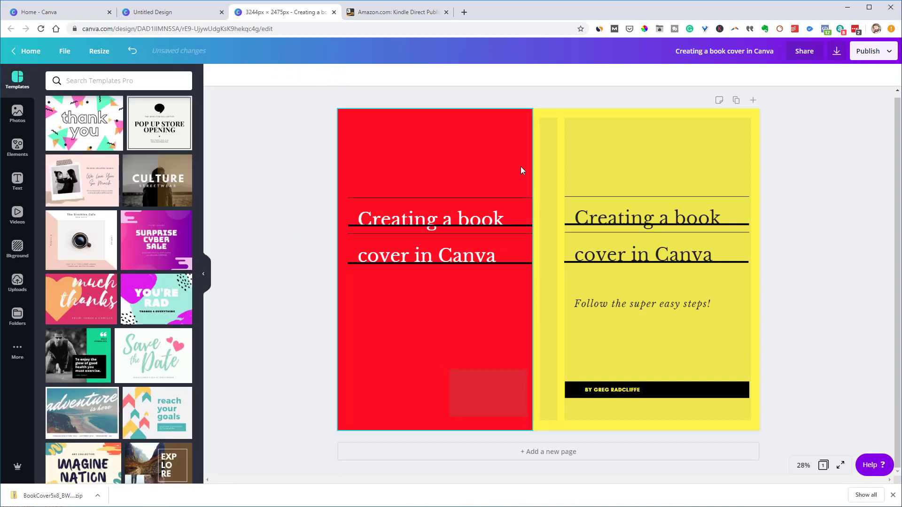
pyautogui.moveTo(521, 278); pyautogui.dragTo(308, 156)
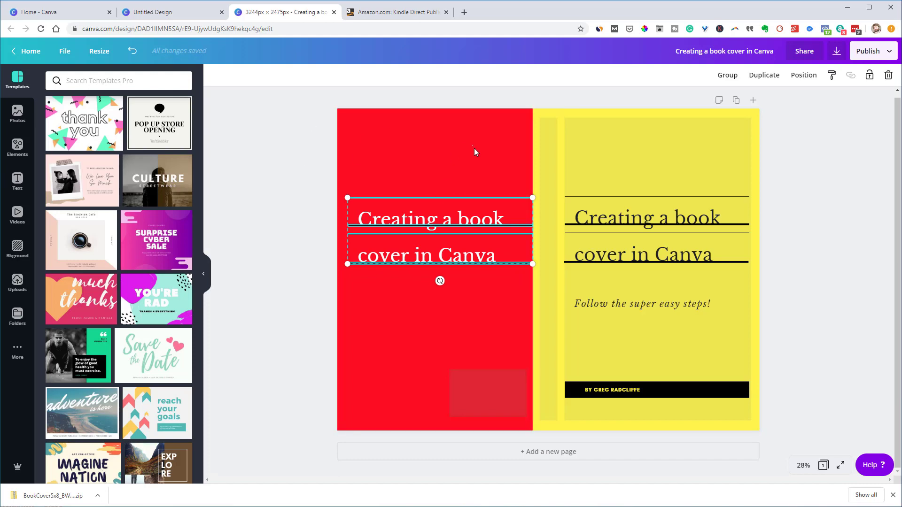
# Turn the line above the title and the line under 'Creating a book' white
pyautogui.click(509, 198)
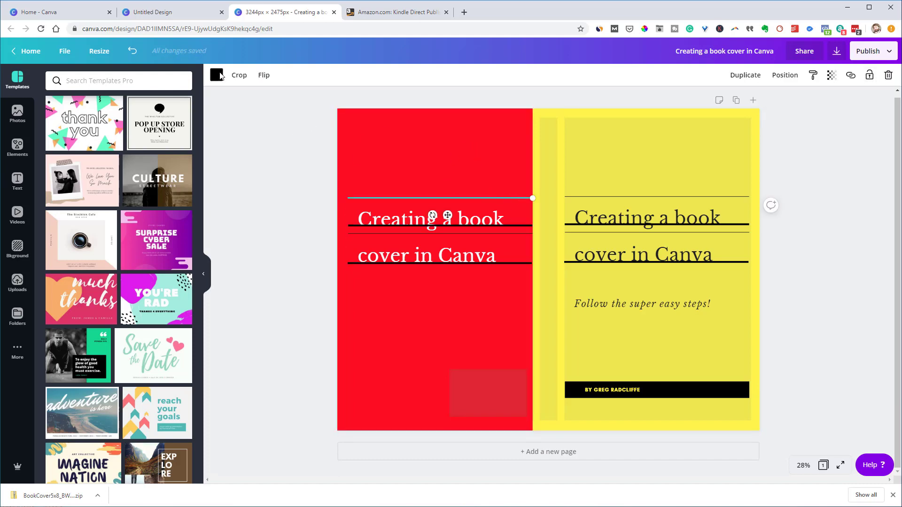
pyautogui.click(216, 75)
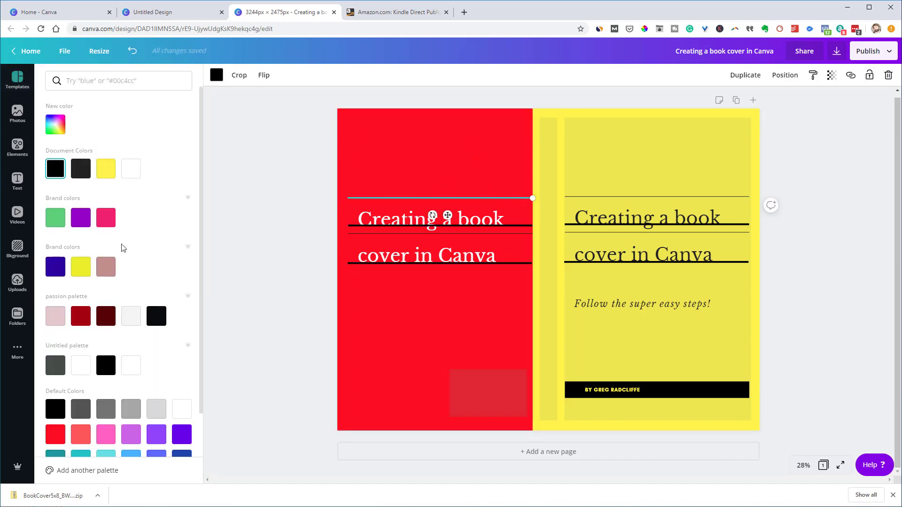
pyautogui.click(180, 408)
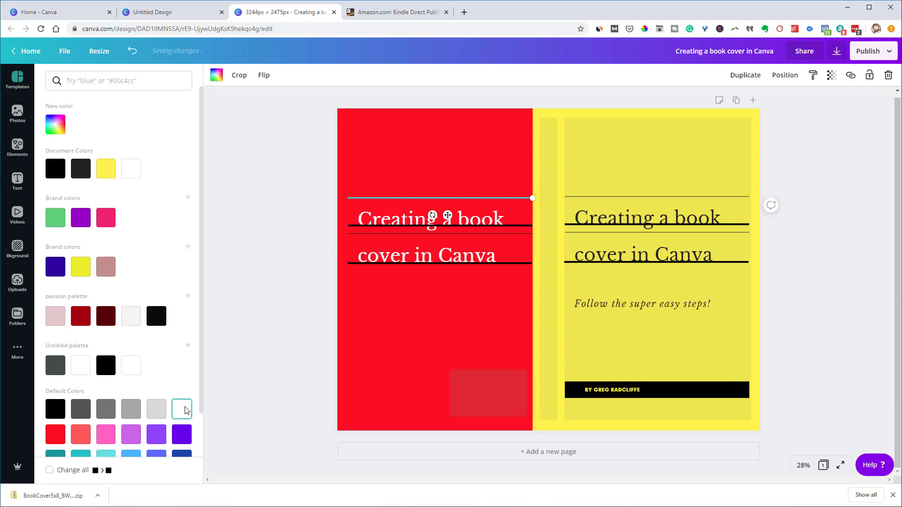
pyautogui.scroll(-1, 160, 394)
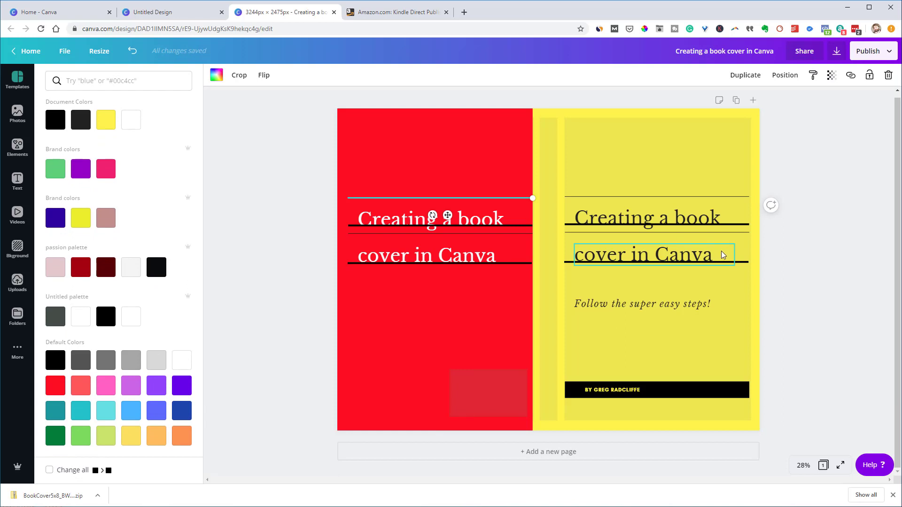
pyautogui.click(507, 287)
pyautogui.click(518, 227)
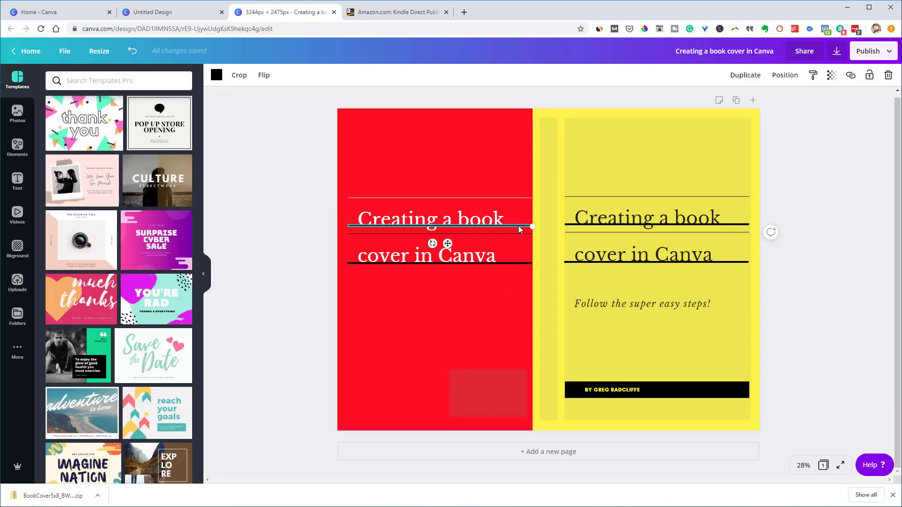
pyautogui.click(216, 75)
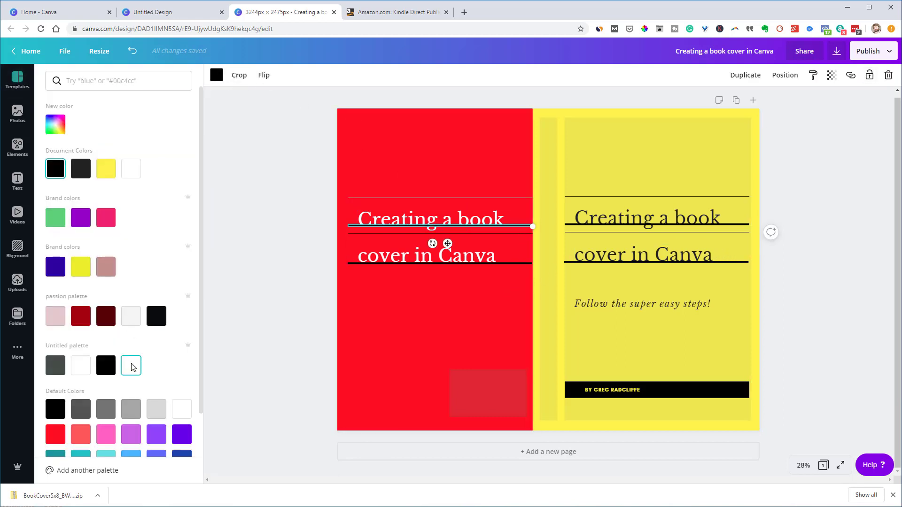
pyautogui.click(132, 366)
pyautogui.click(518, 233)
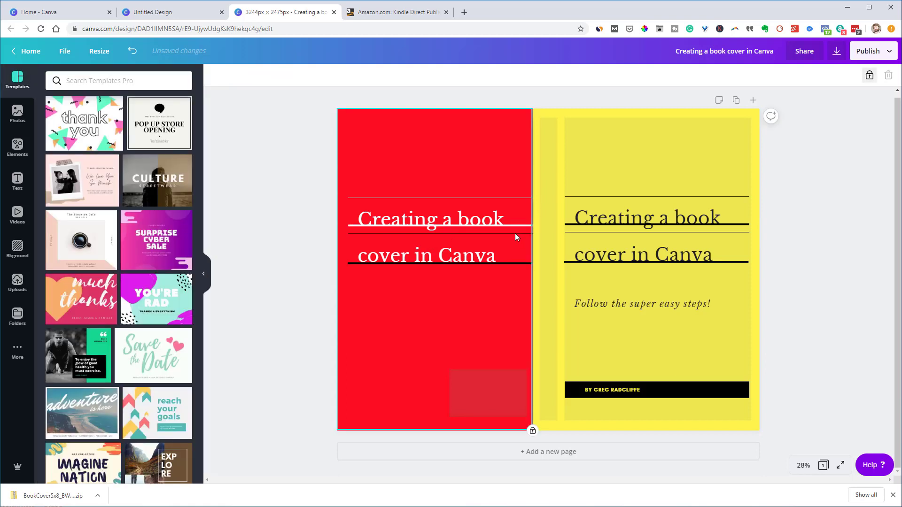
# Turn the line under 'cover in Canva' and the thin middle line white
pyautogui.click(519, 263)
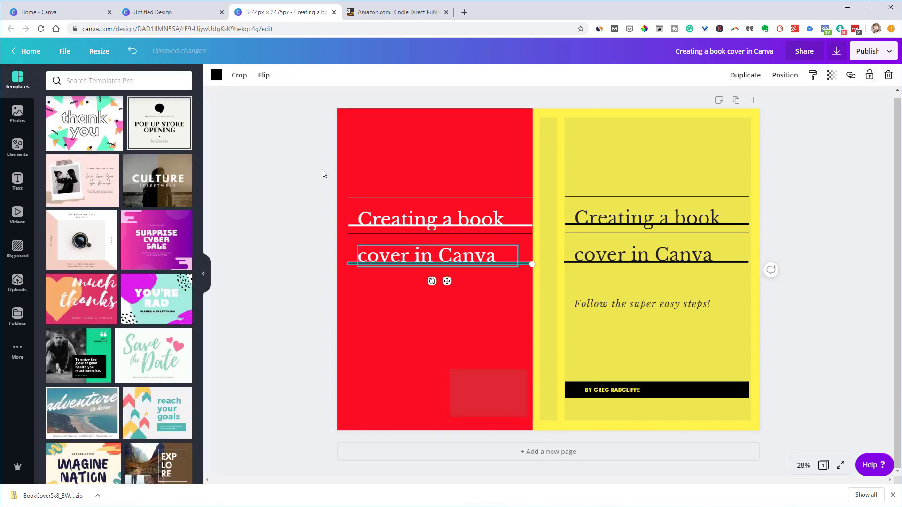
pyautogui.click(216, 74)
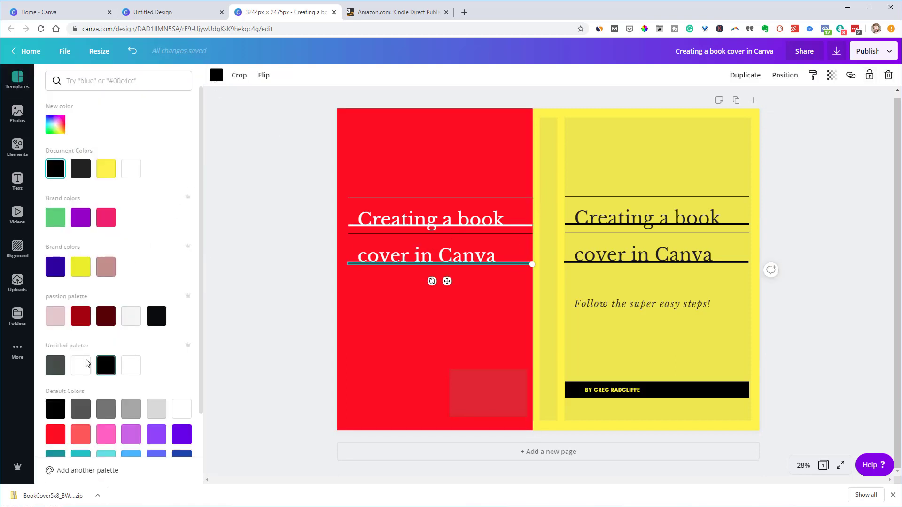
pyautogui.click(181, 408)
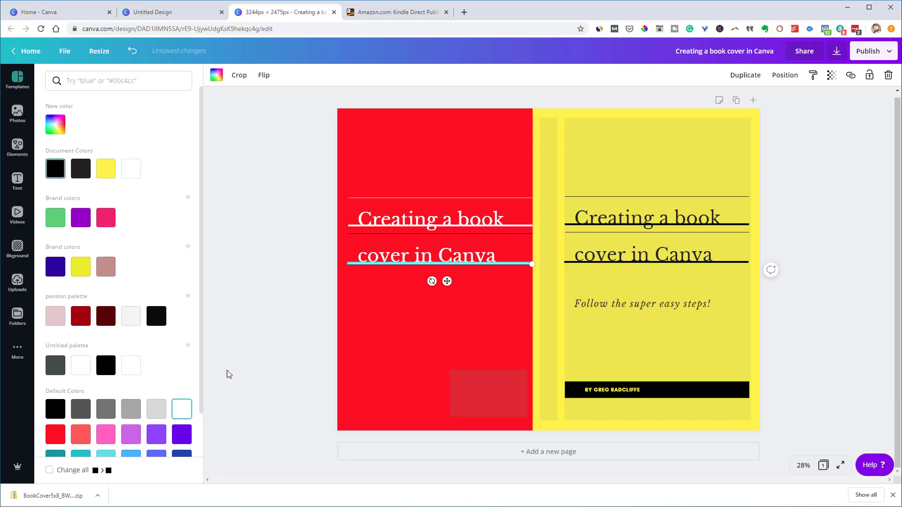
pyautogui.click(511, 232)
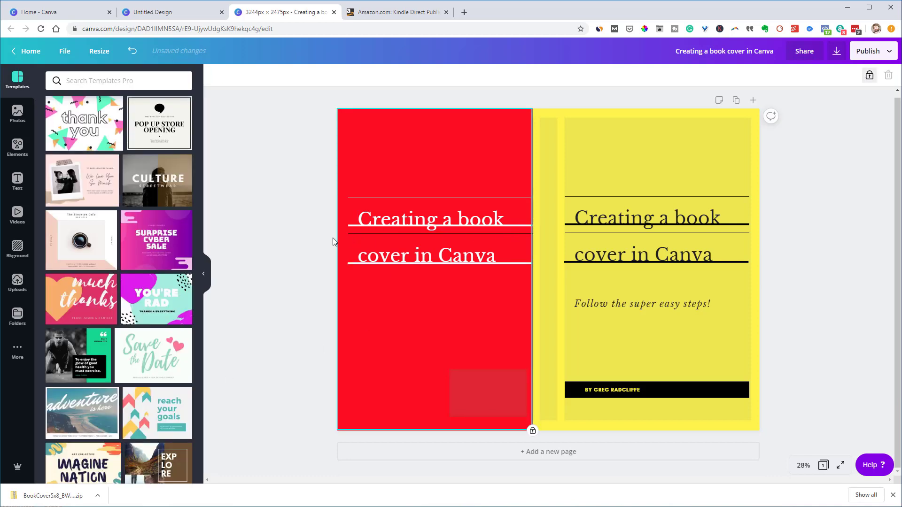
pyautogui.click(348, 233)
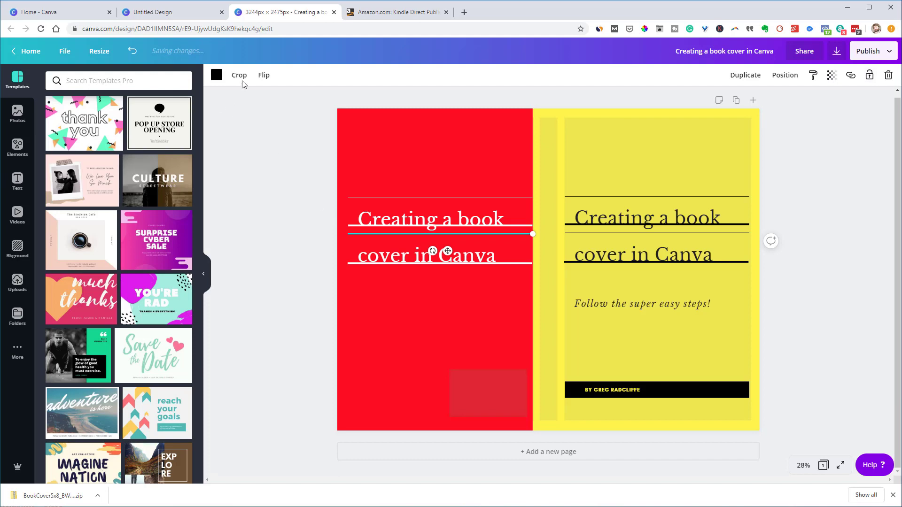
pyautogui.click(217, 74)
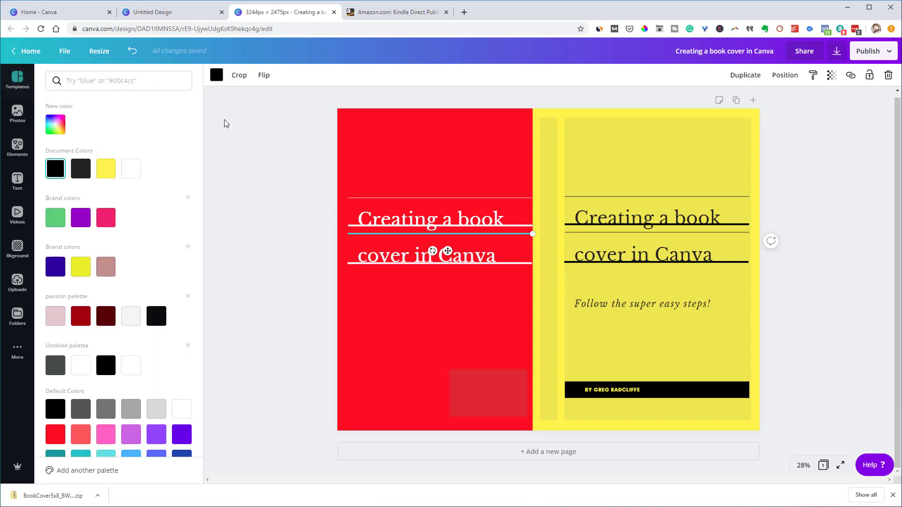
pyautogui.click(138, 369)
pyautogui.click(225, 295)
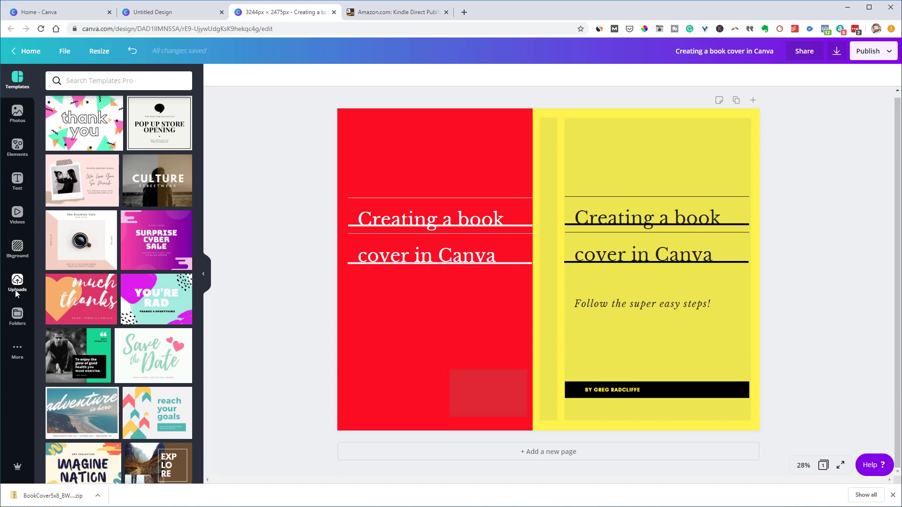
# Add the man-with-camera photo from the Brand Assets Photos folder to the design
pyautogui.click(17, 315)
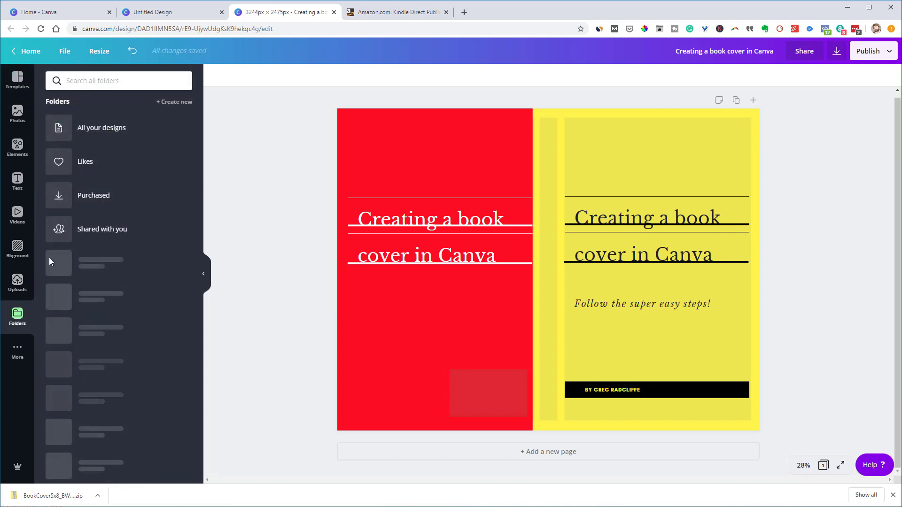
pyautogui.scroll(-4, 97, 259)
pyautogui.click(101, 175)
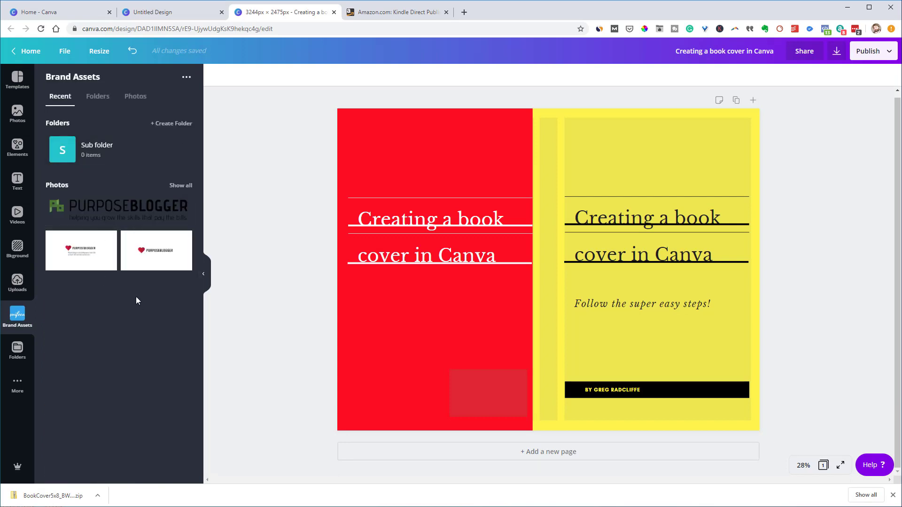
pyautogui.click(178, 186)
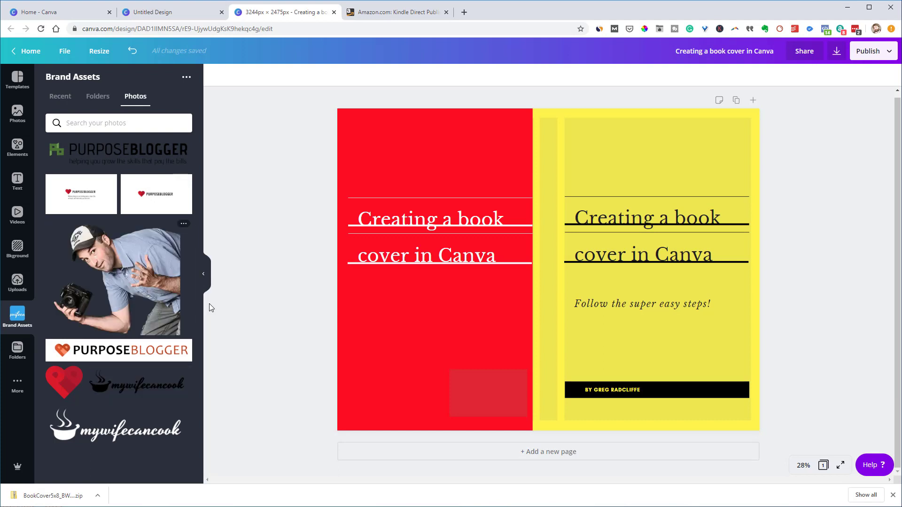
pyautogui.moveTo(209, 308); pyautogui.dragTo(332, 236)
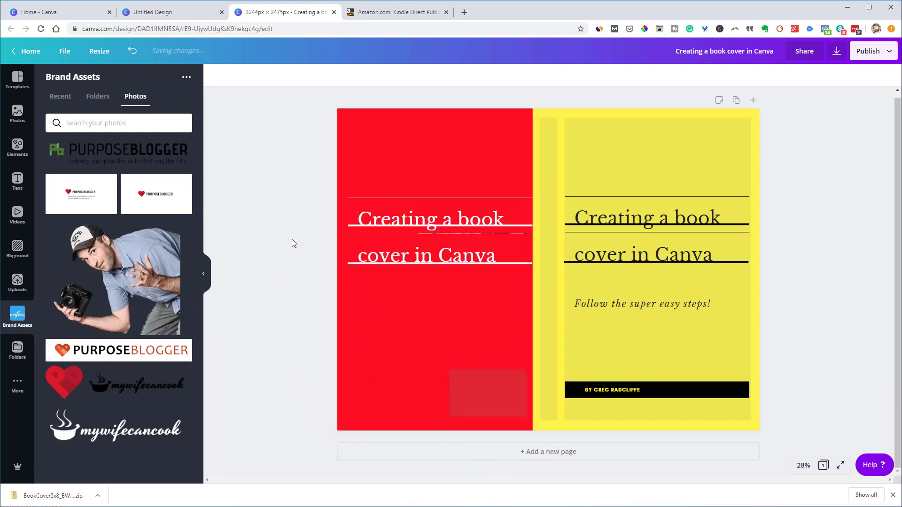
pyautogui.click(153, 263)
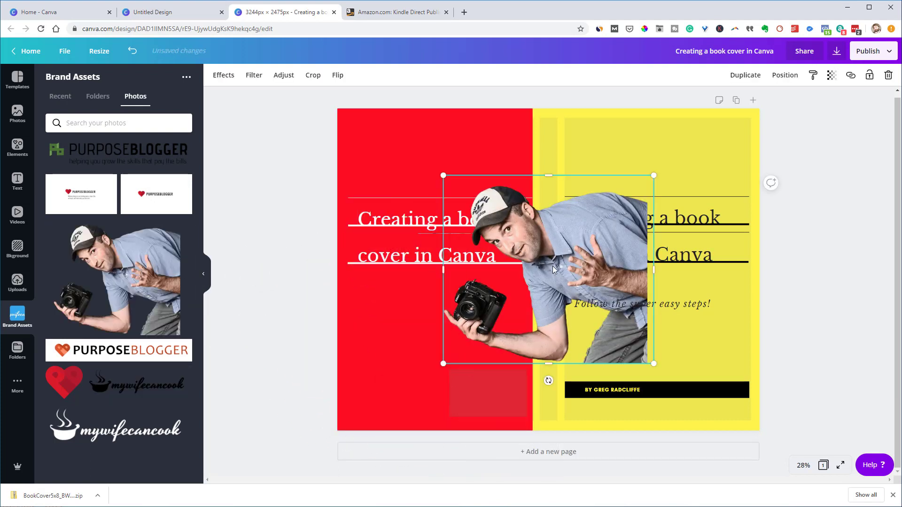
# Flip the photo horizontally and shrink it into the back cover's bottom-left corner
pyautogui.click(338, 76)
pyautogui.click(362, 99)
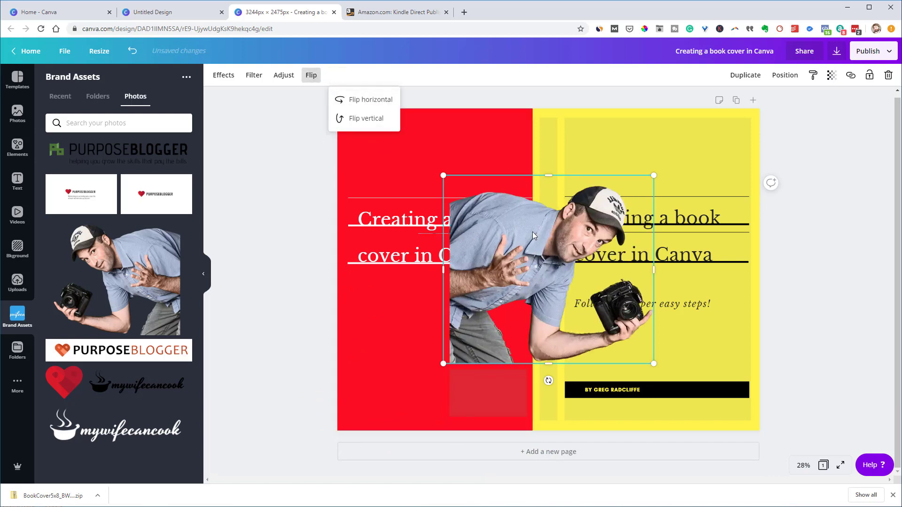
pyautogui.moveTo(532, 232); pyautogui.dragTo(416, 301)
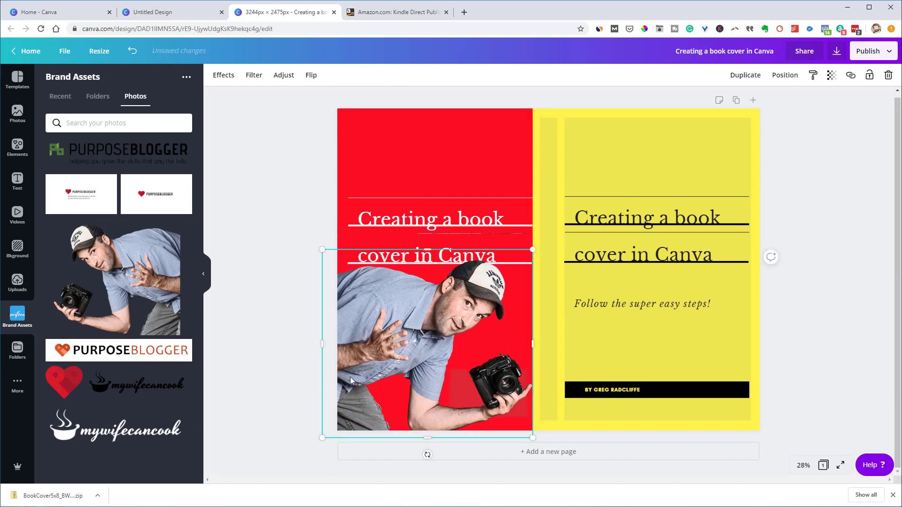
pyautogui.moveTo(532, 249); pyautogui.dragTo(403, 318)
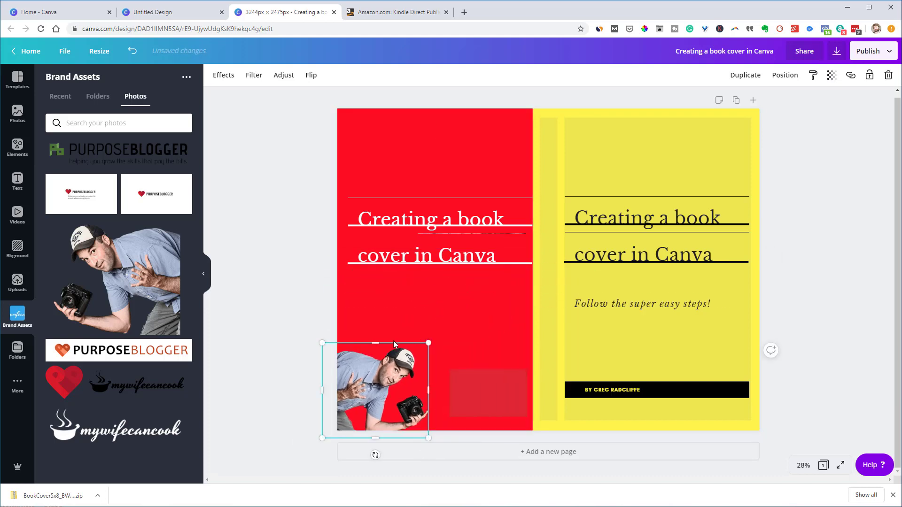
pyautogui.press('Up')
pyautogui.press('Up')
pyautogui.press('Up')
pyautogui.press('Up')
pyautogui.press('Up')
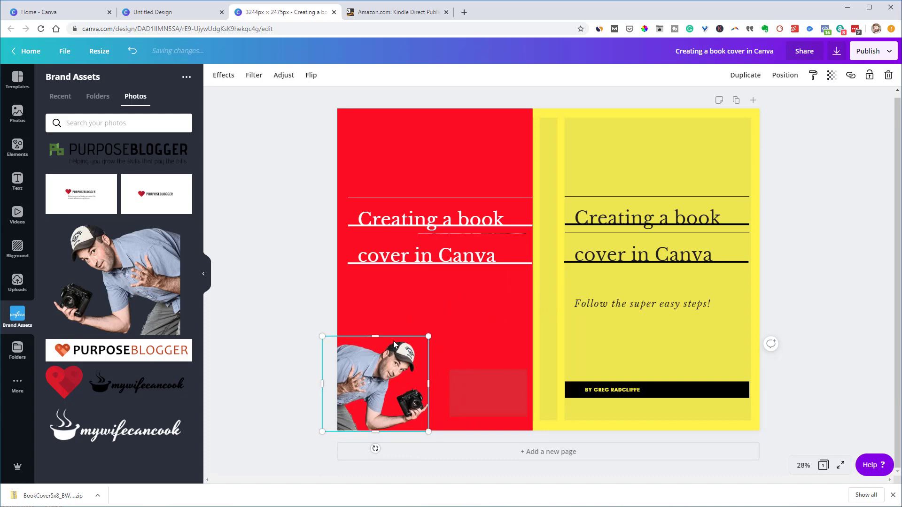
# Place a copy of the 'Creating a book' line above the front title
pyautogui.click(275, 308)
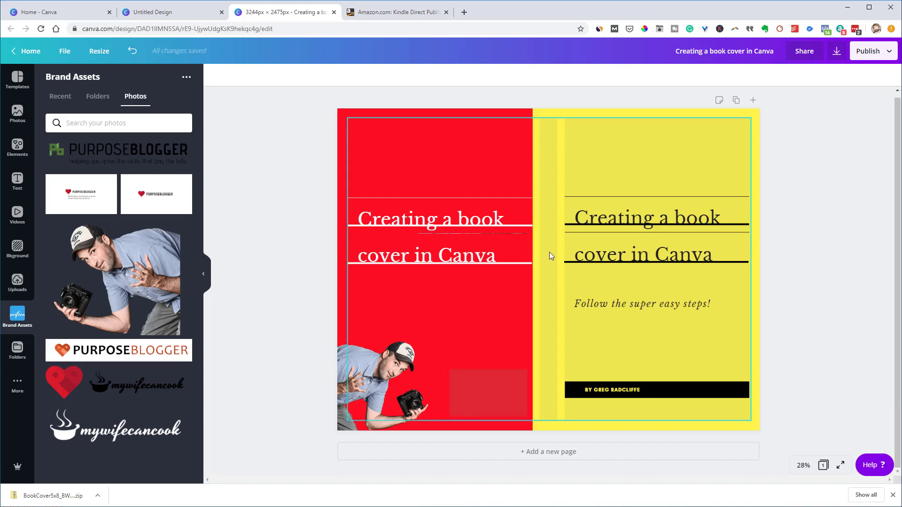
pyautogui.click(620, 222)
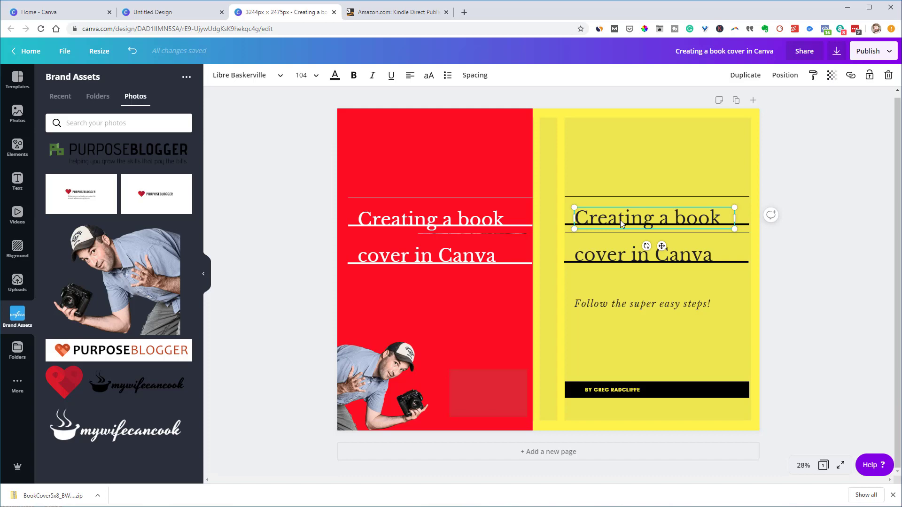
pyautogui.moveTo(620, 219); pyautogui.dragTo(602, 162)
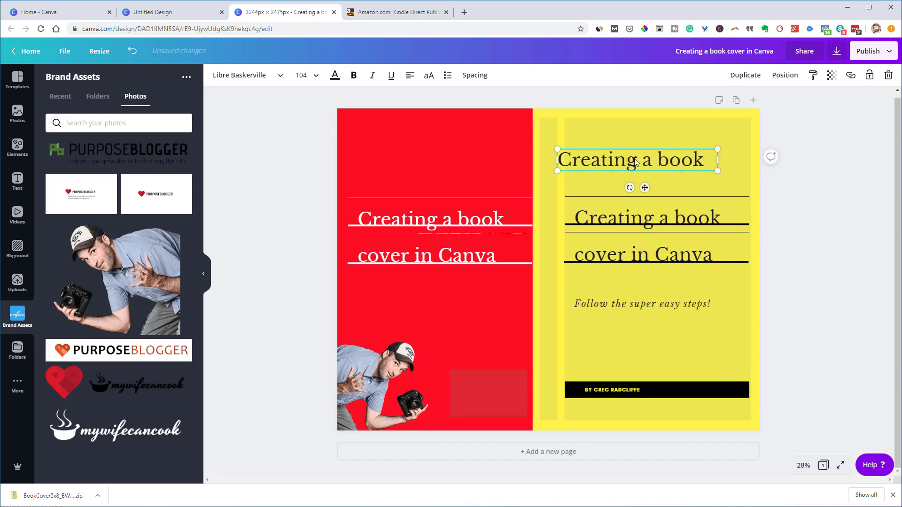
# Rotate the copied title 90°, shrink it onto the spine, and complete it as 'Creating a book cover in Canva'
pyautogui.click(747, 76)
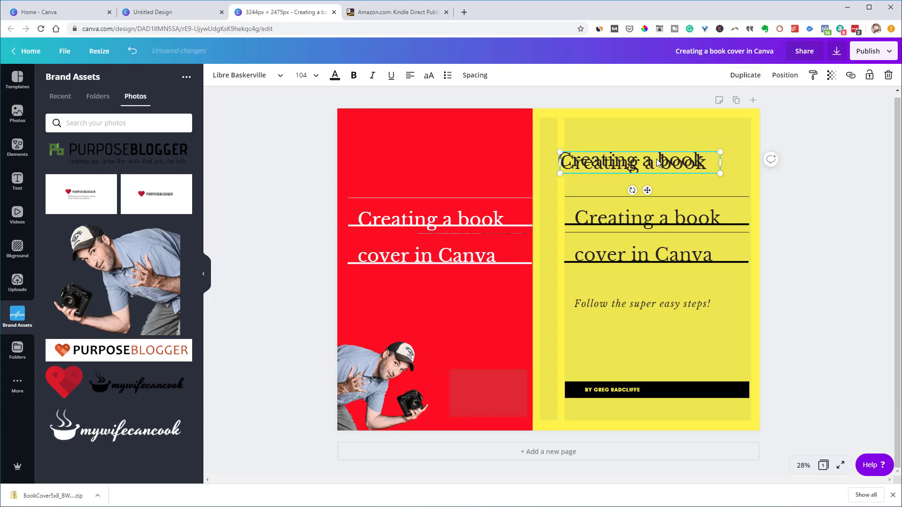
pyautogui.hotkey('ctrl', 'z')
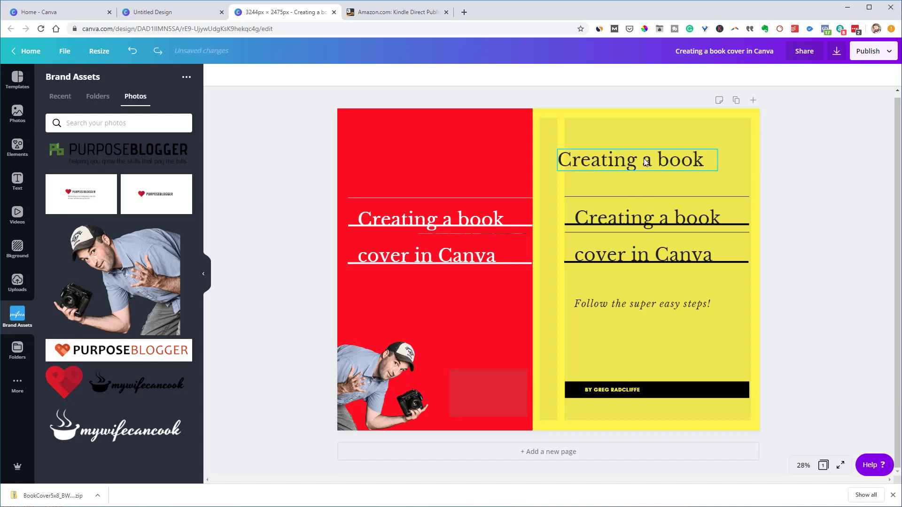
pyautogui.click(667, 165)
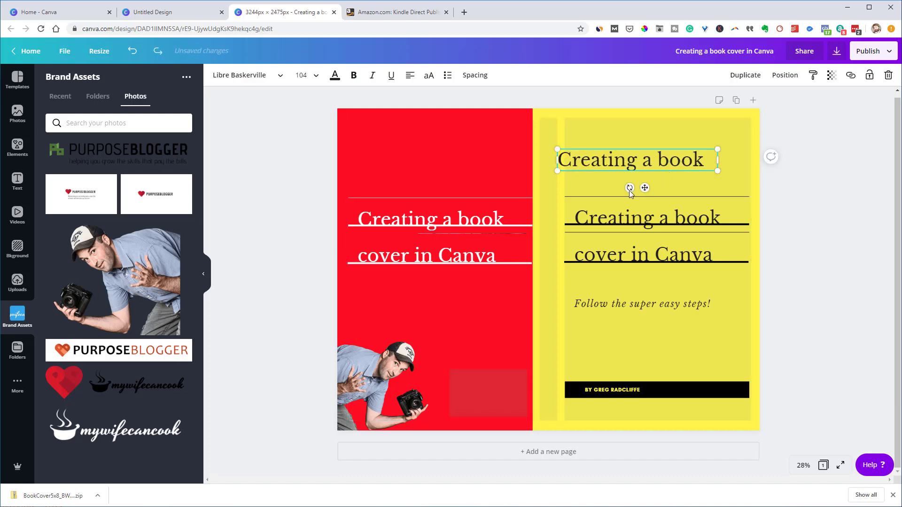
pyautogui.moveTo(629, 189); pyautogui.dragTo(620, 155)
pyautogui.moveTo(572, 198); pyautogui.dragTo(549, 191)
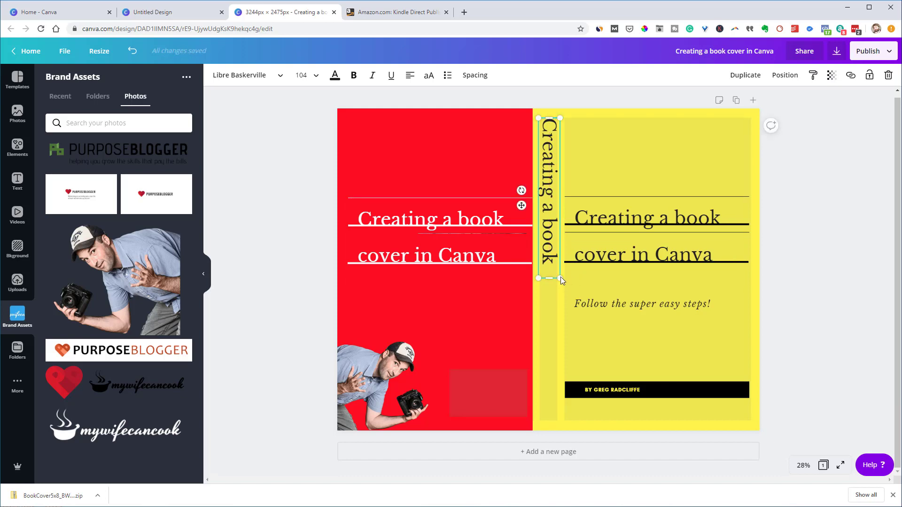
pyautogui.moveTo(560, 278); pyautogui.dragTo(560, 241)
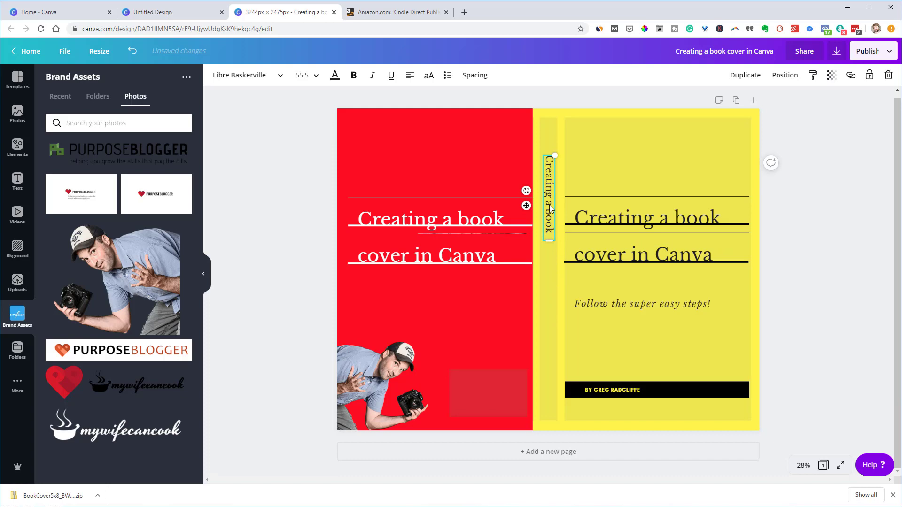
pyautogui.moveTo(550, 206); pyautogui.dragTo(550, 173)
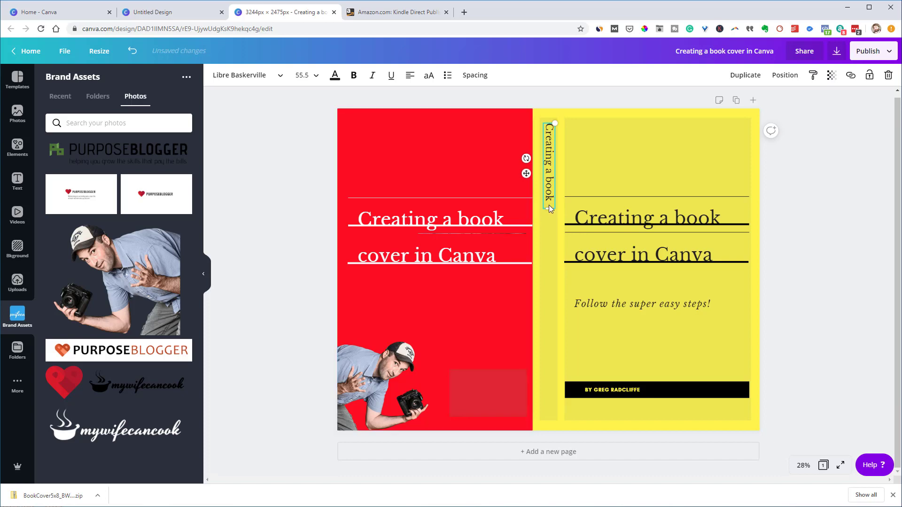
pyautogui.moveTo(549, 211); pyautogui.dragTo(548, 385)
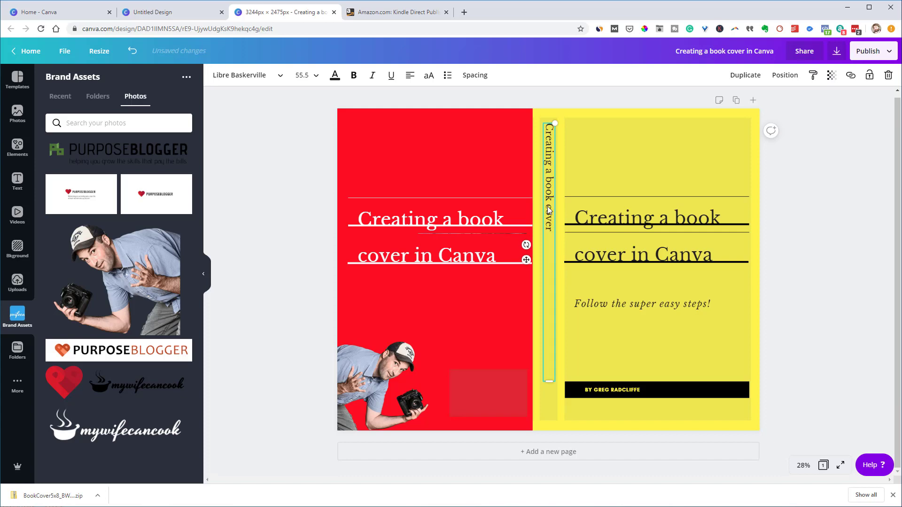
pyautogui.write('in Canva')
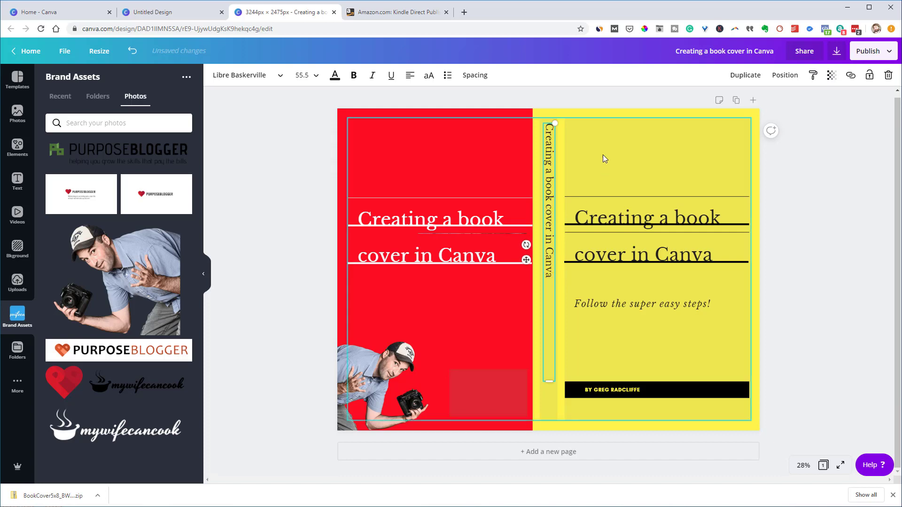
pyautogui.click(603, 156)
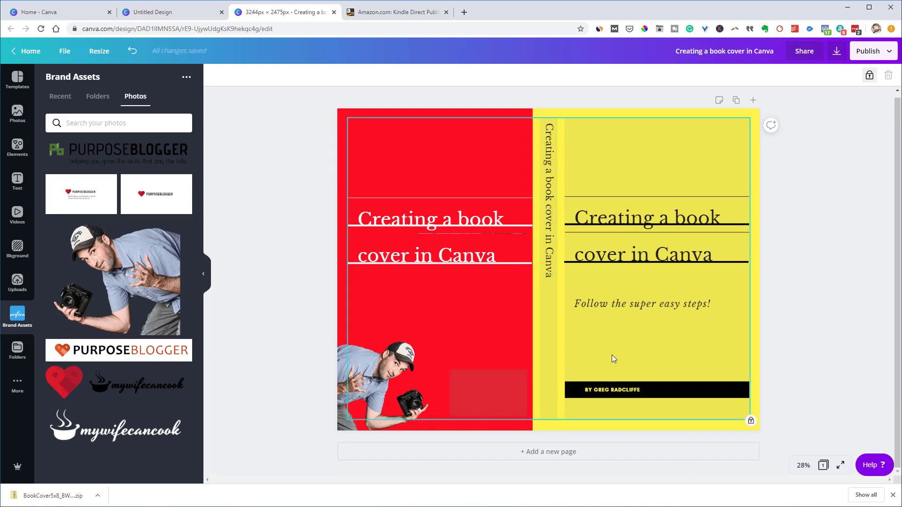
# Duplicate the 'Follow the super easy steps!' tagline and retype it as the author's name
pyautogui.click(611, 306)
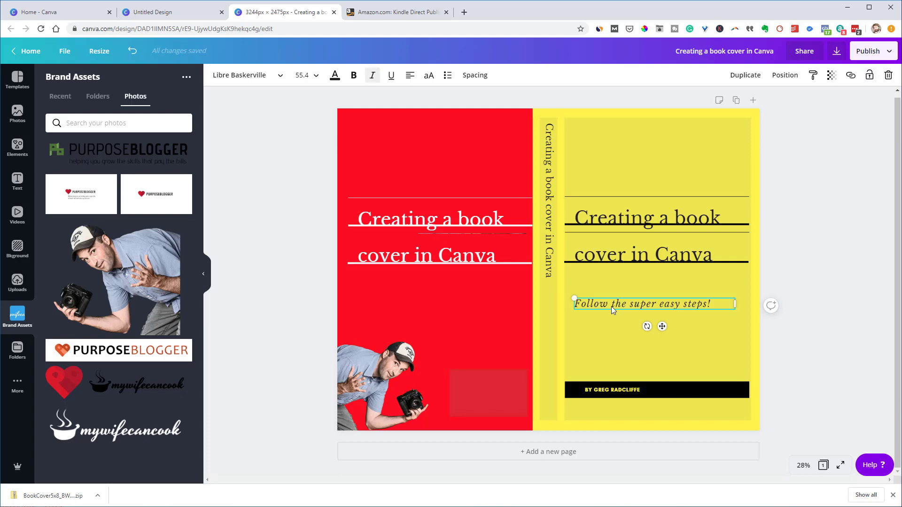
pyautogui.moveTo(610, 307); pyautogui.dragTo(618, 328)
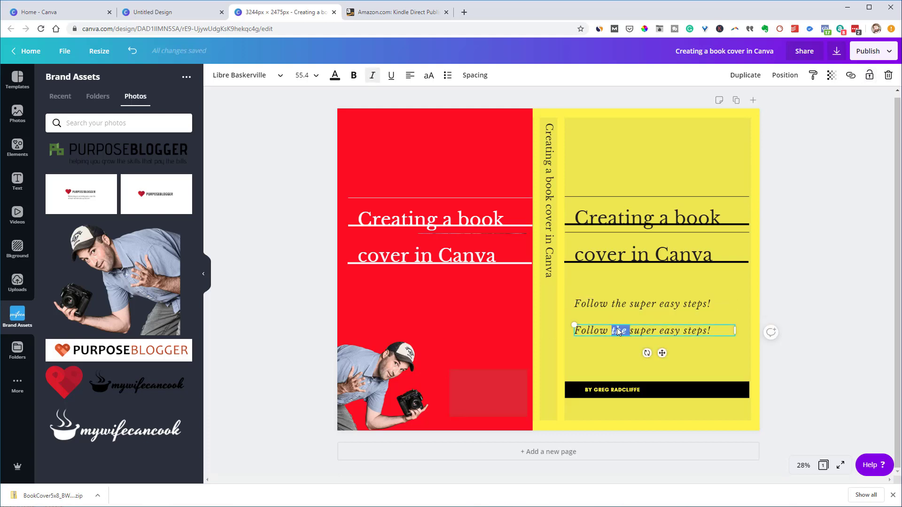
pyautogui.tripleClick(616, 328)
pyautogui.write('Br')
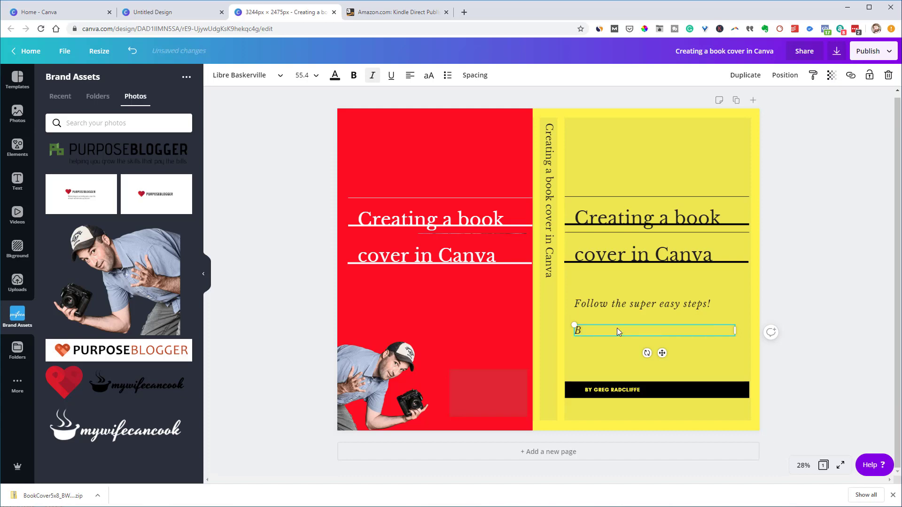
pyautogui.press('BackSpace')
pyautogui.press('BackSpace')
# Rotate the author name vertical and fit it smaller on the spine below the title
pyautogui.moveTo(647, 352); pyautogui.dragTo(636, 314)
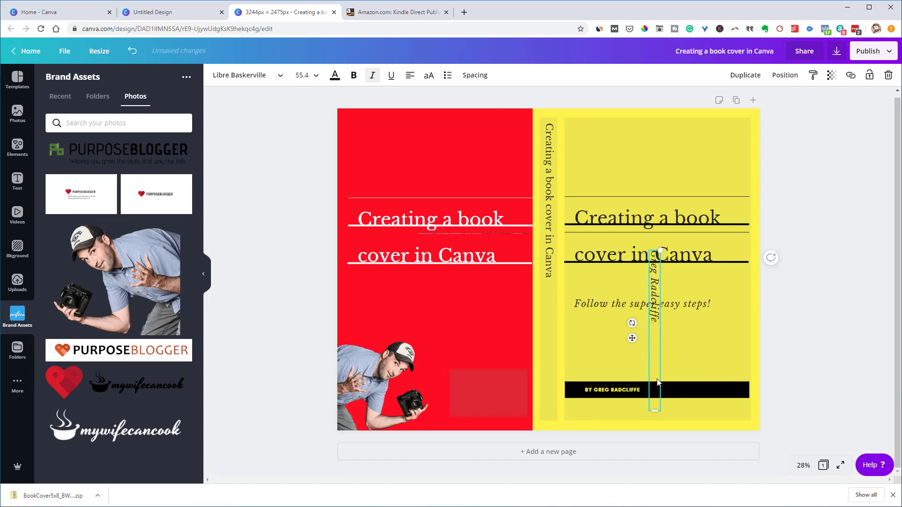
pyautogui.moveTo(647, 359); pyautogui.dragTo(540, 403)
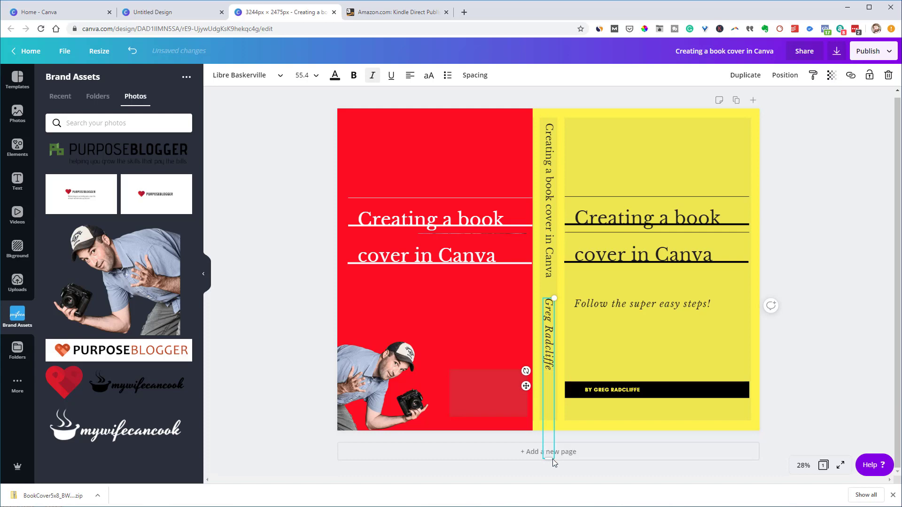
pyautogui.moveTo(552, 458); pyautogui.dragTo(549, 429)
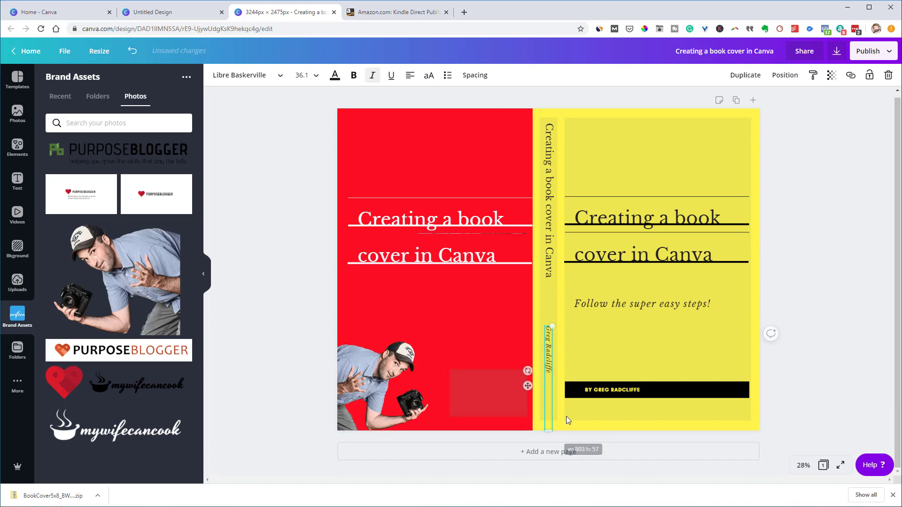
pyautogui.click(855, 325)
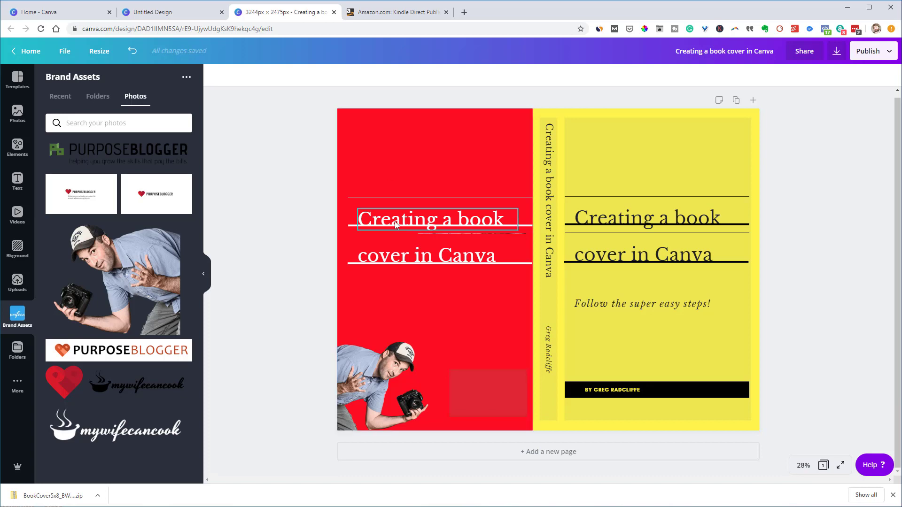
# Unlock and delete the red back-cover background and the inner yellow panel
pyautogui.click(423, 156)
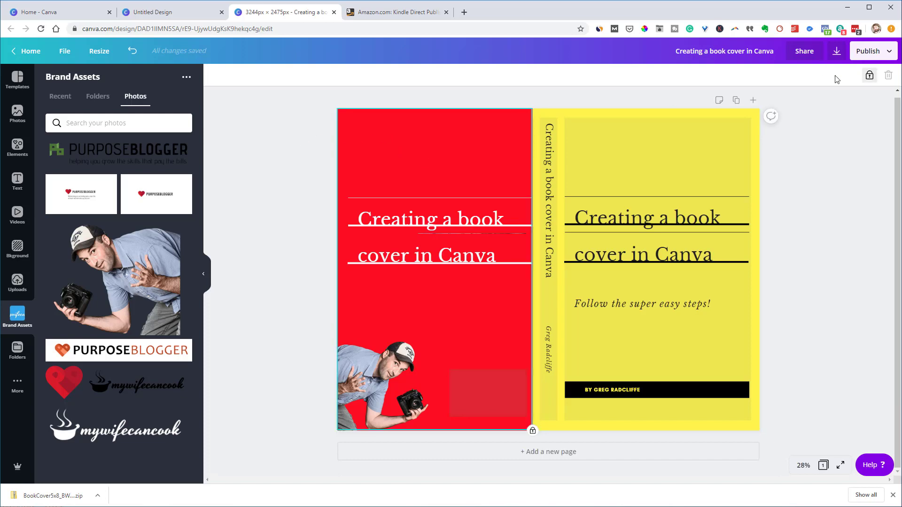
pyautogui.click(869, 76)
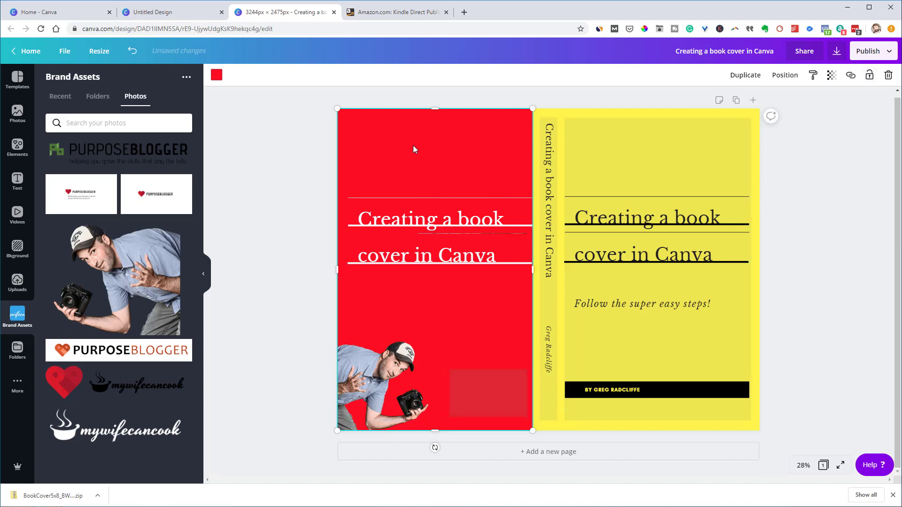
pyautogui.press('Delete')
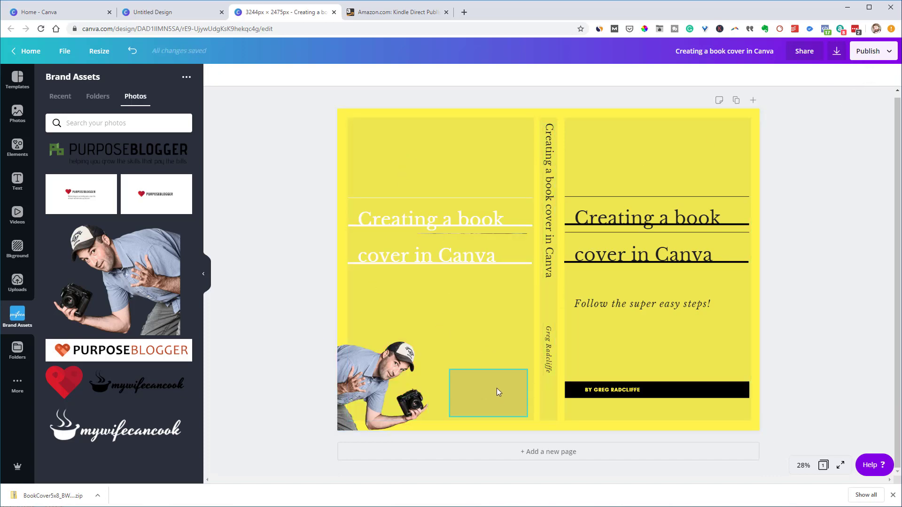
pyautogui.click(388, 139)
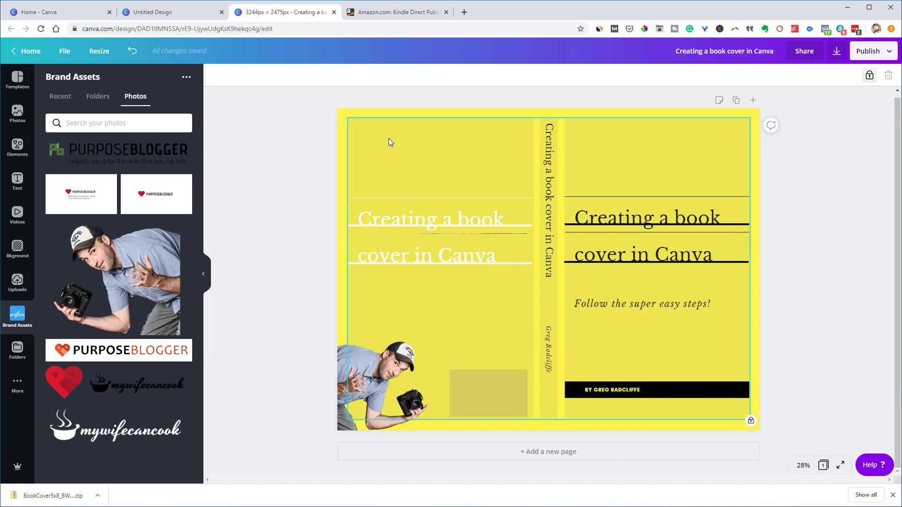
pyautogui.click(870, 75)
pyautogui.press('Delete')
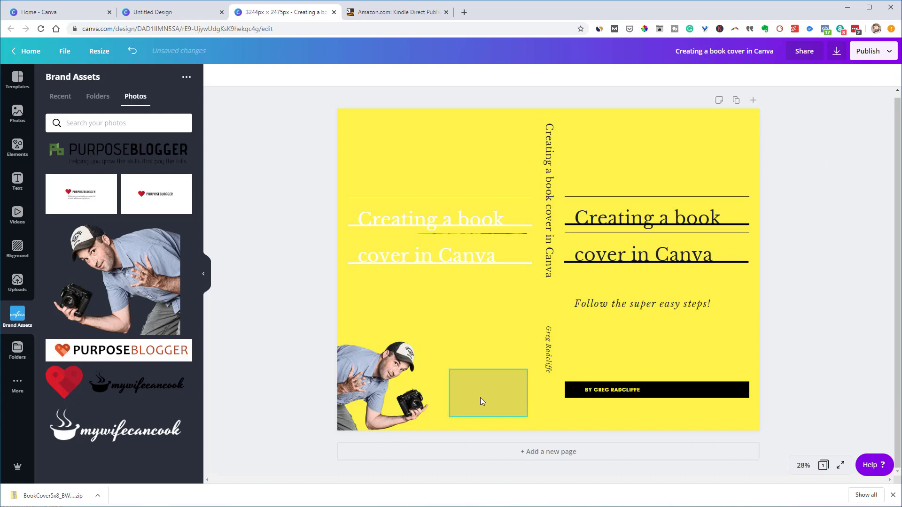
# Unlock and delete the beige box, then check the thin line under the back title
pyautogui.click(480, 398)
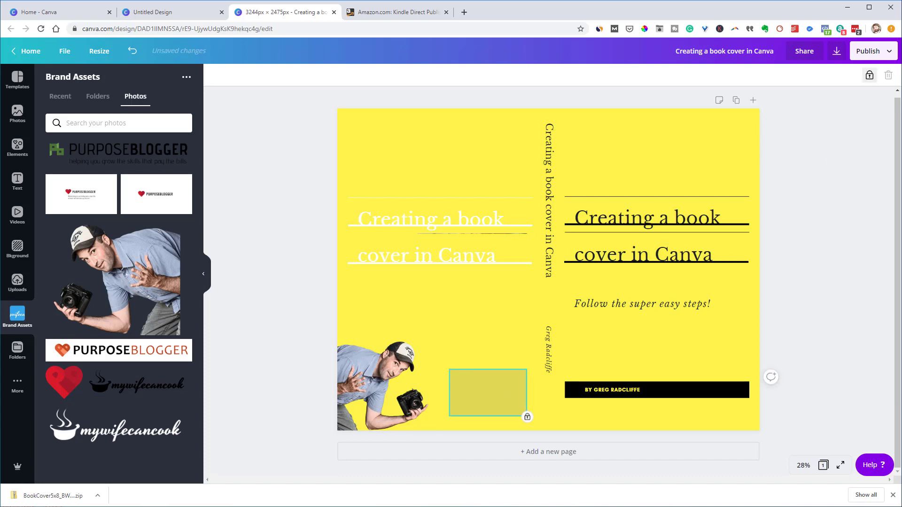
pyautogui.click(870, 76)
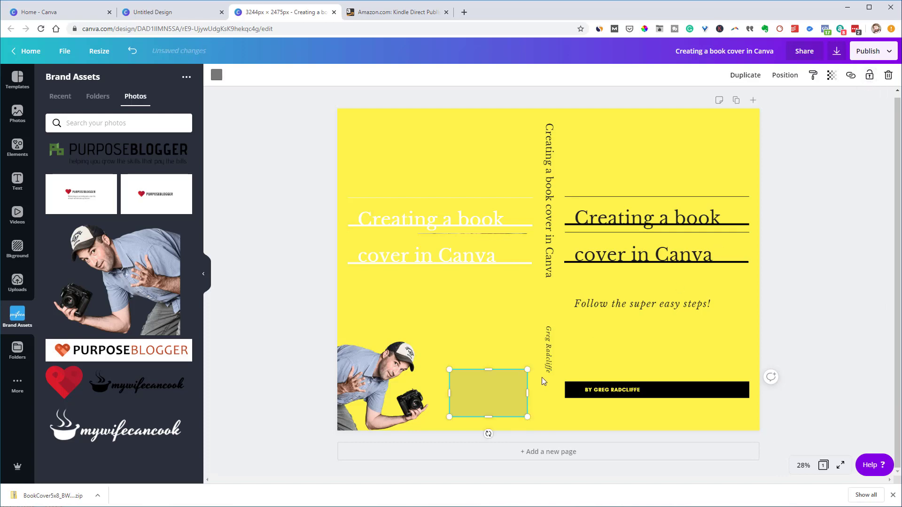
pyautogui.press('Delete')
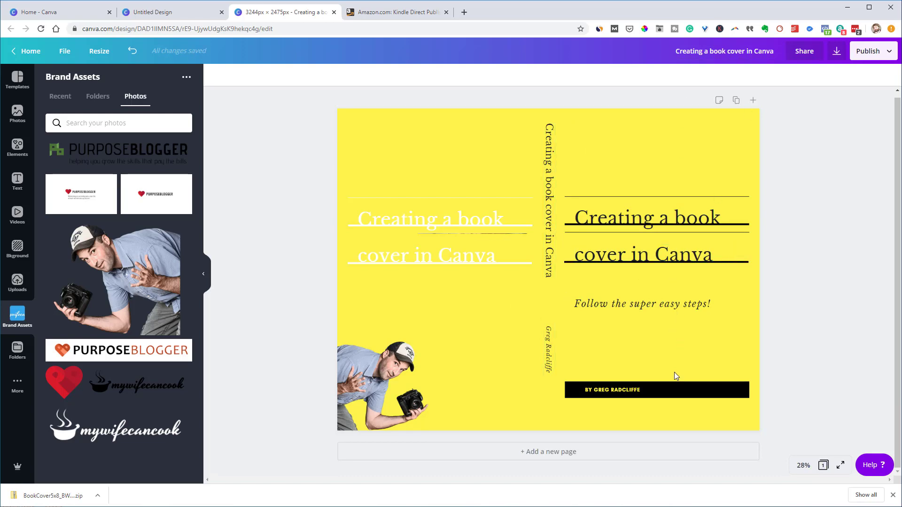
pyautogui.click(483, 234)
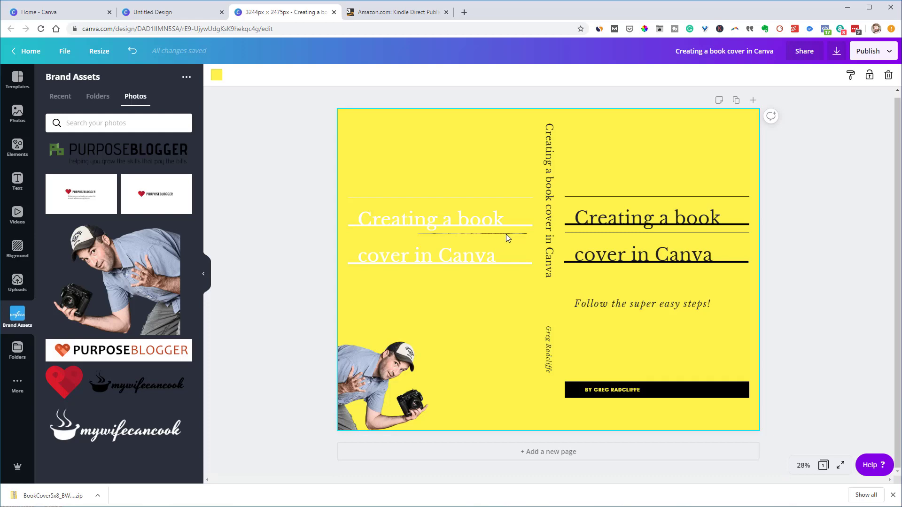
pyautogui.click(515, 233)
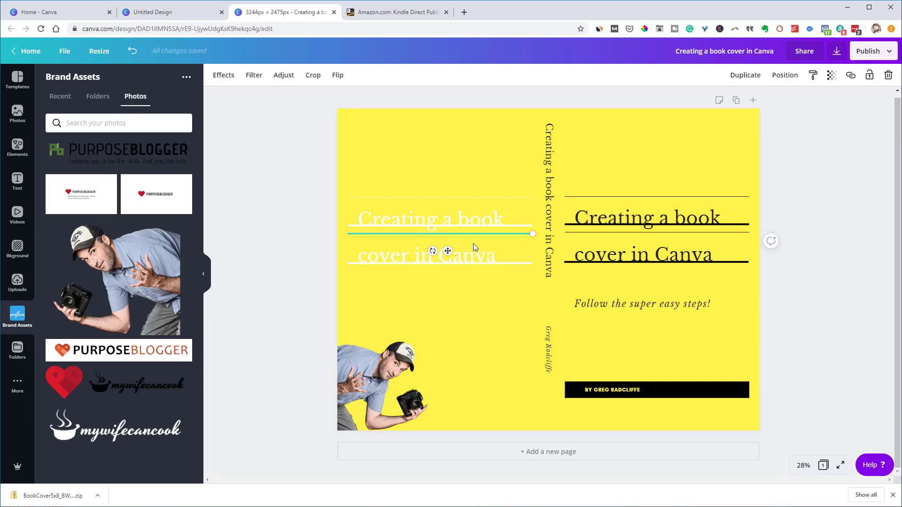
pyautogui.click(302, 234)
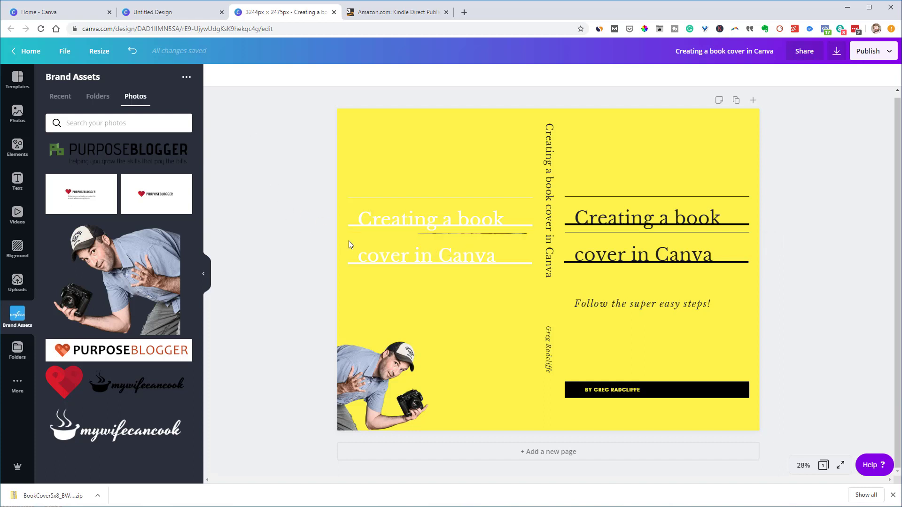
# Zoom to 100% to inspect the thin line under the back title
pyautogui.click(489, 236)
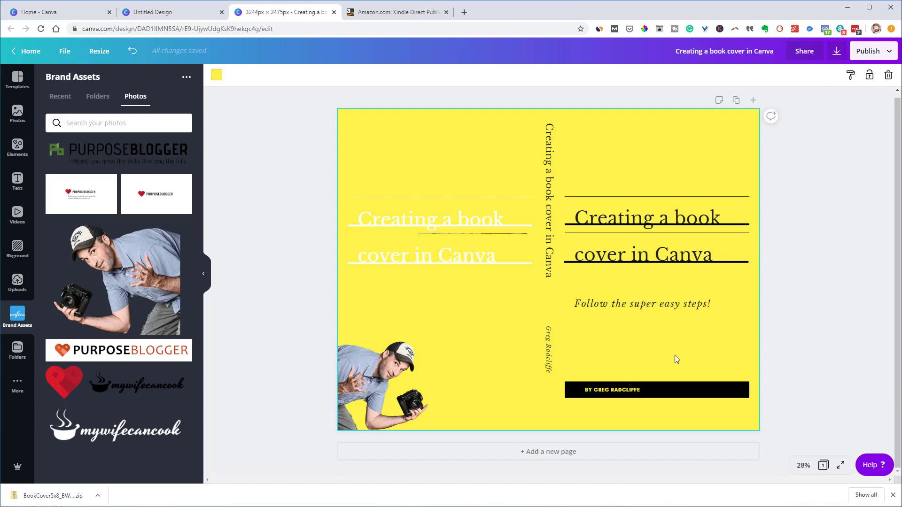
pyautogui.click(807, 465)
pyautogui.click(798, 319)
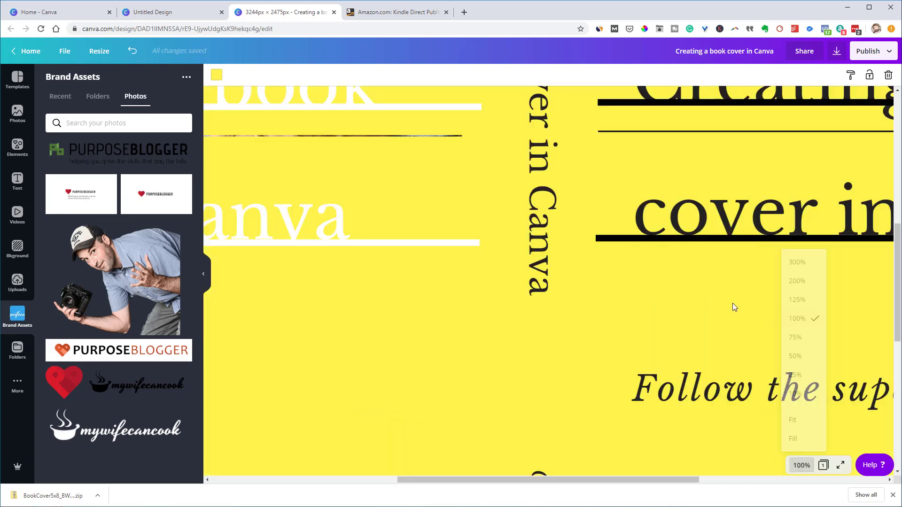
pyautogui.scroll(2, 465, 270)
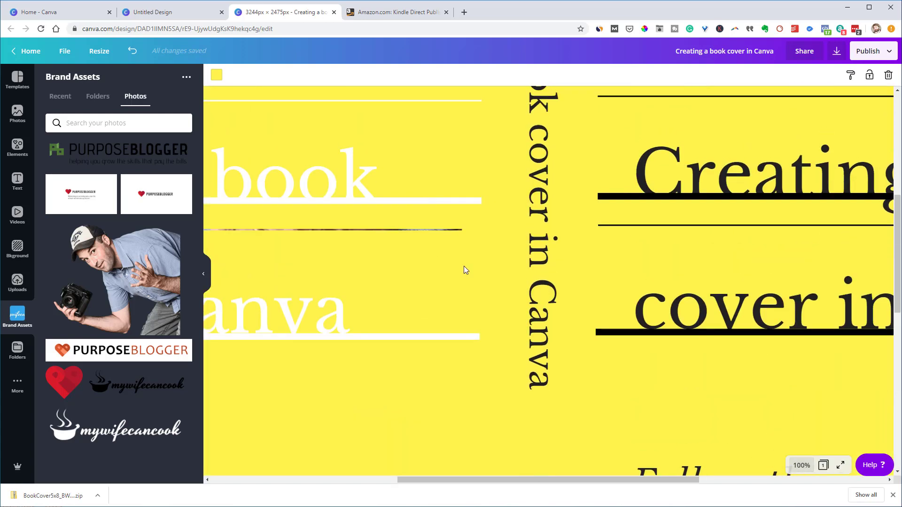
pyautogui.click(453, 229)
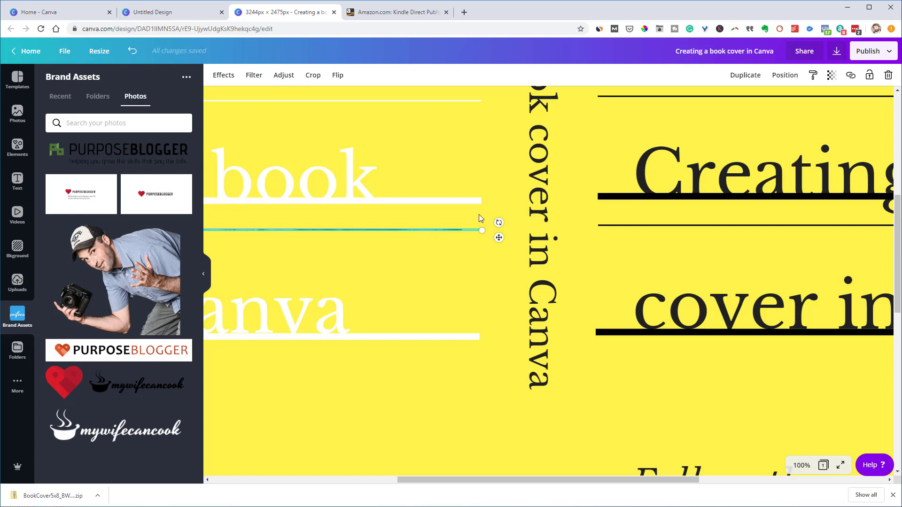
pyautogui.scroll(2, 518, 211)
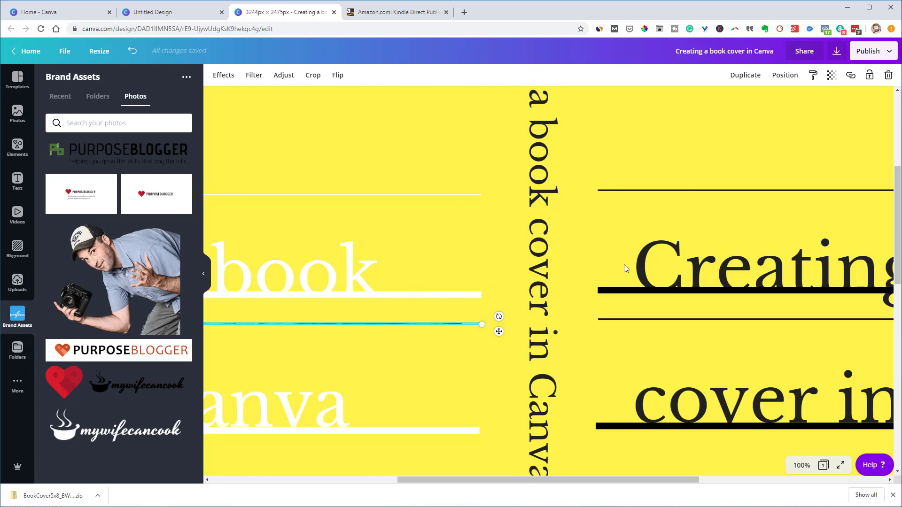
# Zoom back to 25% and open the Download options for the cover
pyautogui.click(805, 468)
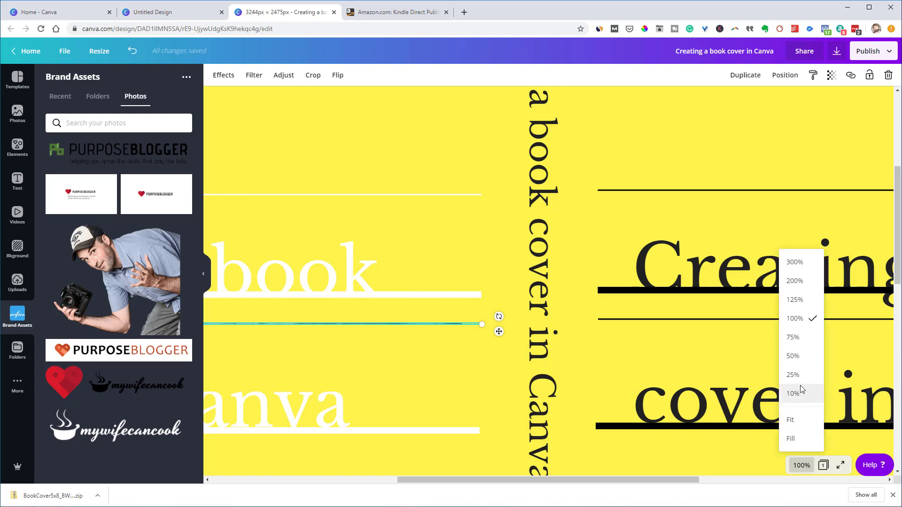
pyautogui.click(793, 375)
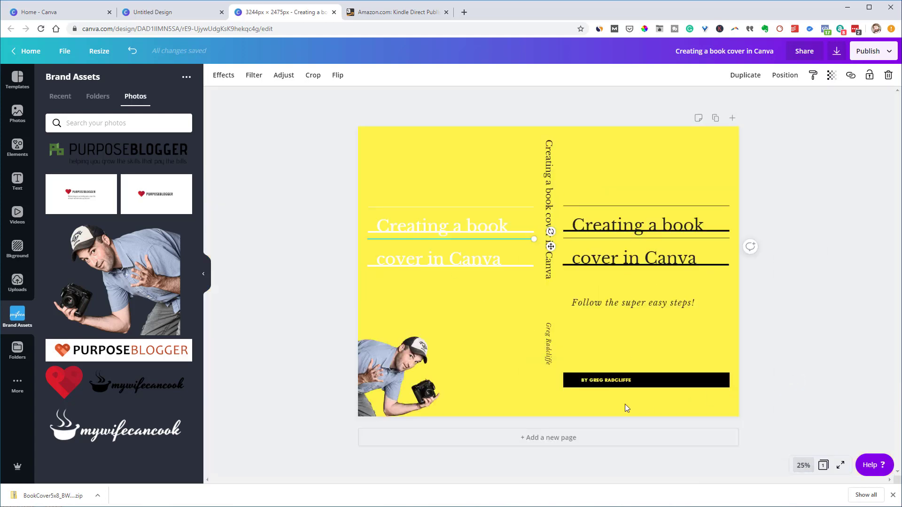
pyautogui.click(311, 285)
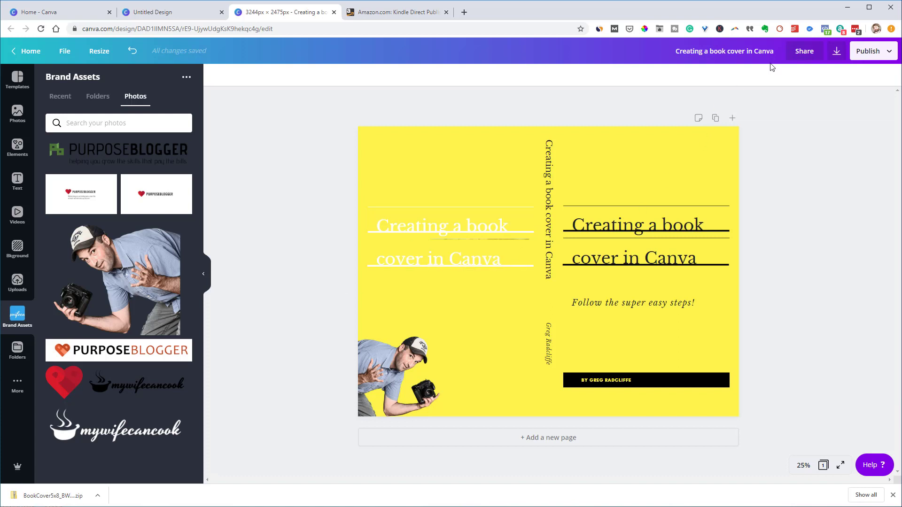
pyautogui.click(836, 52)
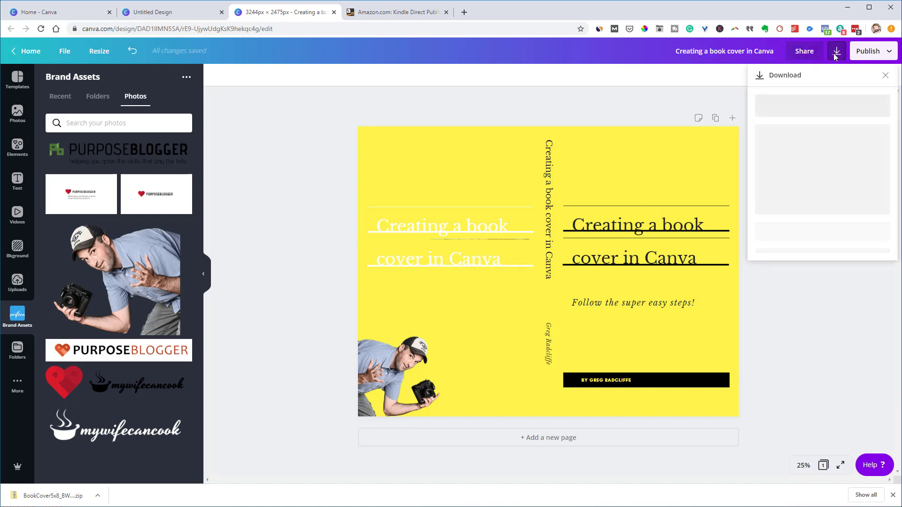